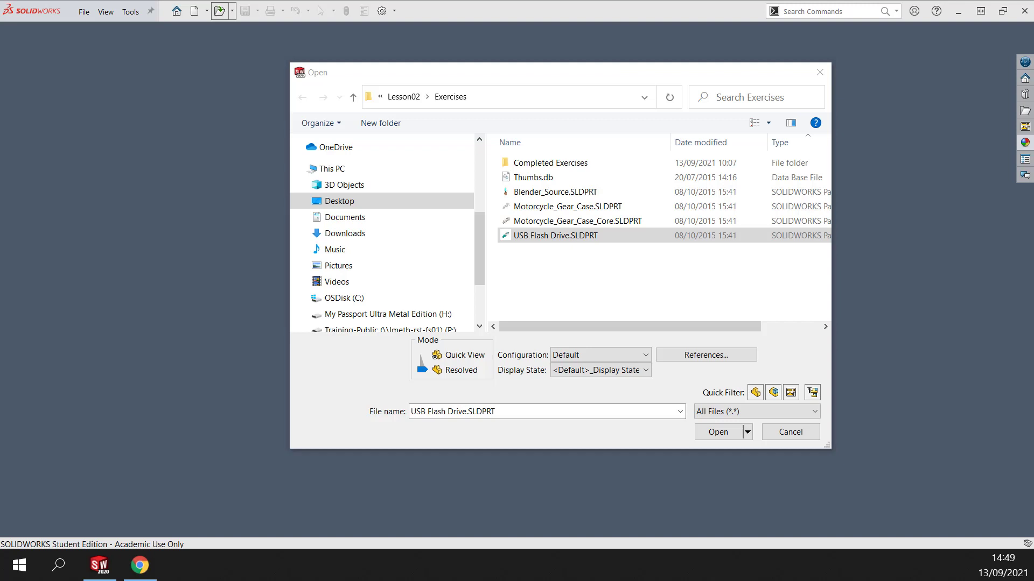
Step: Open USB Flash Drive.SLDPRT from the Lesson02 Exercises folder
{"action": "left_click", "coordinate": [530, 236]}
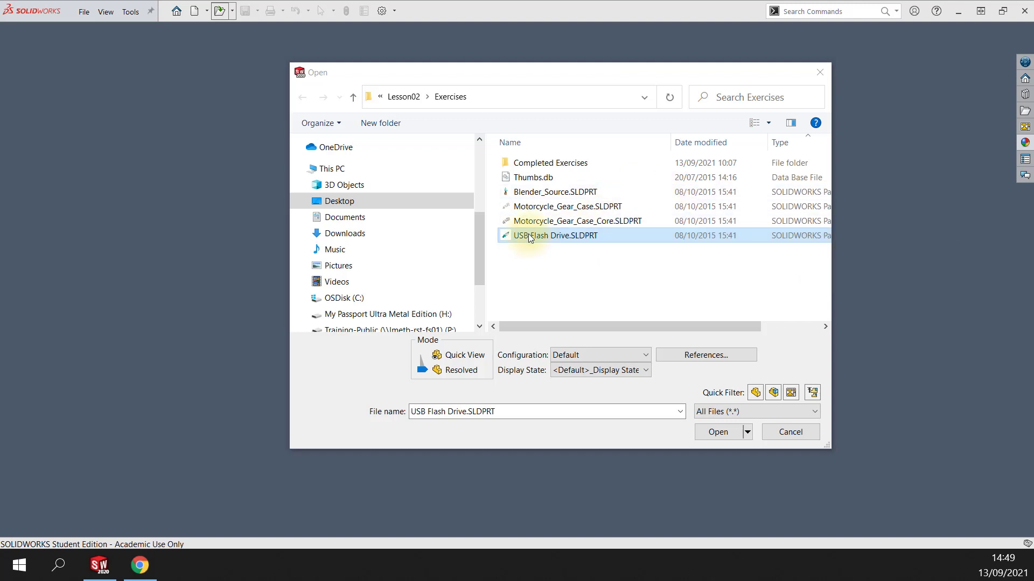
{"action": "double_click", "coordinate": [529, 237]}
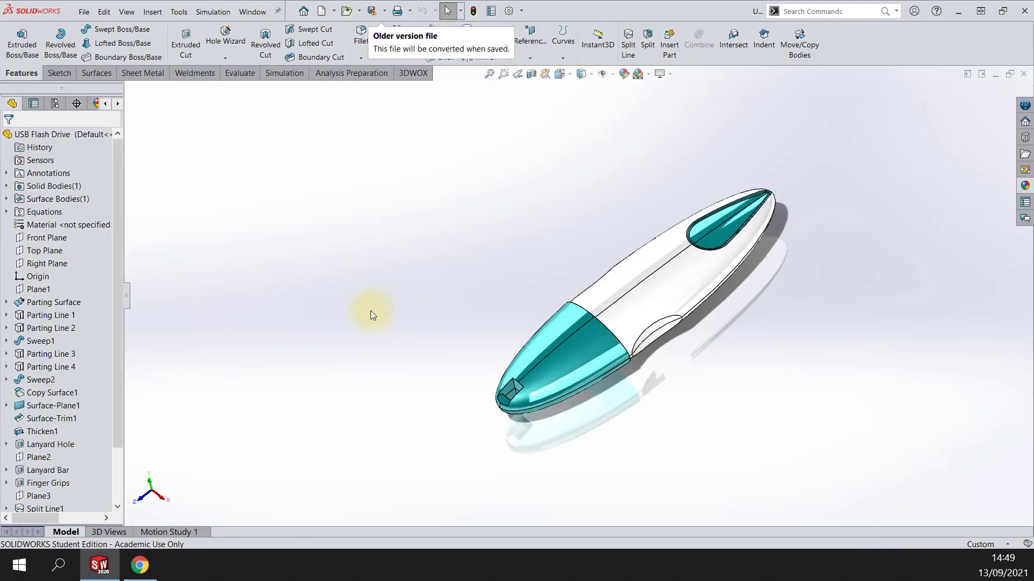
Step: Split all bodies with the Front Plane, propagating visual properties, and move both body callouts clear of the model
{"action": "left_click", "coordinate": [24, 238]}
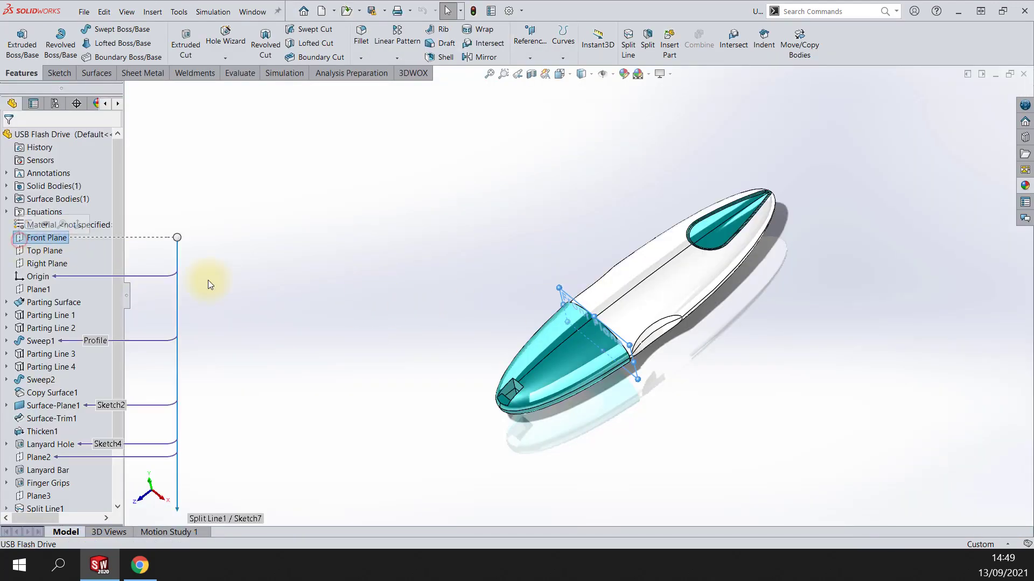
{"action": "middle_click_drag", "start_coordinate": [431, 287], "coordinate": [417, 279]}
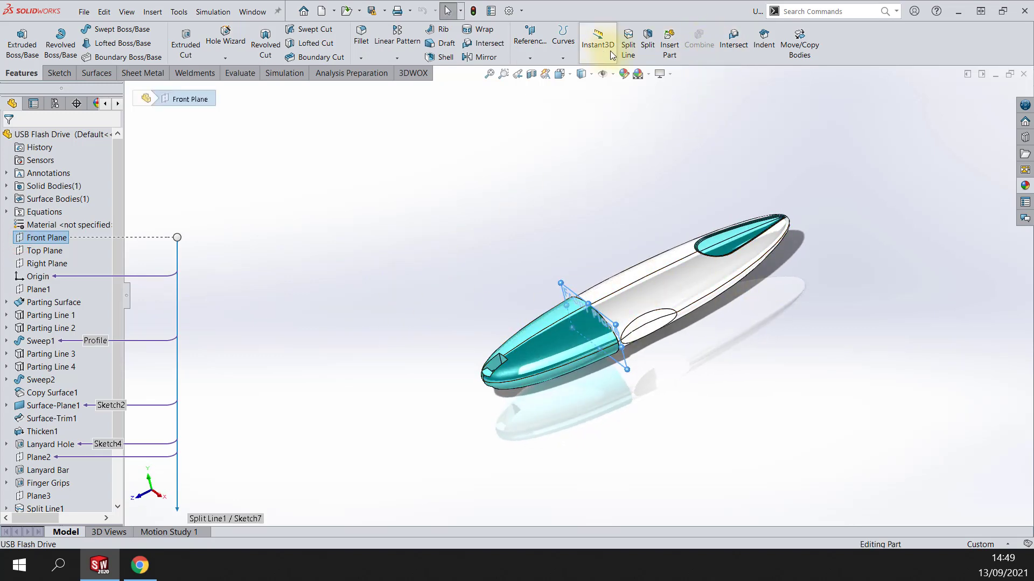
{"action": "left_click", "coordinate": [646, 47]}
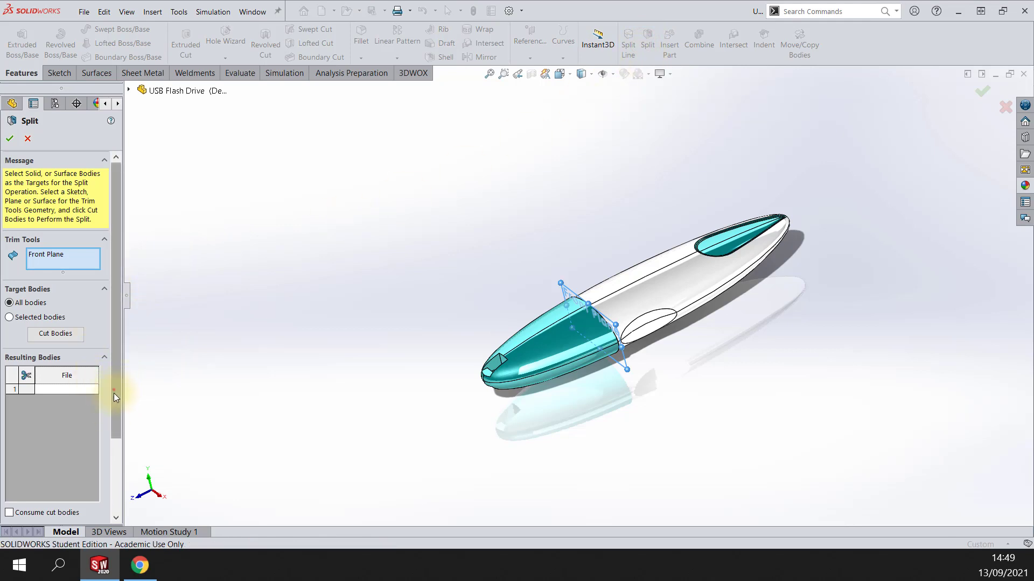
{"action": "left_click_drag", "start_coordinate": [115, 393], "coordinate": [104, 459]}
{"action": "left_click", "coordinate": [10, 448]}
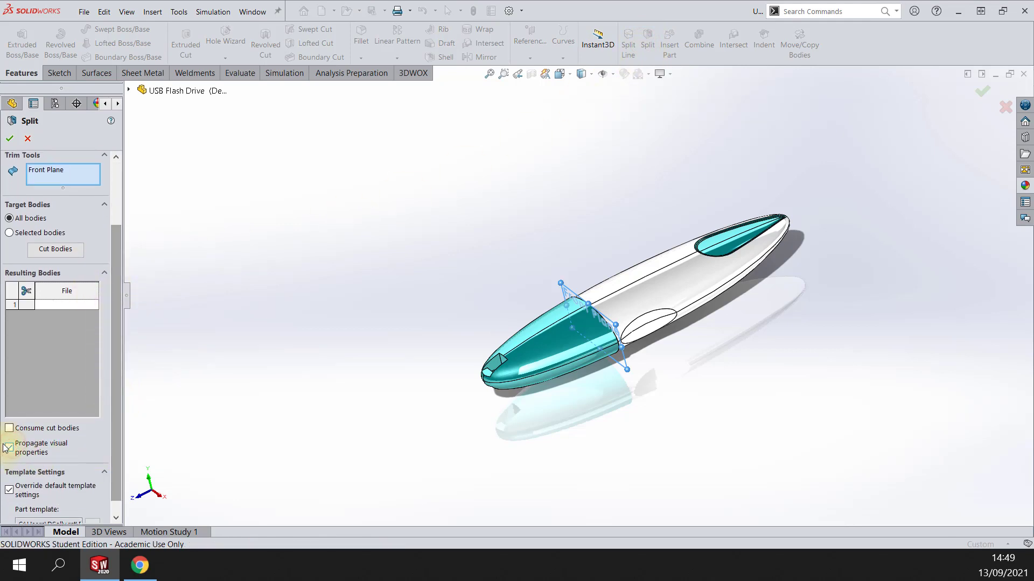
{"action": "left_click", "coordinate": [56, 250]}
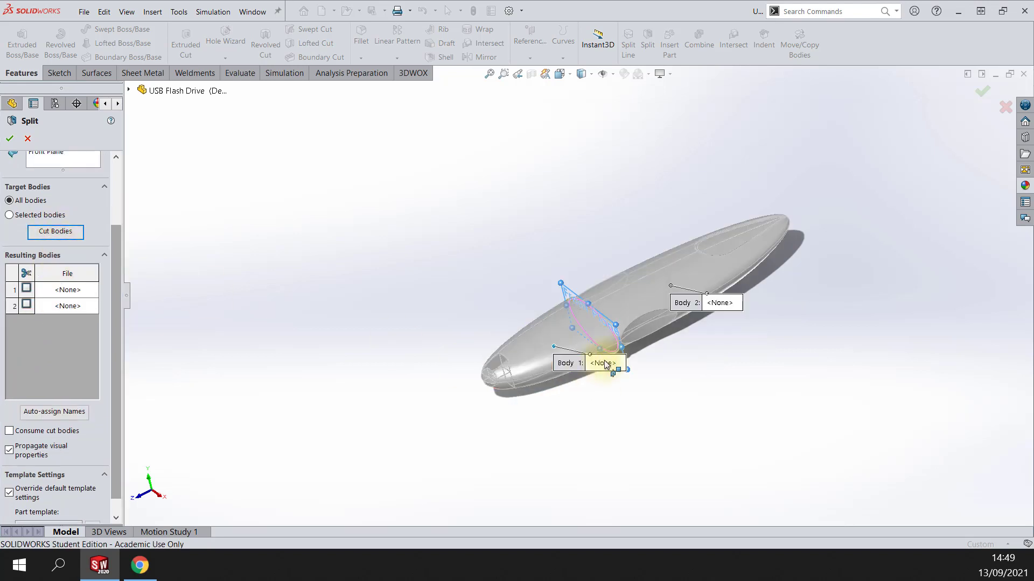
{"action": "left_click_drag", "start_coordinate": [605, 362], "coordinate": [362, 234]}
{"action": "left_click_drag", "start_coordinate": [711, 302], "coordinate": [622, 176]}
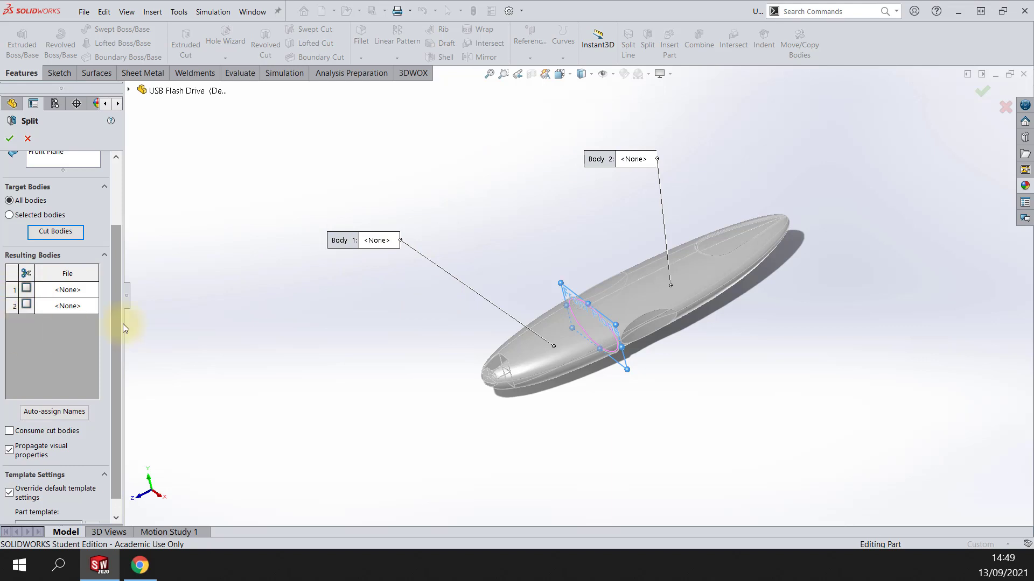
Step: Assign the cap half, Body 1, to a new part file named USB CAP in the Exercises folder
{"action": "left_click", "coordinate": [377, 241]}
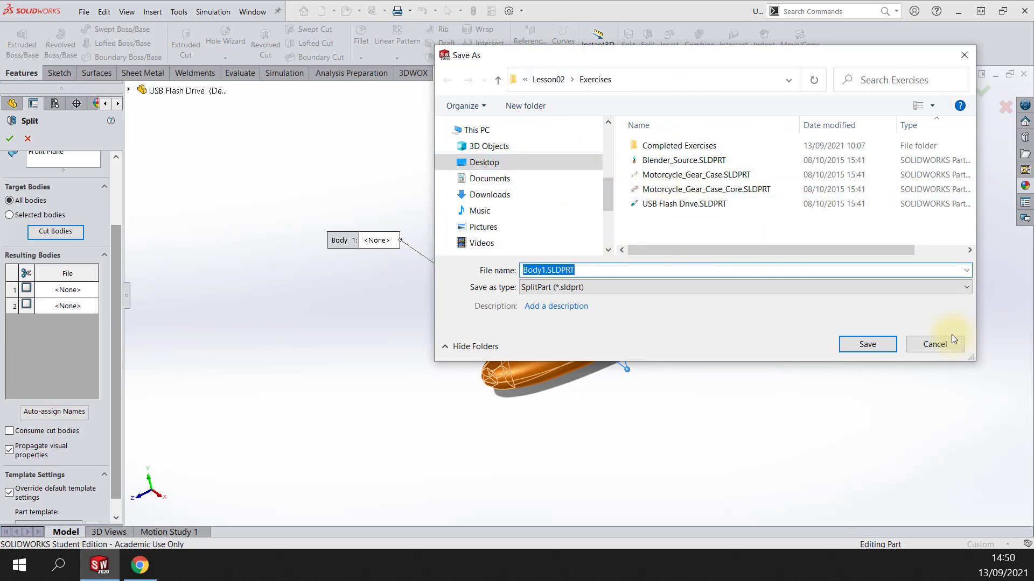
{"action": "type", "text": "USB"}
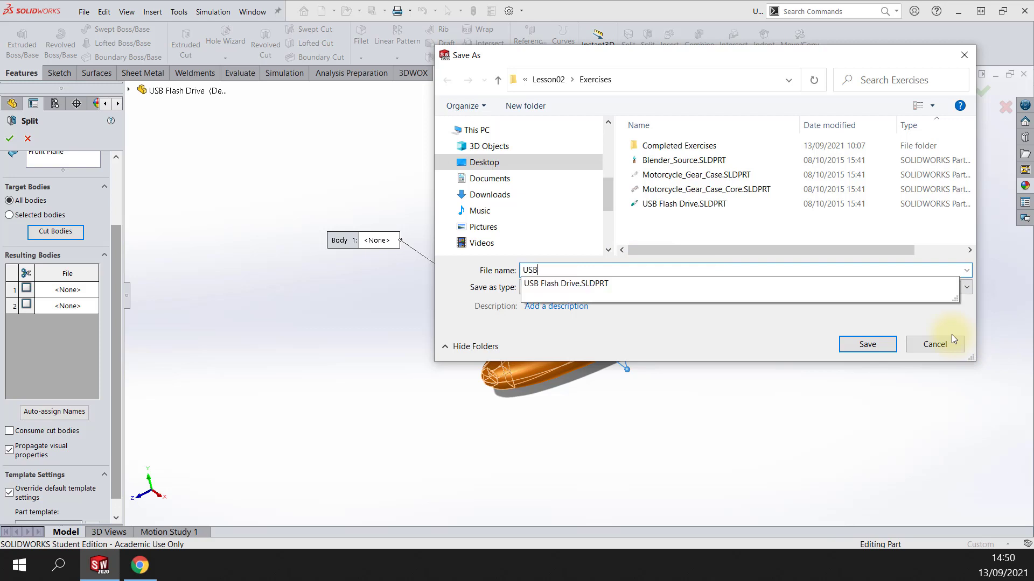
{"action": "type", "text": " CAP"}
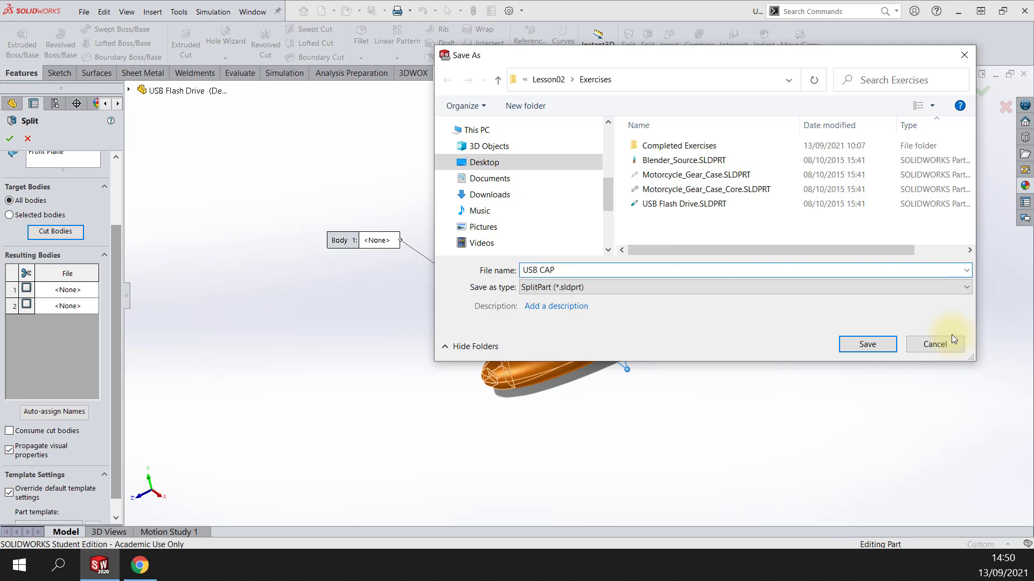
{"action": "left_click", "coordinate": [858, 343]}
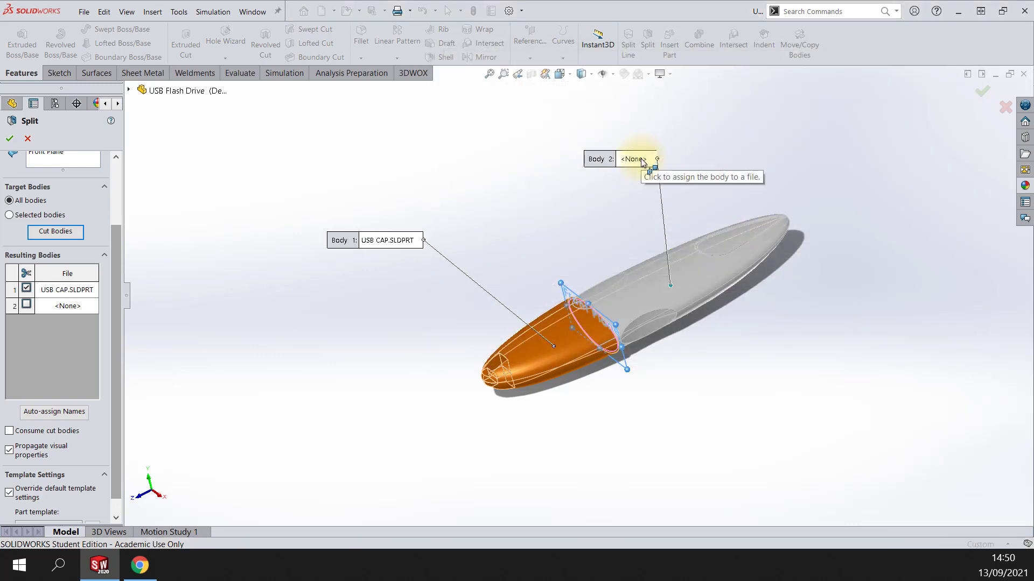
Step: Assign the longer half, Body 2, to a new part file named USB BODY and complete the split
{"action": "left_click", "coordinate": [643, 160]}
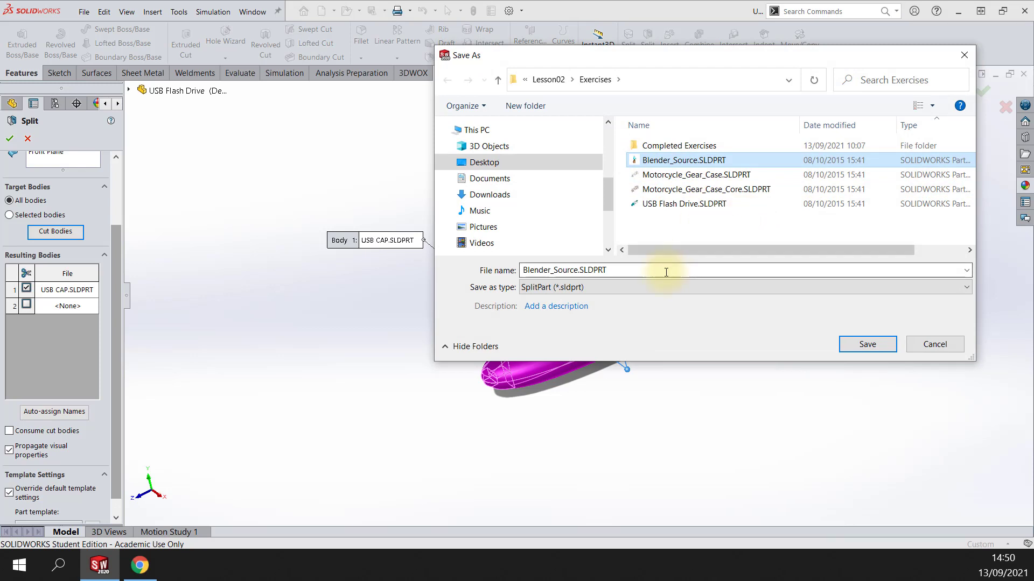
{"action": "left_click", "coordinate": [642, 272]}
{"action": "type", "text": "U"}
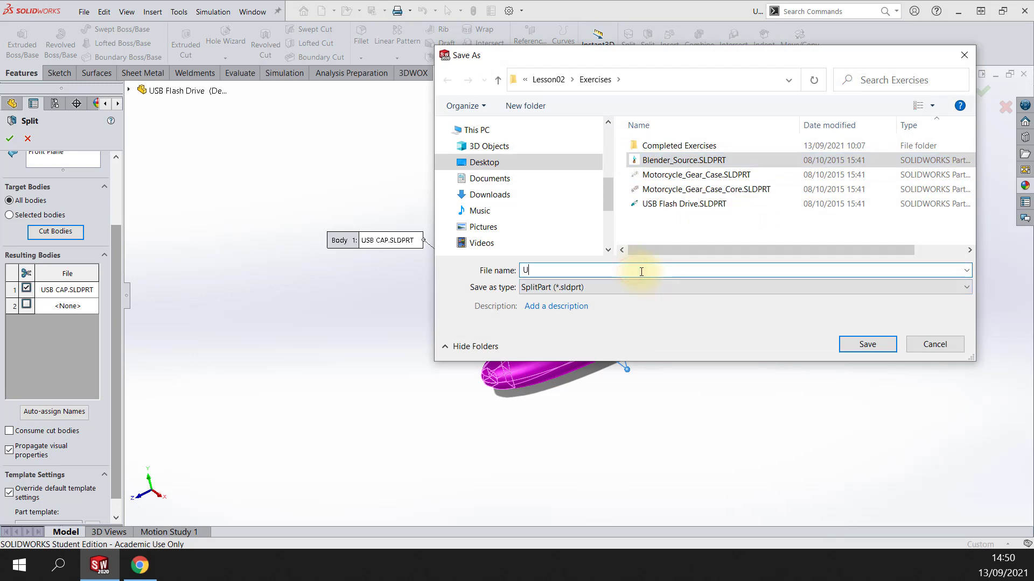
{"action": "type", "text": "SB"}
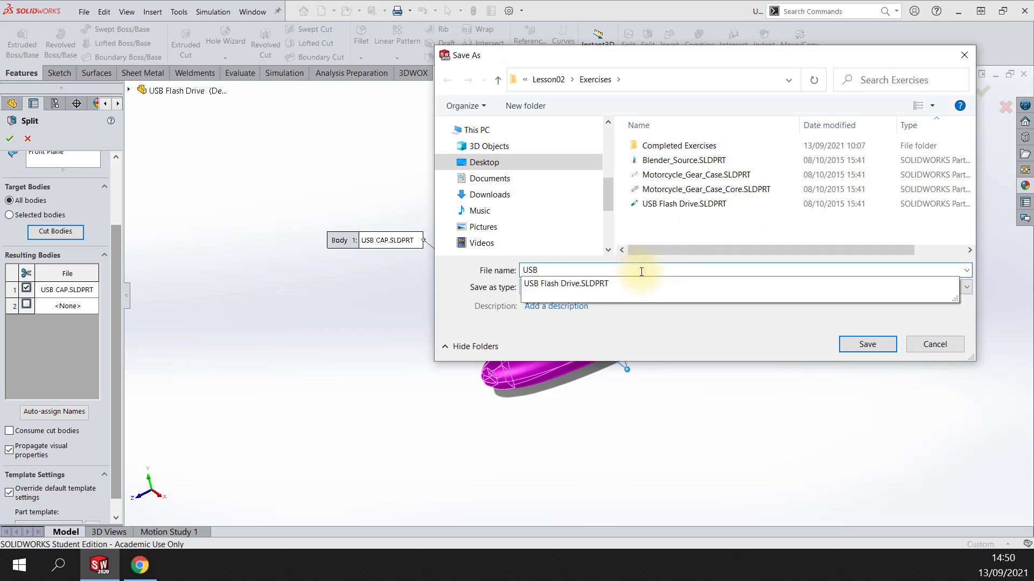
{"action": "type", "text": " BODY"}
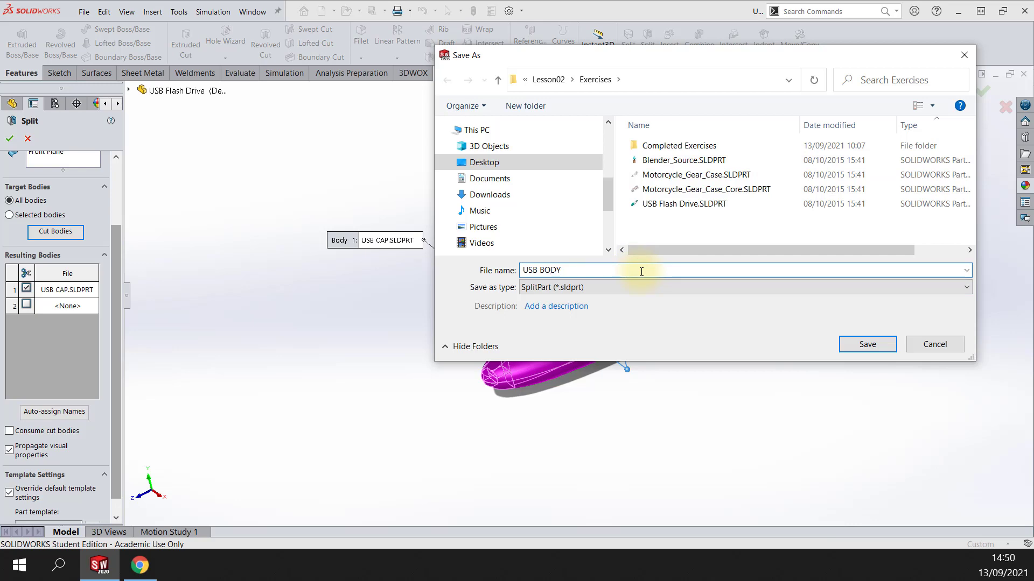
{"action": "key", "text": "Return"}
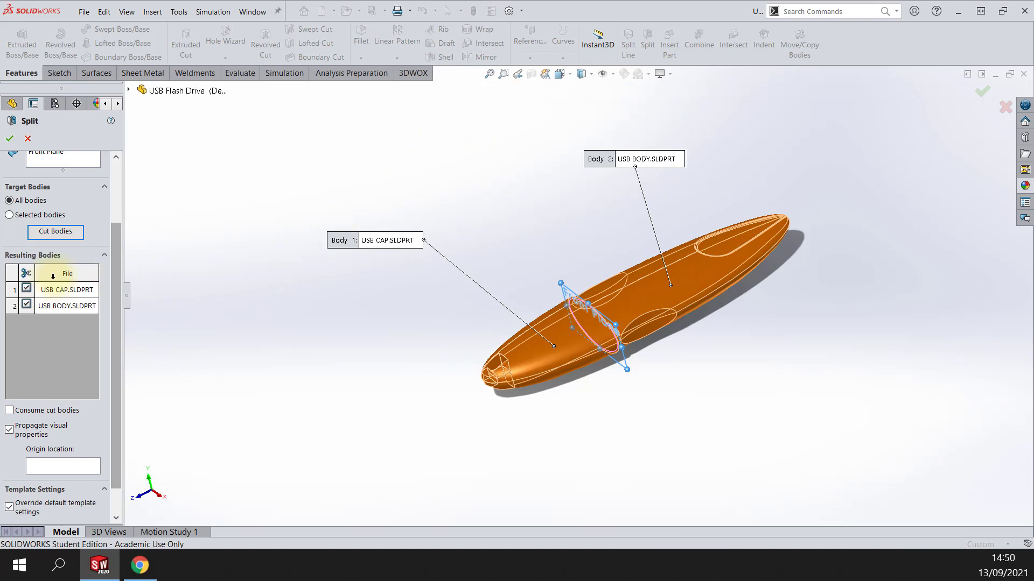
{"action": "left_click", "coordinate": [10, 139]}
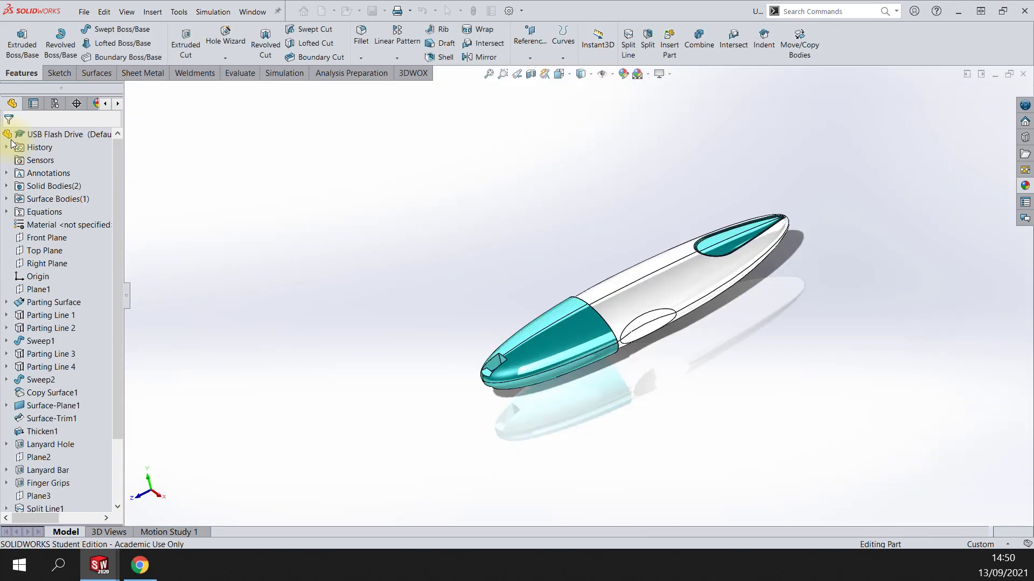
Step: Check the two split bodies in the Solid Bodies folder and hide the cap body
{"action": "left_click", "coordinate": [7, 187]}
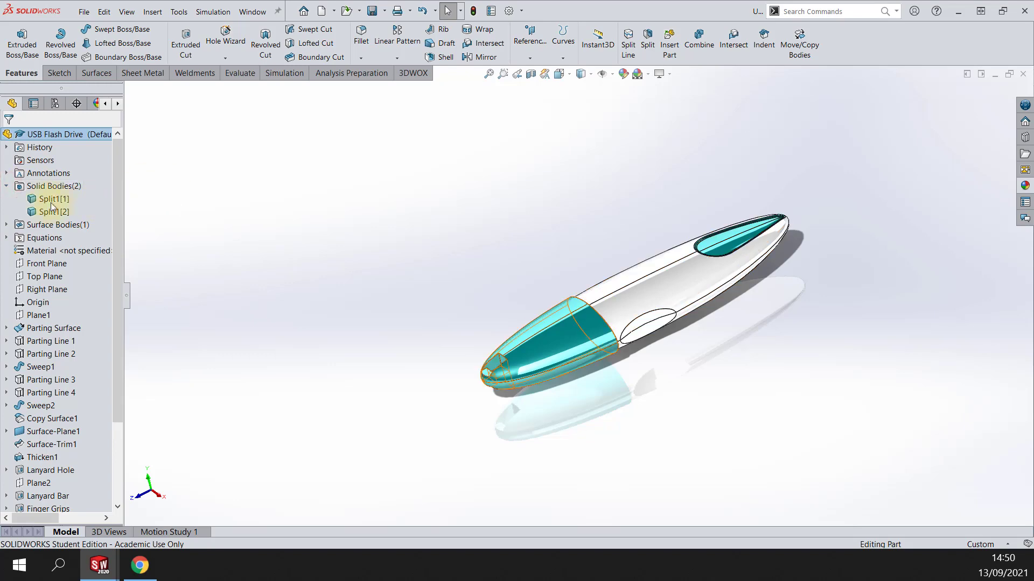
{"action": "left_click", "coordinate": [53, 199]}
{"action": "left_click", "coordinate": [54, 212], "text": "ctrl"}
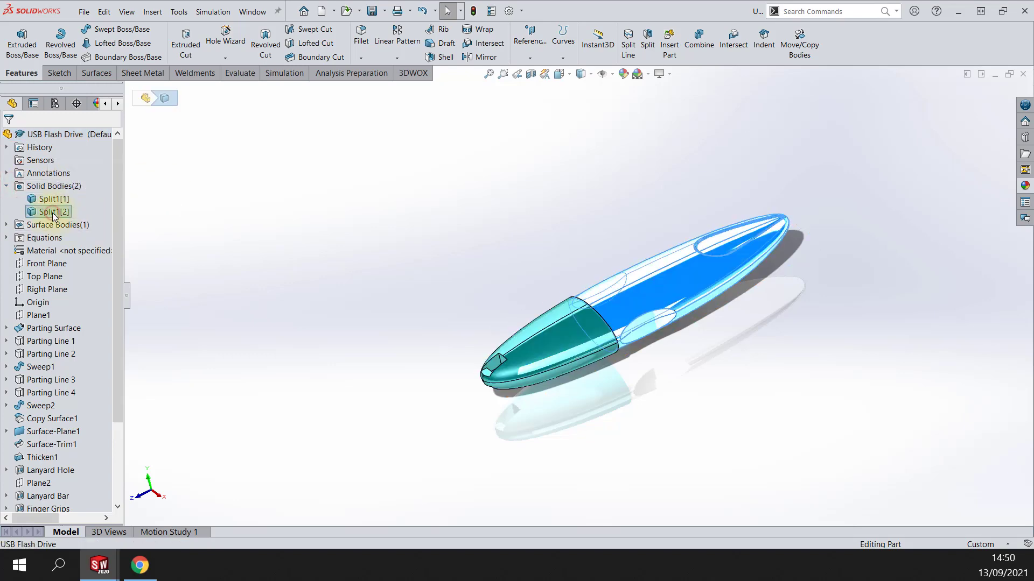
{"action": "left_click", "coordinate": [58, 200]}
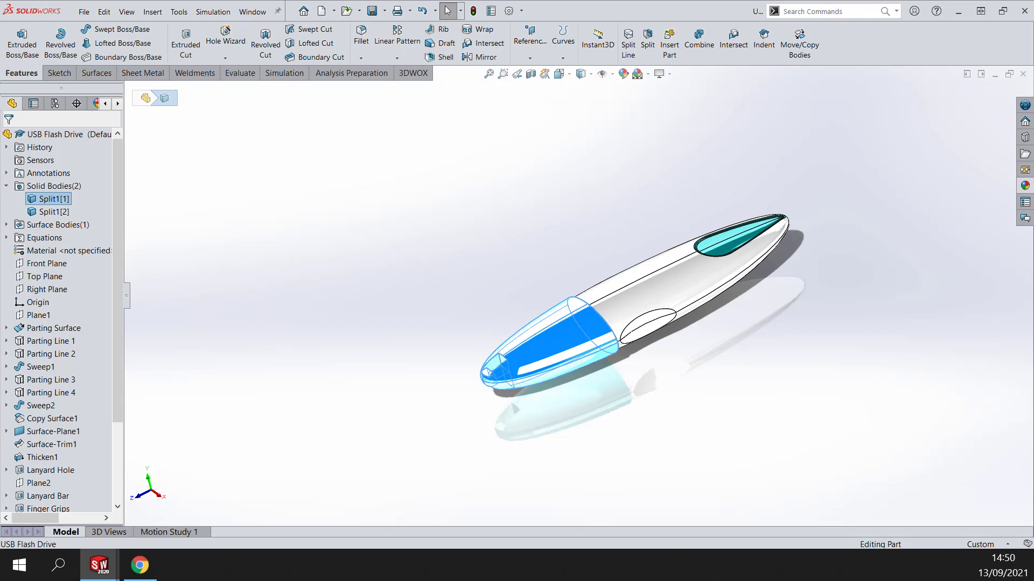
{"action": "left_click", "coordinate": [554, 221]}
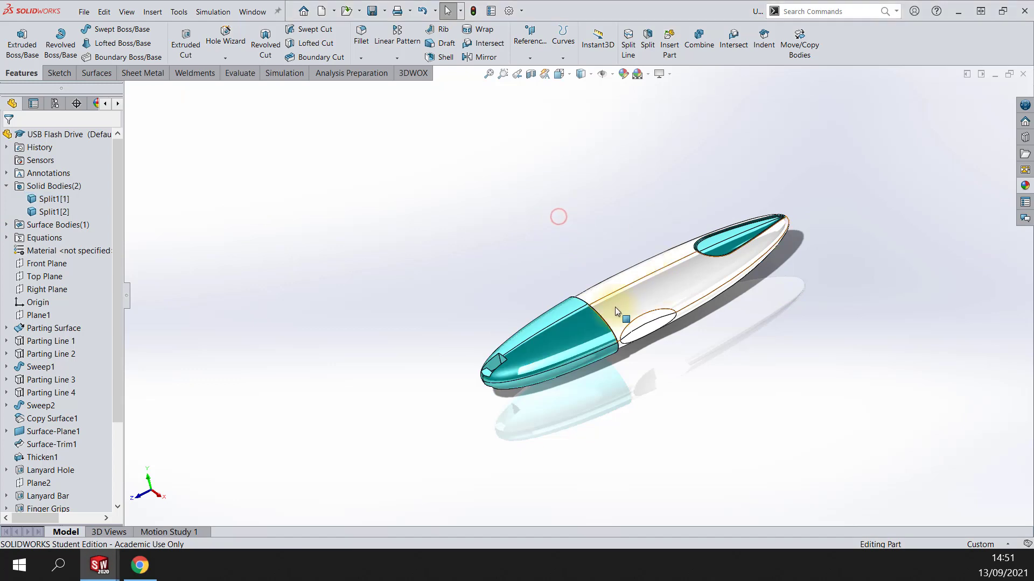
{"action": "left_click", "coordinate": [545, 351]}
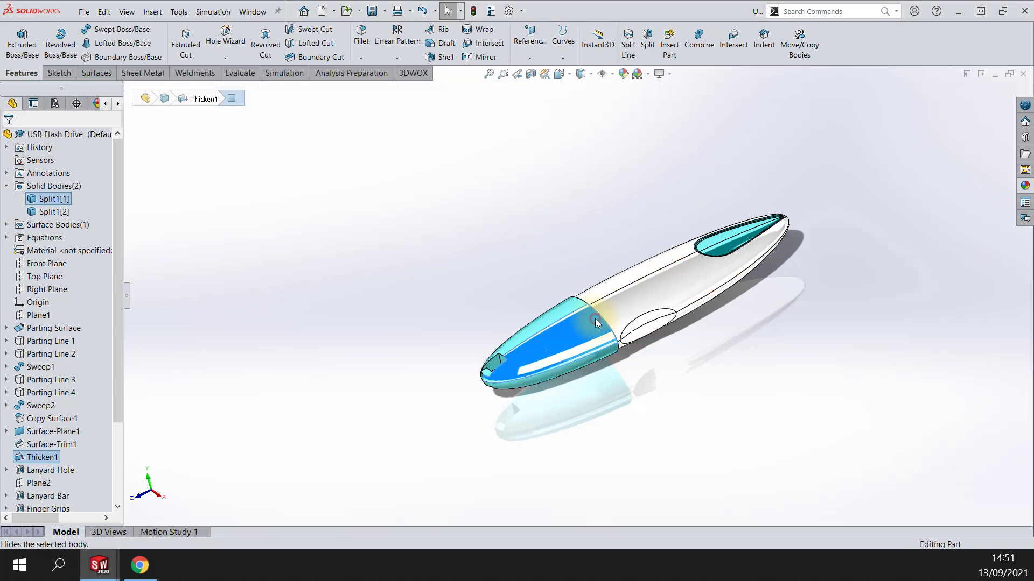
{"action": "left_click", "coordinate": [595, 319]}
{"action": "left_click", "coordinate": [514, 284]}
{"action": "middle_click_drag", "start_coordinate": [584, 378], "coordinate": [618, 314]}
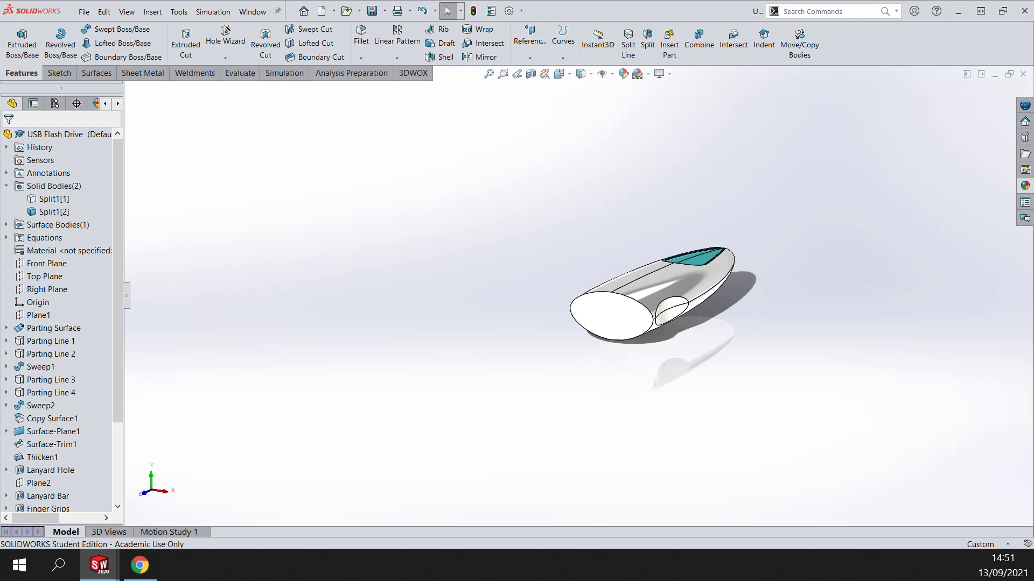
Step: Switch to Acrobat and read the boss sketch dimensions and extrusion distance in step 5 of 02 Saving Solid Bodies.pdf
{"action": "key", "text": "alt+Tab"}
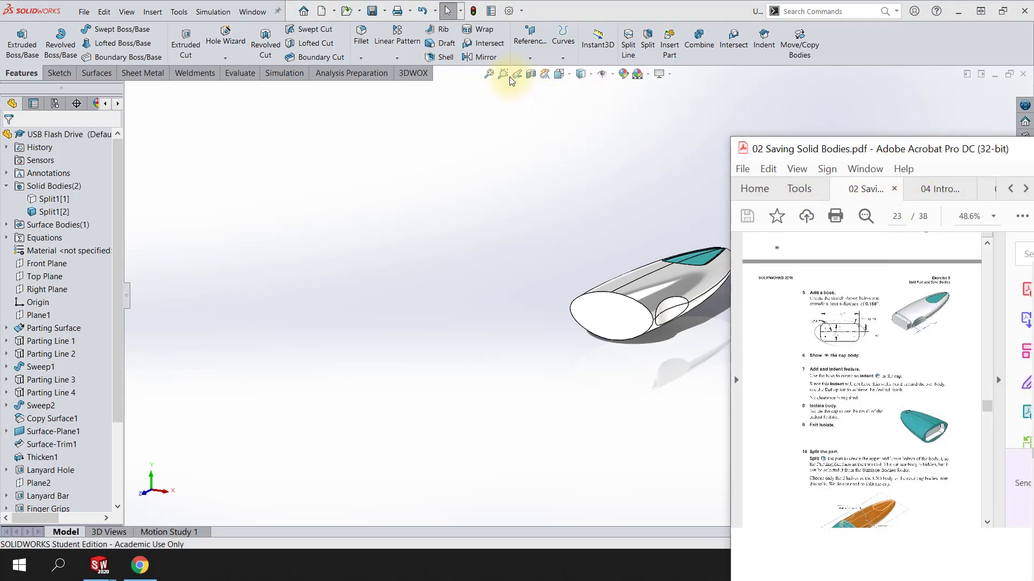
{"action": "left_click_drag", "start_coordinate": [509, 81], "coordinate": [568, 0]}
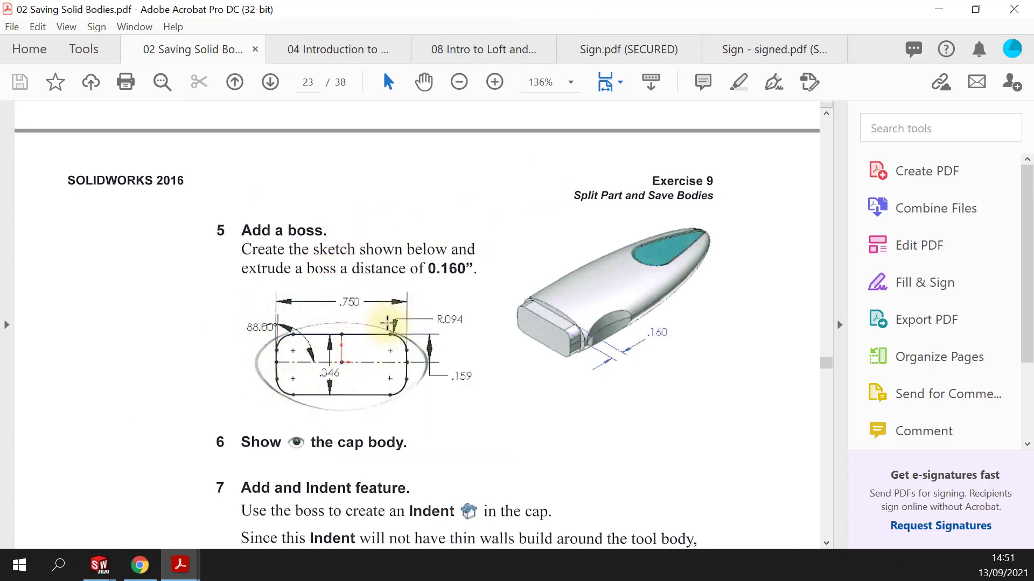
{"action": "double_click", "coordinate": [390, 8]}
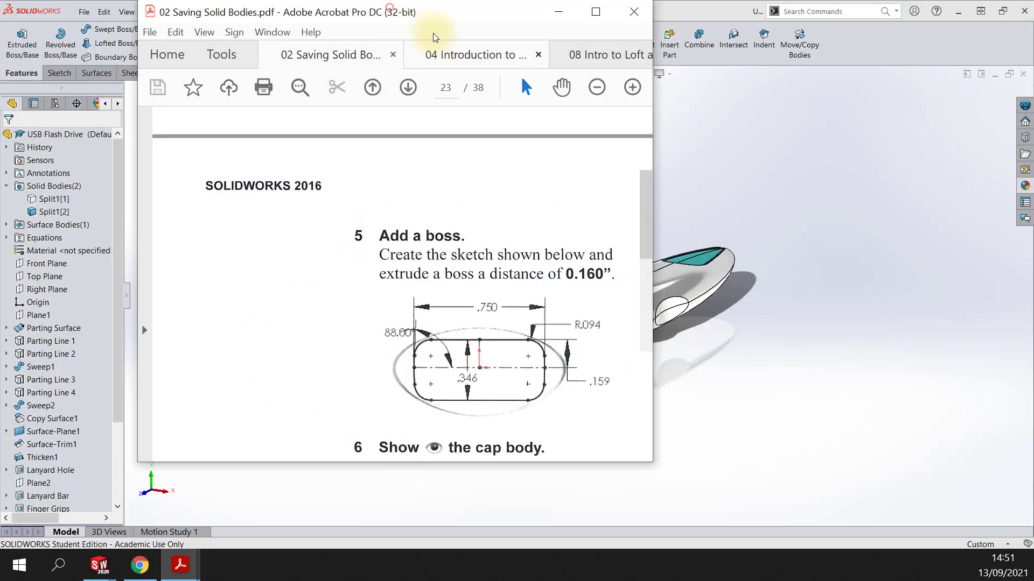
{"action": "left_click_drag", "start_coordinate": [433, 34], "coordinate": [1033, 187]}
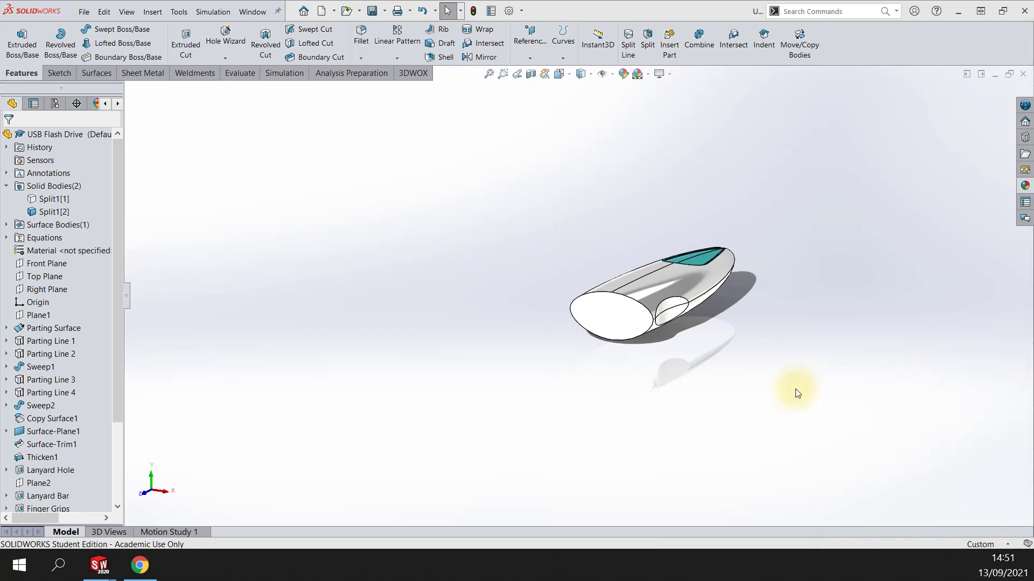
Step: Start a sketch on the flat cut face and draw a horizontal construction midpoint line about 0.76 in long, centred on the origin
{"action": "scroll", "coordinate": [635, 334], "scroll_direction": "down", "scroll_amount": 4}
{"action": "left_click", "coordinate": [597, 309]}
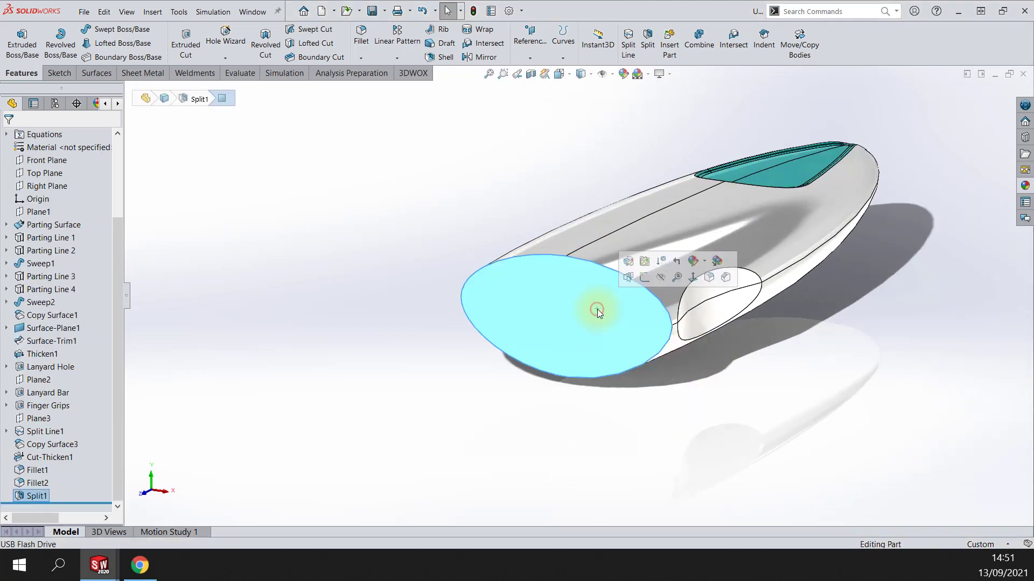
{"action": "left_click", "coordinate": [646, 278]}
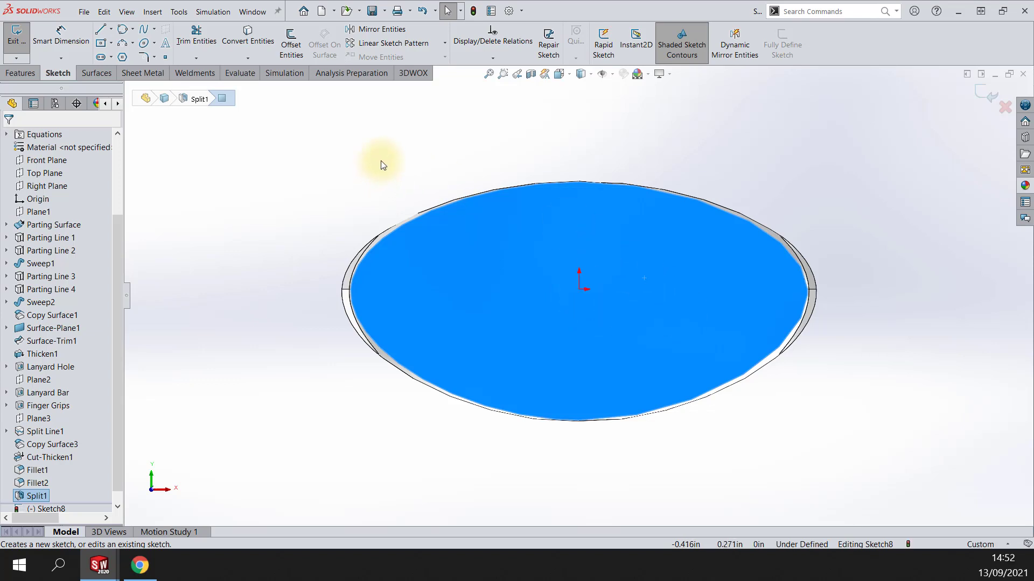
{"action": "right_click_drag", "start_coordinate": [380, 160], "coordinate": [356, 177]}
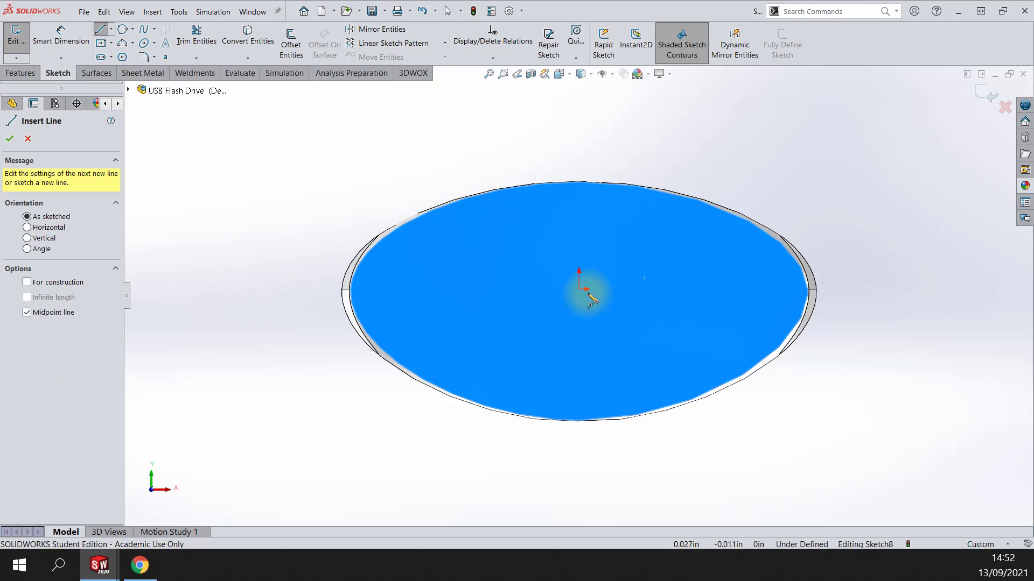
{"action": "left_click", "coordinate": [579, 289]}
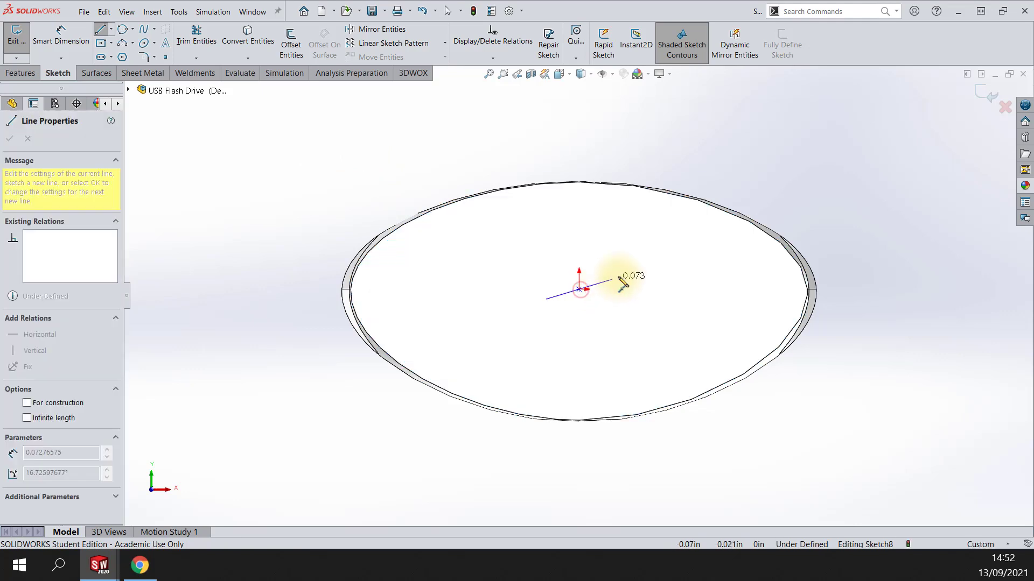
{"action": "left_click", "coordinate": [761, 289]}
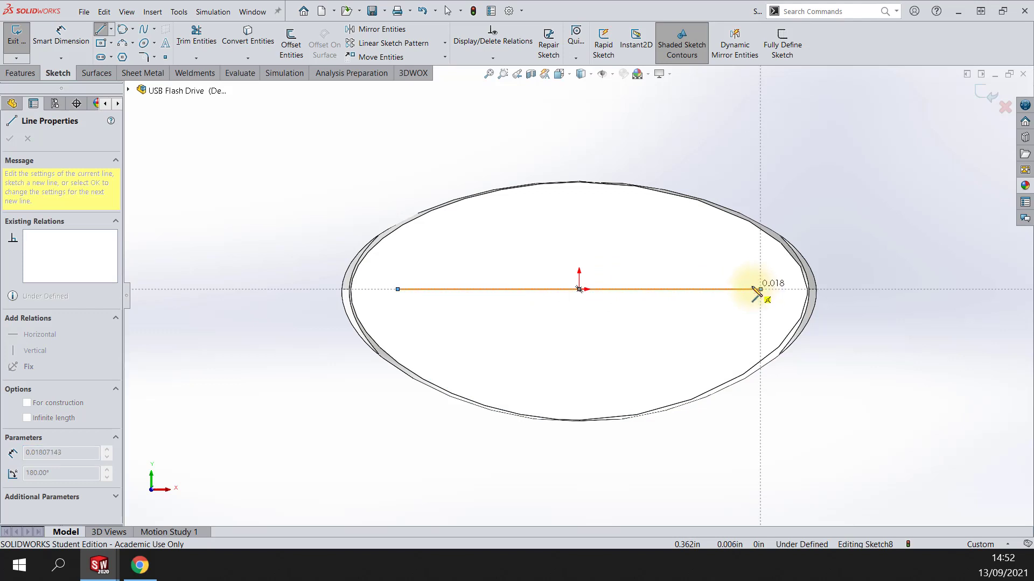
{"action": "key", "text": "Escape"}
{"action": "left_click", "coordinate": [690, 291]}
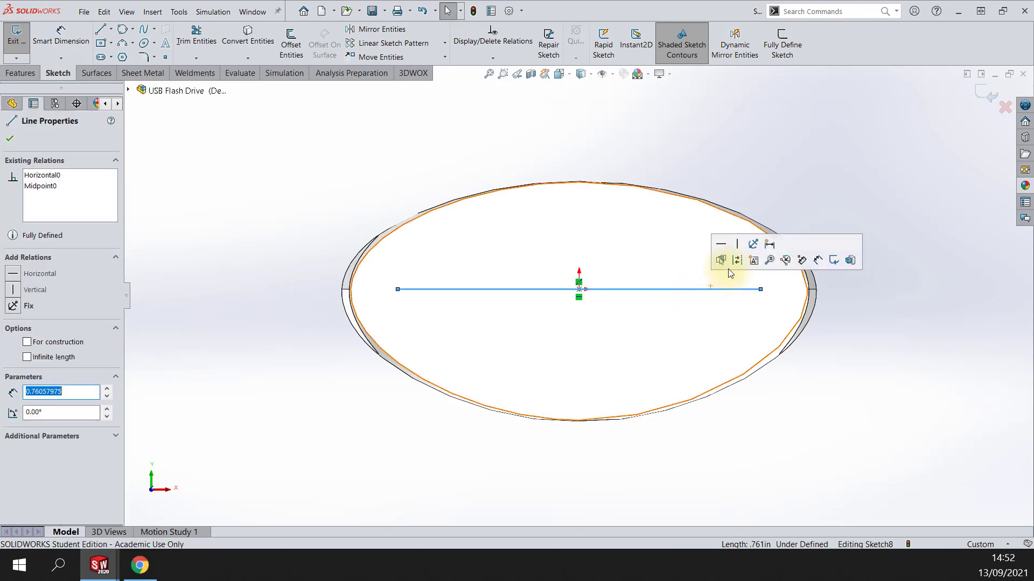
{"action": "left_click", "coordinate": [735, 265]}
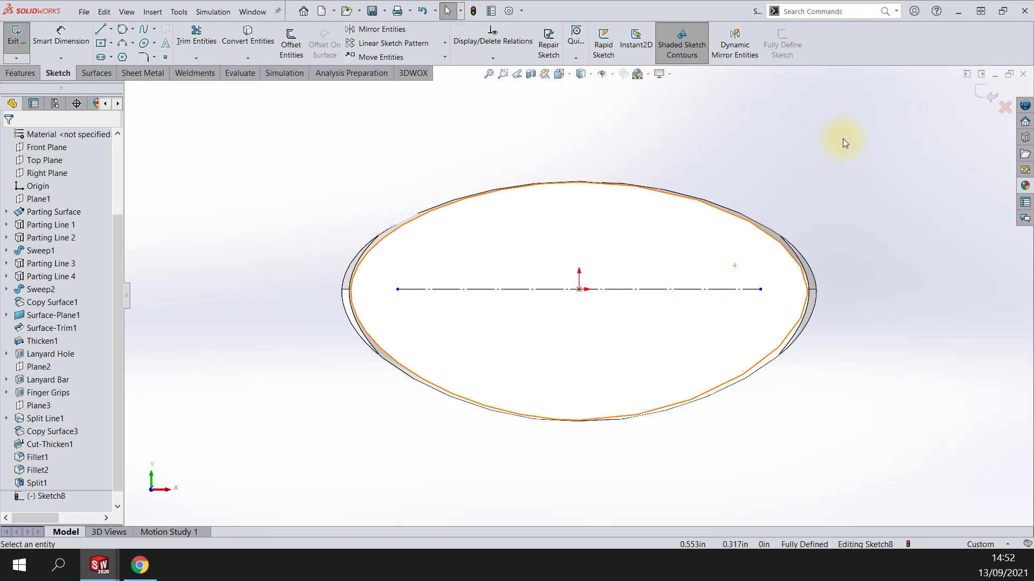
Step: Dimension the horizontal construction line's length and set it to 0.75 in
{"action": "right_click_drag", "start_coordinate": [842, 138], "coordinate": [835, 76]}
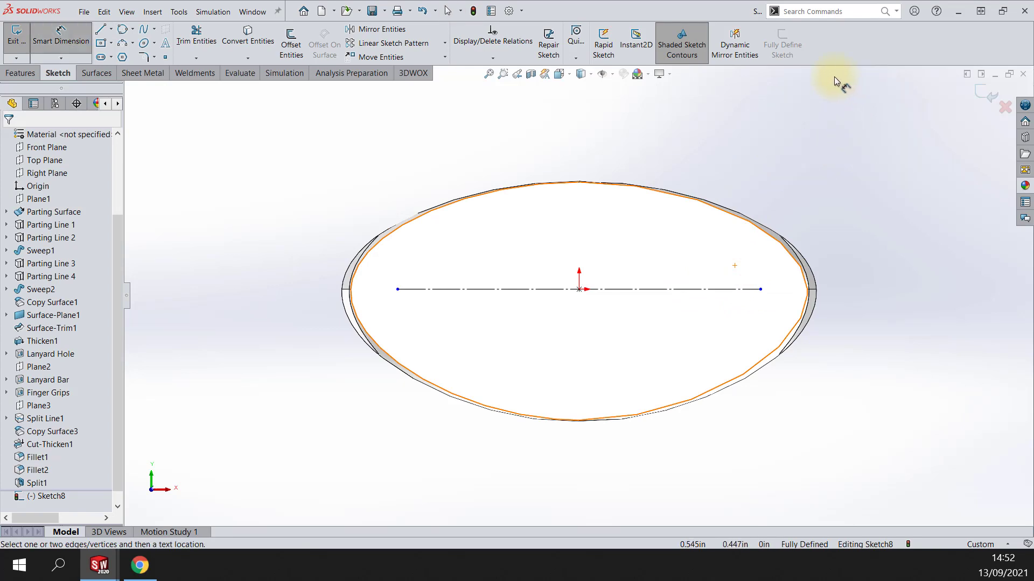
{"action": "left_click", "coordinate": [560, 289]}
{"action": "left_click", "coordinate": [603, 114]}
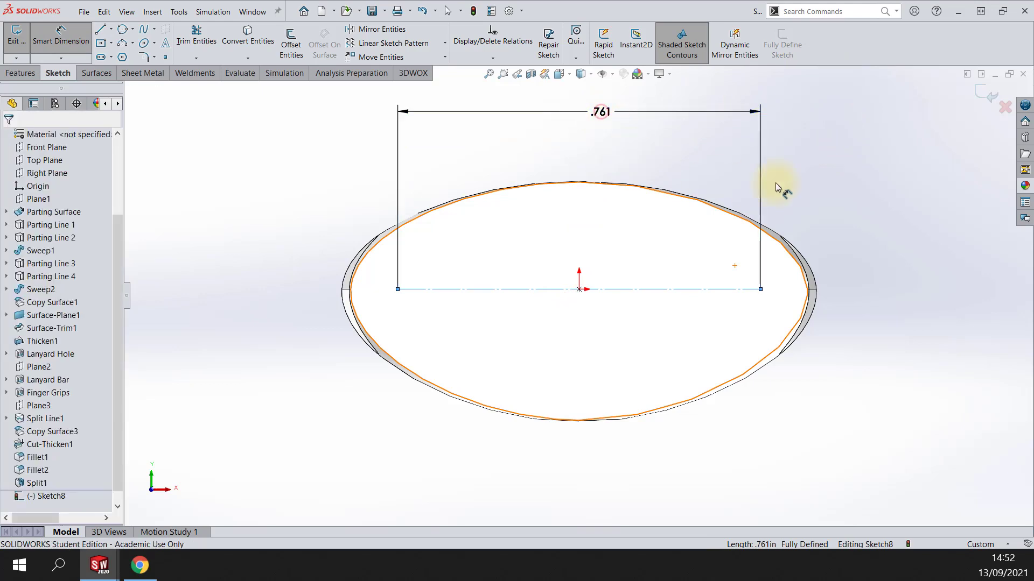
{"action": "type", "text": ".75"}
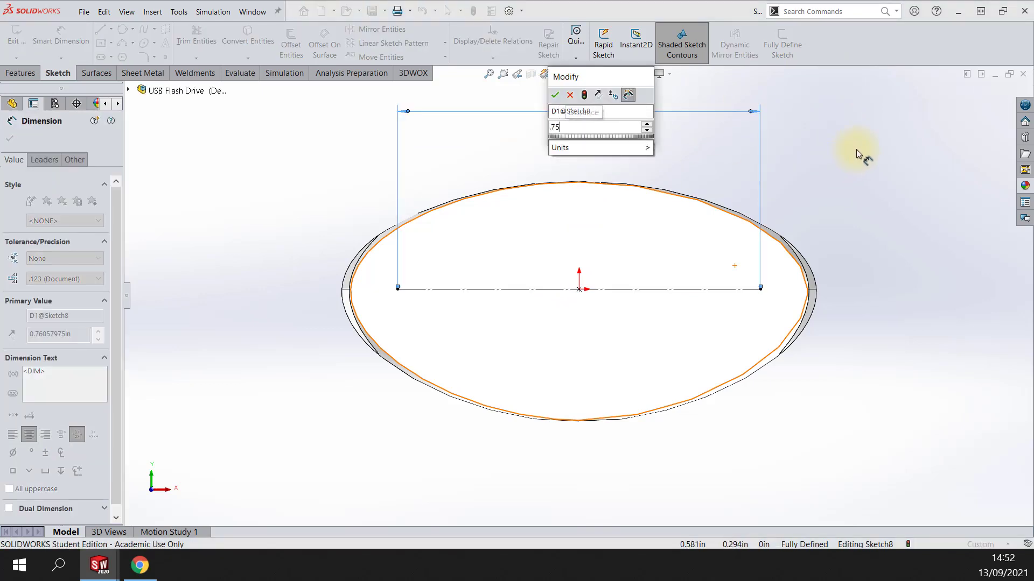
{"action": "key", "text": "Return"}
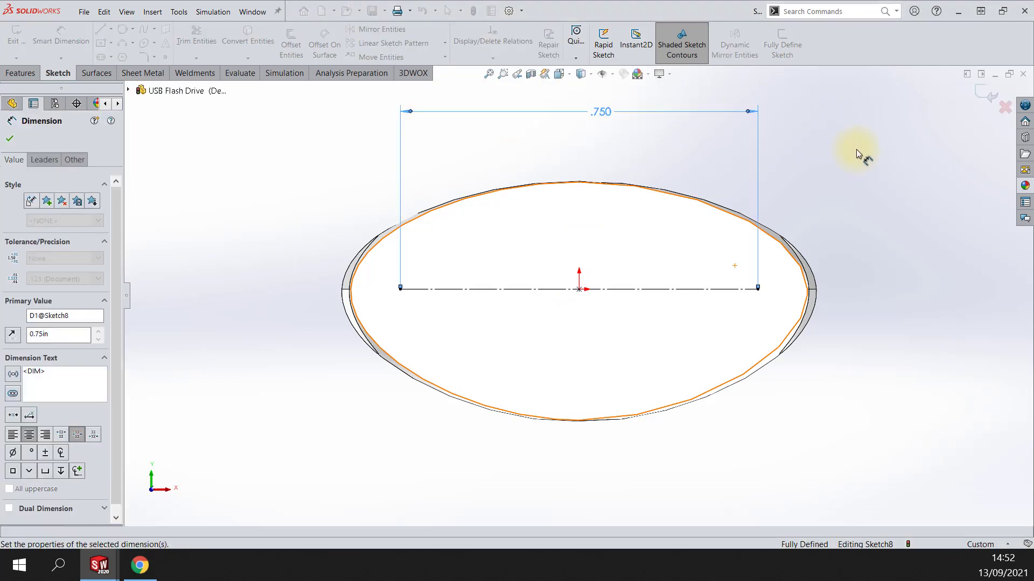
{"action": "left_click", "coordinate": [557, 144]}
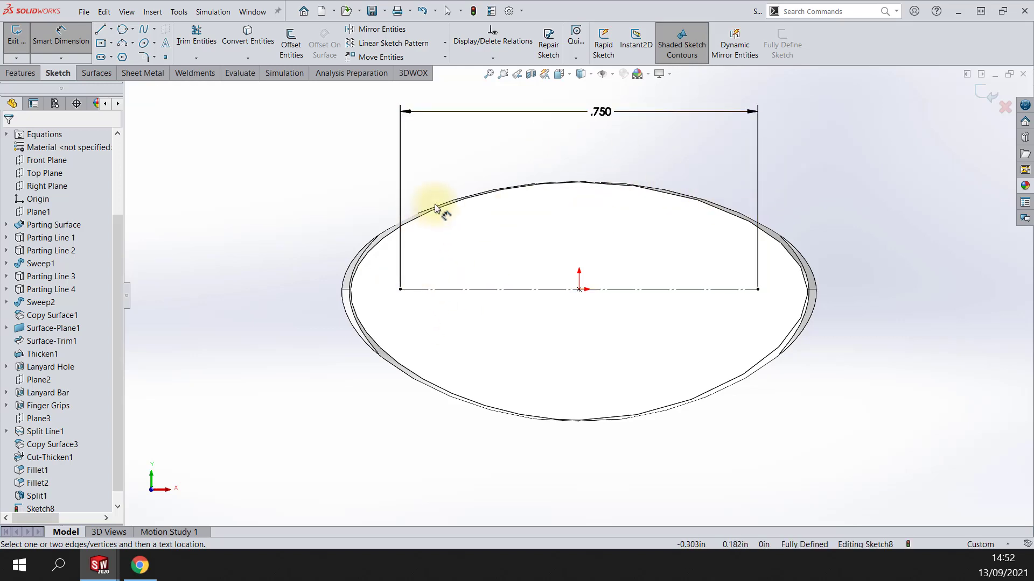
Step: Switch to Acrobat, enlarge the step 5 boss sketch to 200%, and examine its outline, corner radii, angle and height dimensions
{"action": "left_click_drag", "start_coordinate": [1033, 139], "coordinate": [762, 141]}
{"action": "left_click_drag", "start_coordinate": [478, 2], "coordinate": [323, 2]}
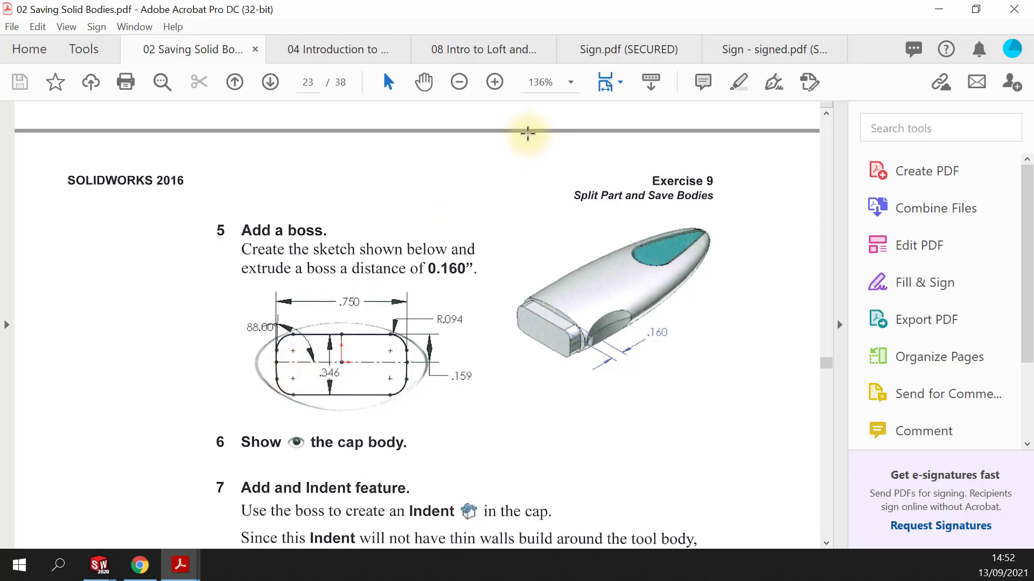
{"action": "left_click", "coordinate": [493, 87]}
{"action": "scroll", "coordinate": [523, 201], "scroll_direction": "down", "scroll_amount": 5}
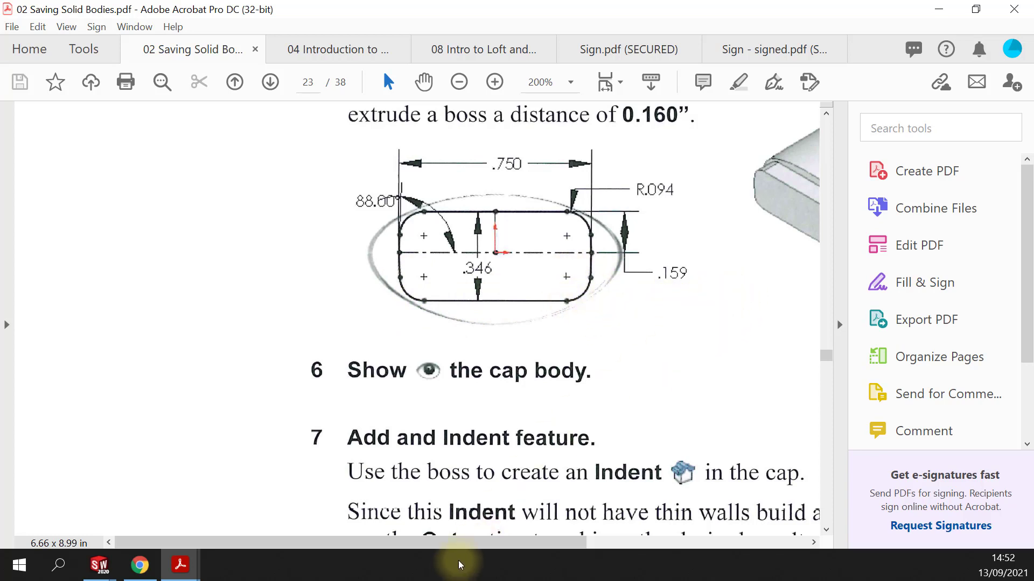
{"action": "left_click_drag", "start_coordinate": [470, 542], "coordinate": [504, 542]}
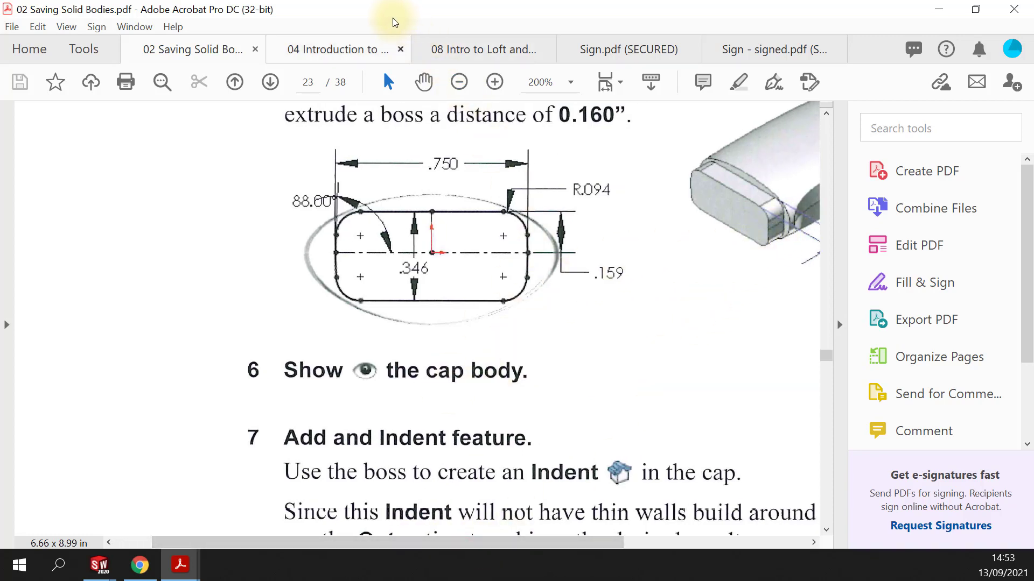
{"action": "left_click_drag", "start_coordinate": [394, 22], "coordinate": [1033, 161]}
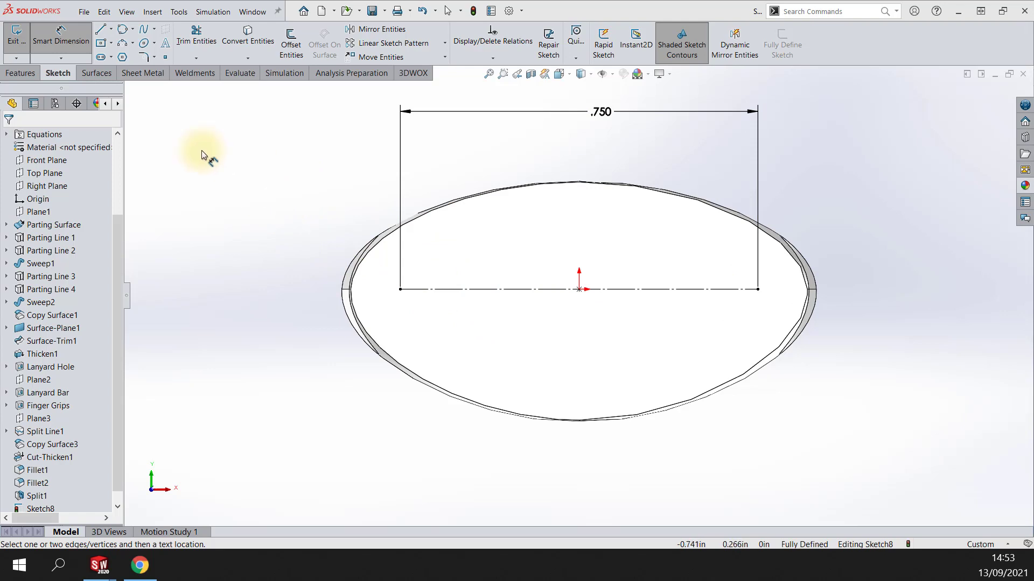
{"action": "right_click_drag", "start_coordinate": [297, 203], "coordinate": [270, 208]}
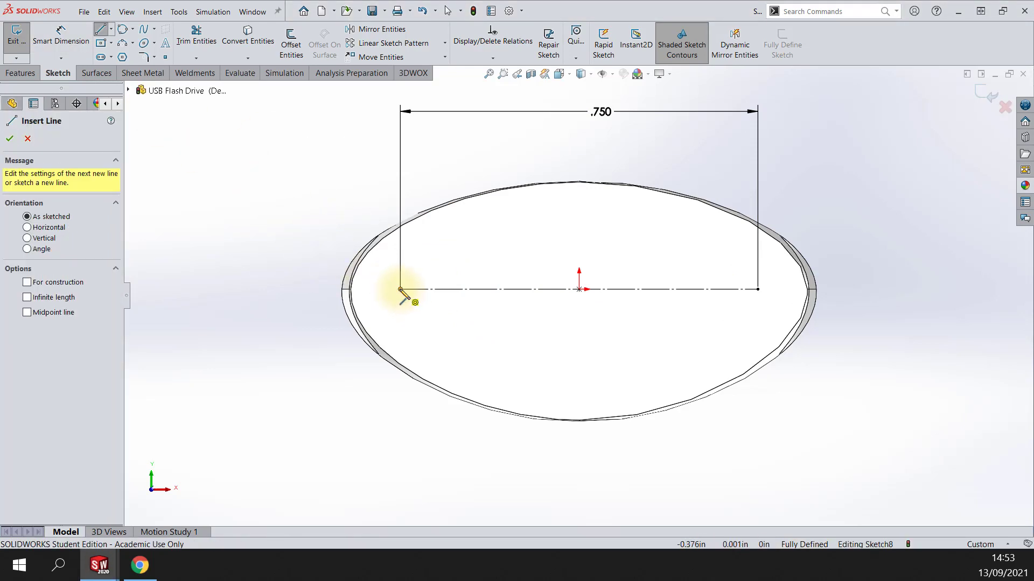
{"action": "left_click", "coordinate": [401, 289]}
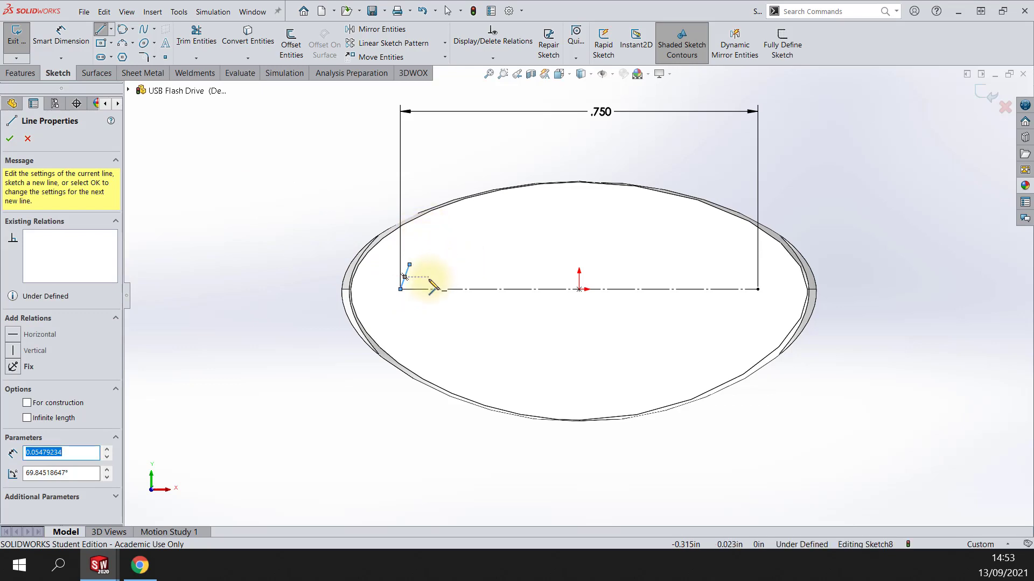
{"action": "left_click", "coordinate": [410, 265]}
{"action": "key", "text": "Escape"}
{"action": "left_click_drag", "start_coordinate": [418, 233], "coordinate": [412, 243]}
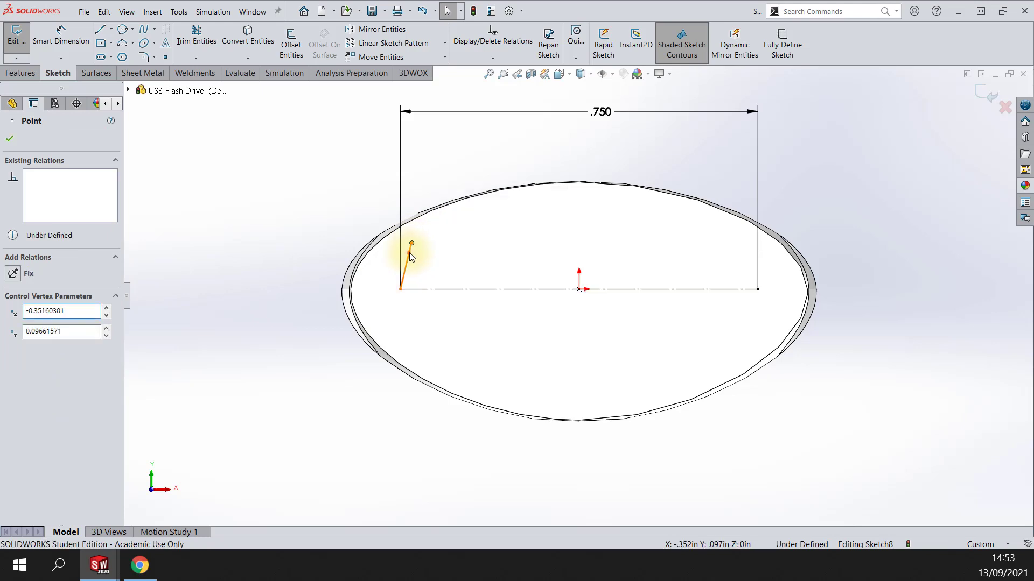
{"action": "left_click", "coordinate": [410, 253]}
{"action": "key", "text": "Delete"}
{"action": "right_click_drag", "start_coordinate": [319, 208], "coordinate": [268, 204]}
{"action": "left_click_drag", "start_coordinate": [400, 289], "coordinate": [406, 266]}
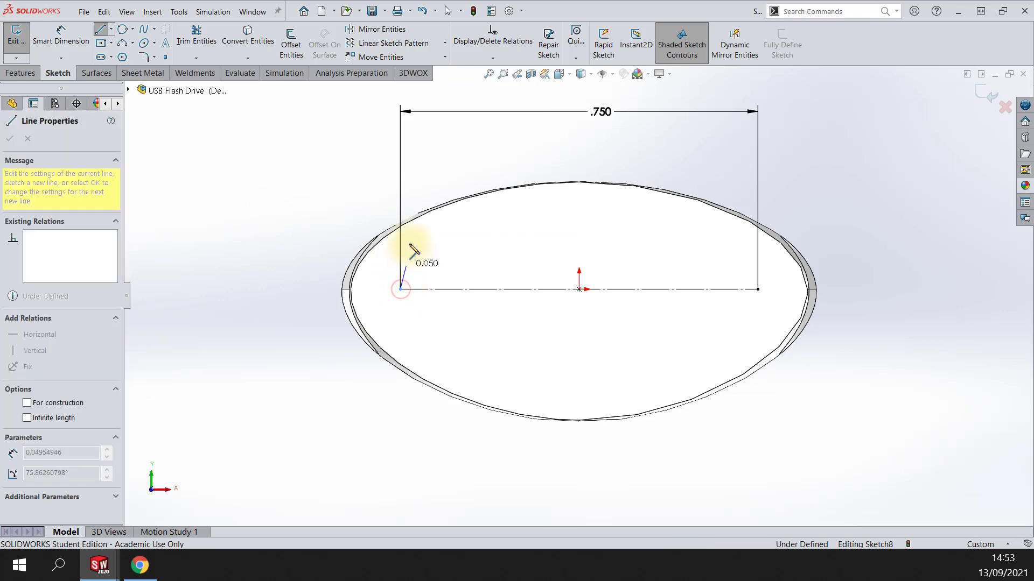
{"action": "key", "text": "Escape"}
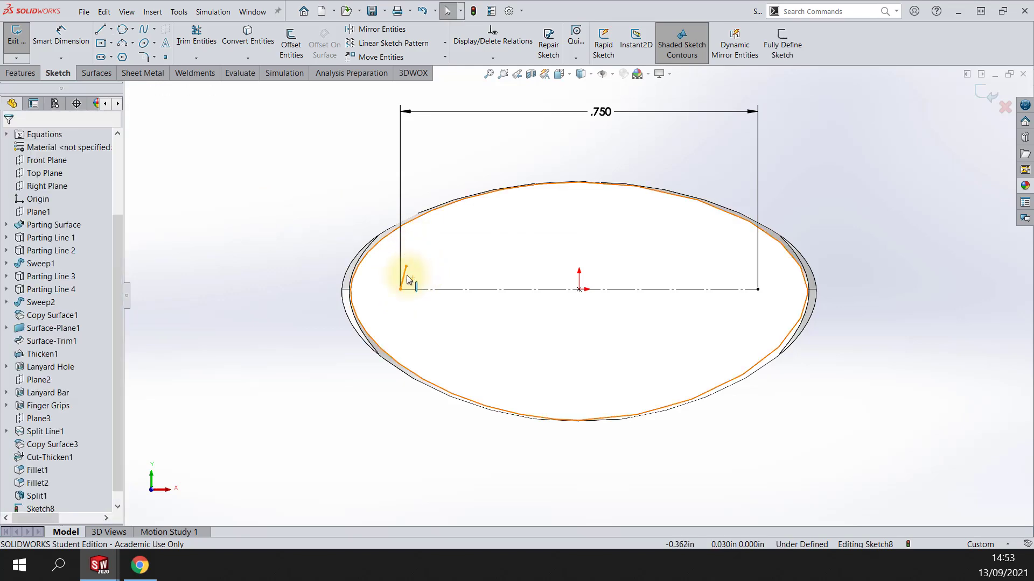
{"action": "left_click", "coordinate": [408, 278]}
{"action": "key", "text": "Delete"}
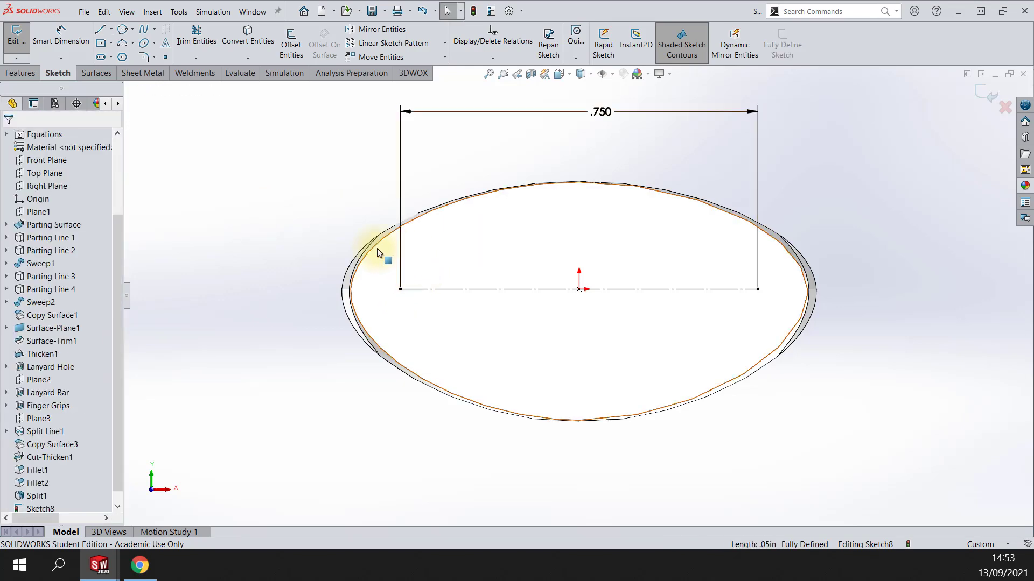
Step: Draw the upper half of the profile between the construction line's endpoints, with sloping sides, arc corners and a horizontal top line about 0.57 in long
{"action": "right_click_drag", "start_coordinate": [327, 221], "coordinate": [306, 235]}
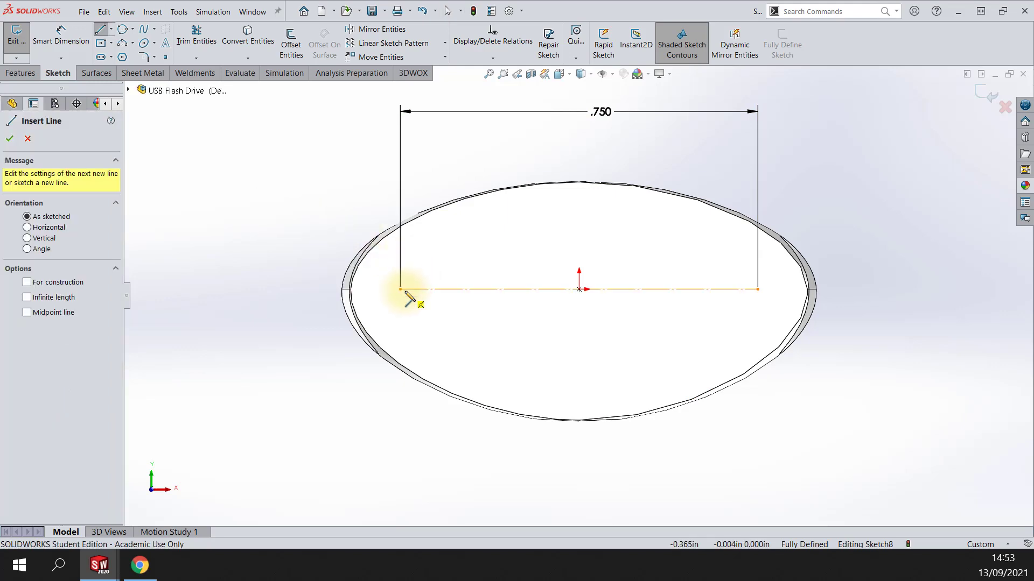
{"action": "left_click", "coordinate": [400, 290]}
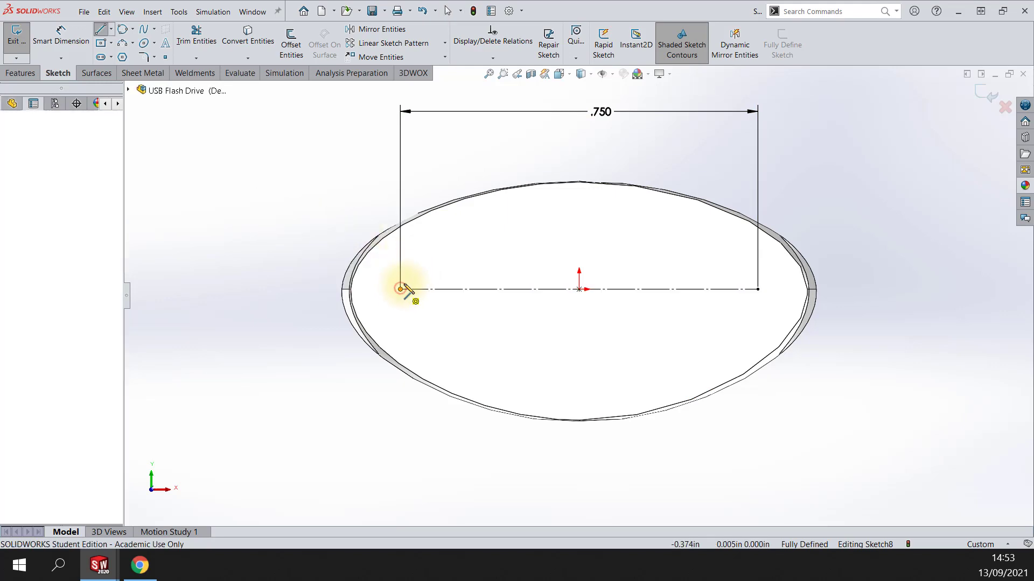
{"action": "left_click", "coordinate": [412, 246]}
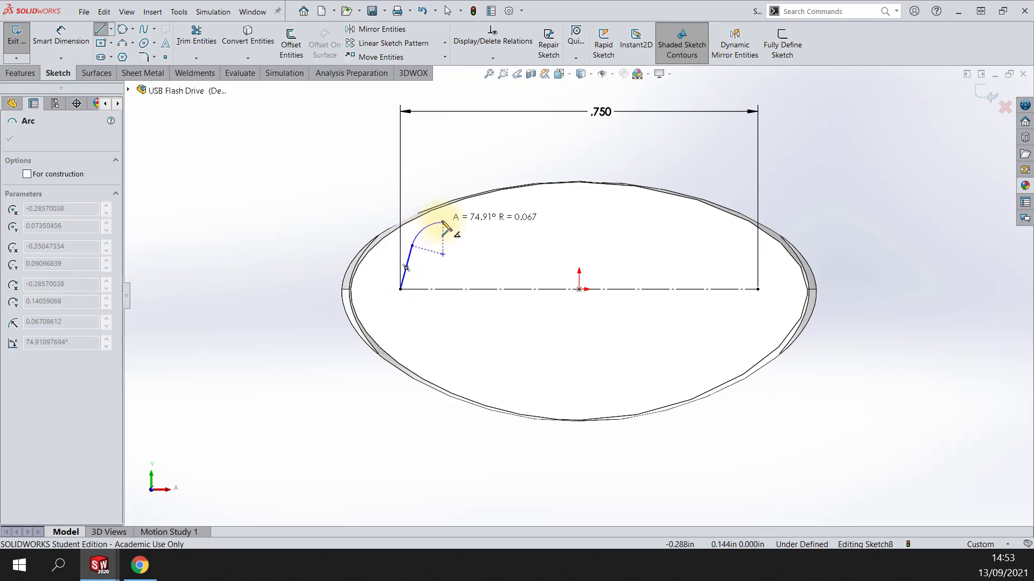
{"action": "left_click", "coordinate": [442, 222]}
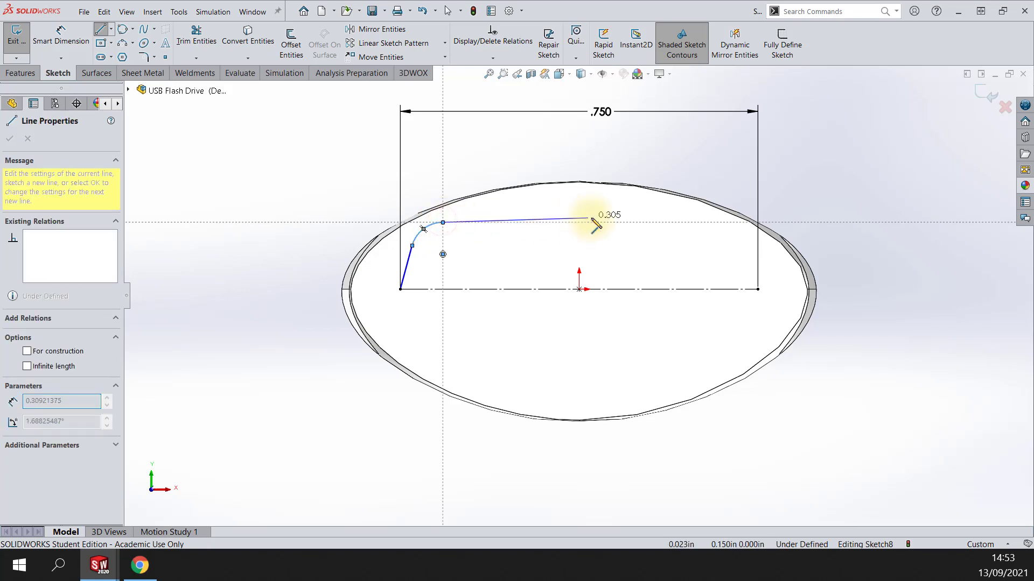
{"action": "left_click", "coordinate": [714, 222]}
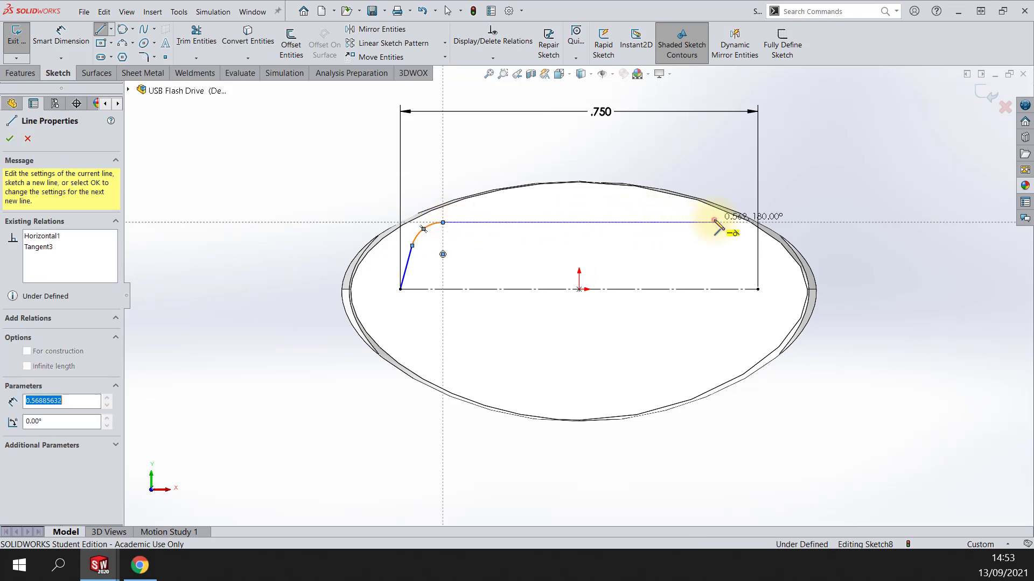
{"action": "left_click", "coordinate": [748, 246]}
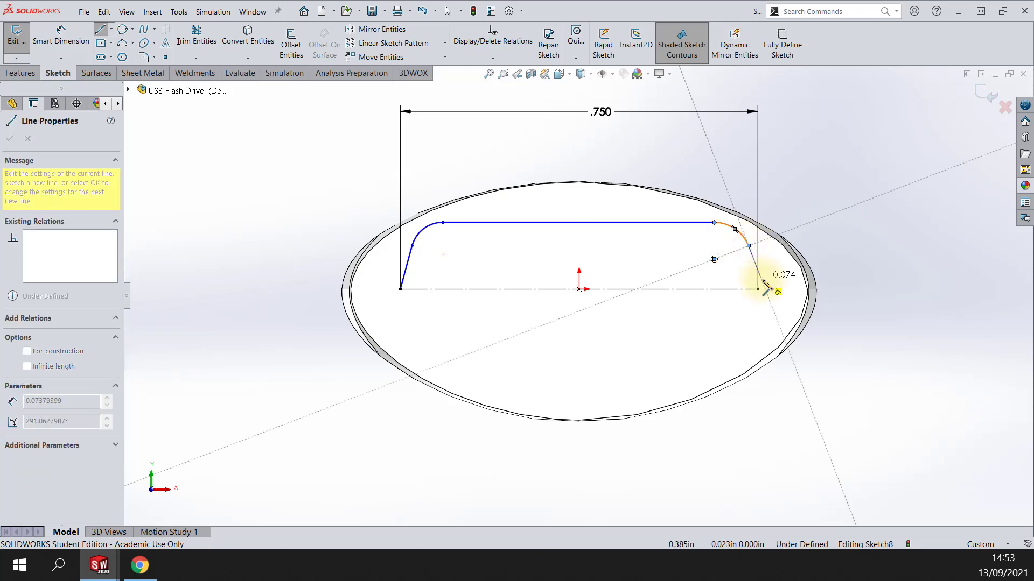
{"action": "left_click", "coordinate": [758, 290]}
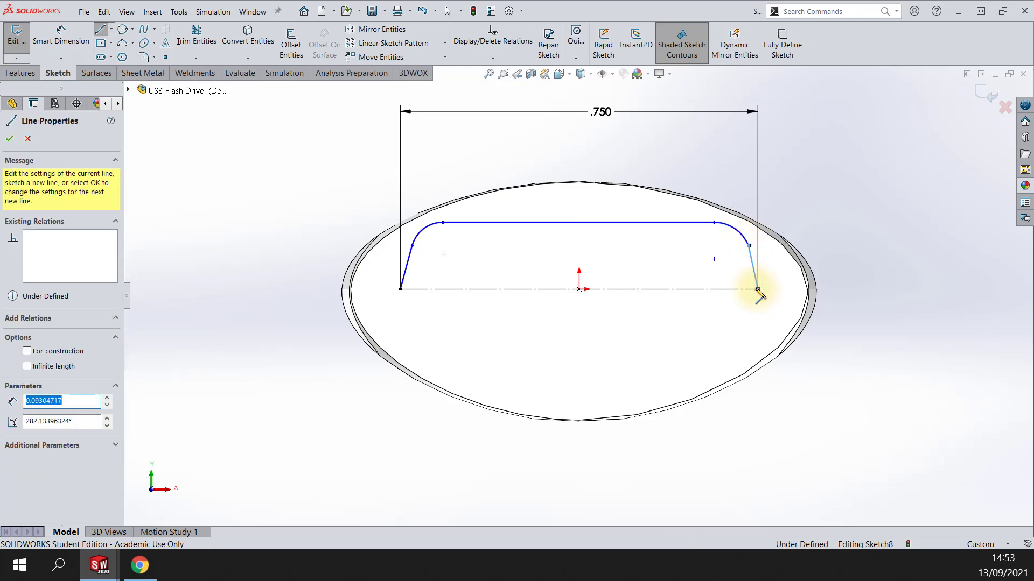
{"action": "key", "text": "Escape"}
Step: Make the upper-right corner arc tangent to the sloping side line below it
{"action": "left_click", "coordinate": [743, 240]}
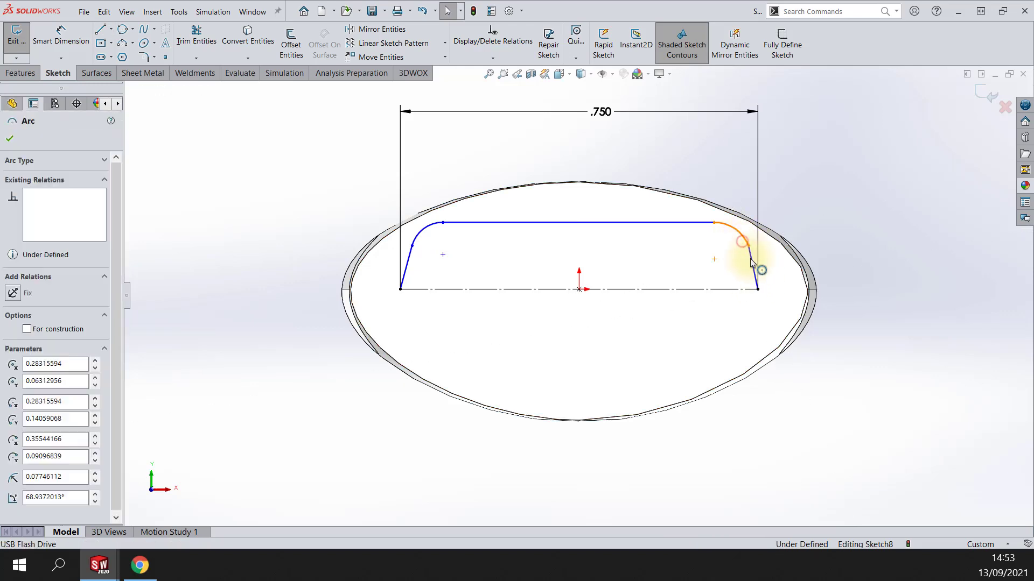
{"action": "left_click", "coordinate": [752, 262], "text": "ctrl"}
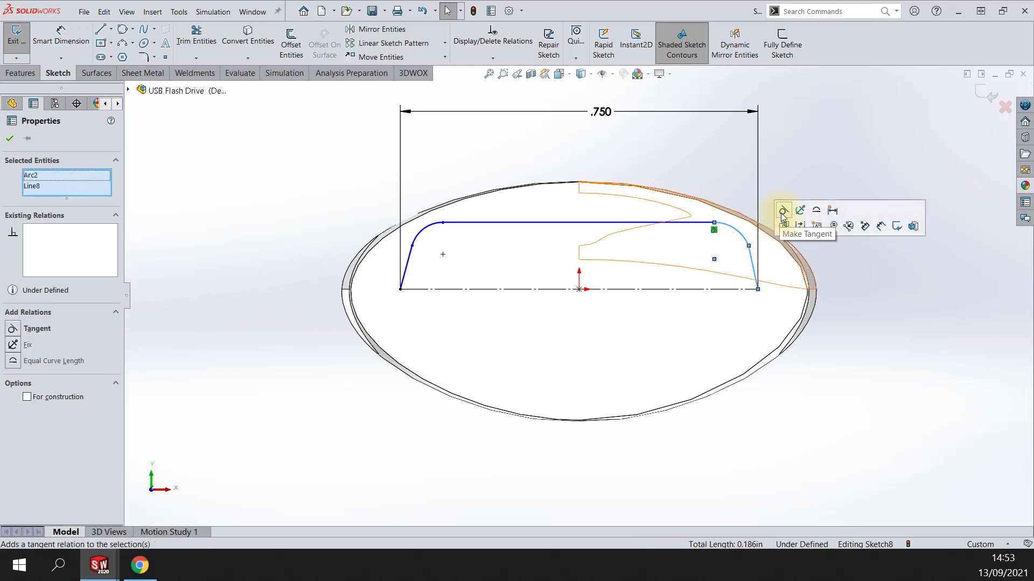
{"action": "left_click", "coordinate": [783, 212]}
{"action": "left_click", "coordinate": [784, 176]}
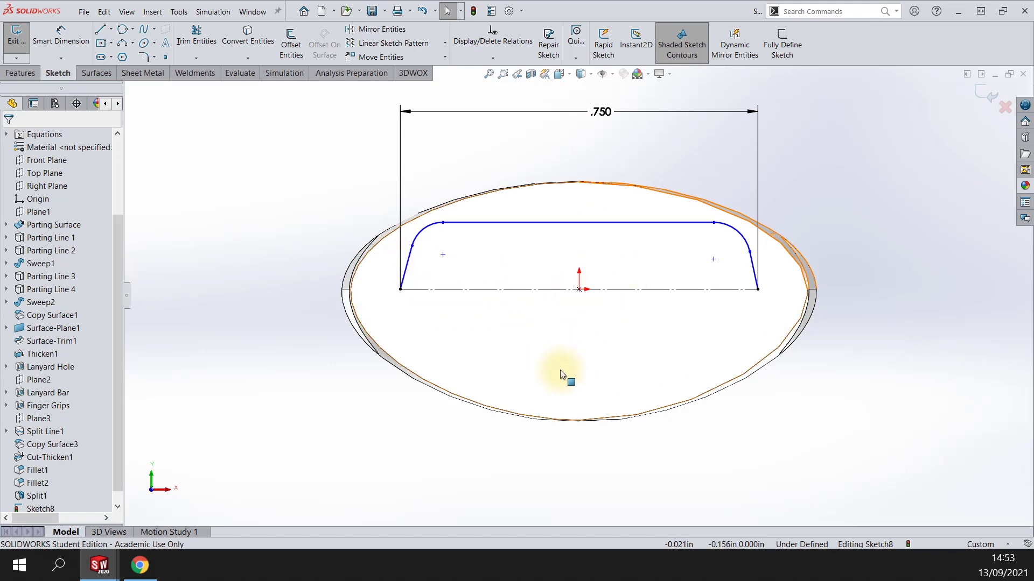
Step: Close the profile below the construction line with sloping sides about 0.12 in long, arc corners and a horizontal bottom line
{"action": "right_click_drag", "start_coordinate": [264, 267], "coordinate": [215, 274]}
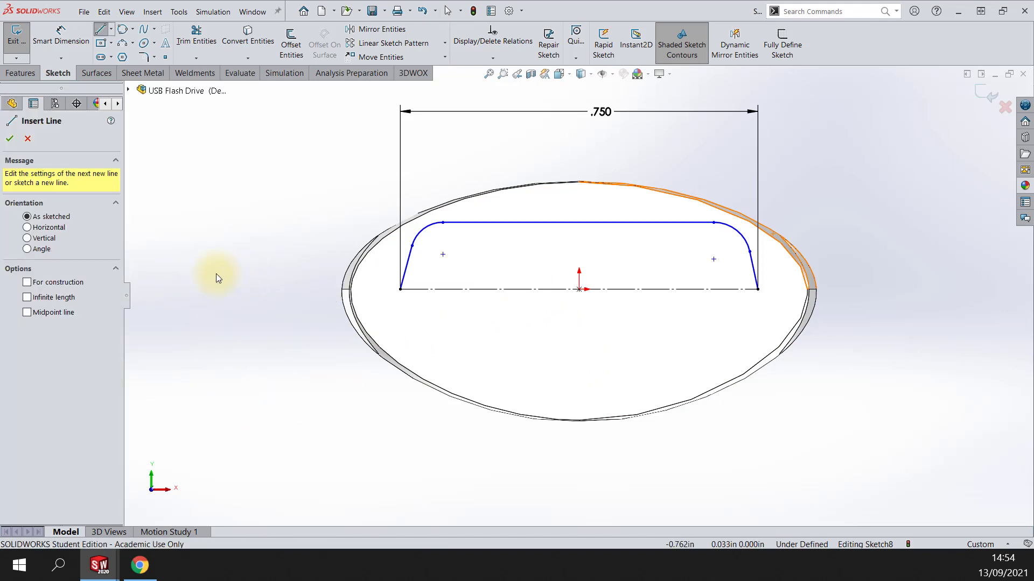
{"action": "left_click", "coordinate": [399, 289]}
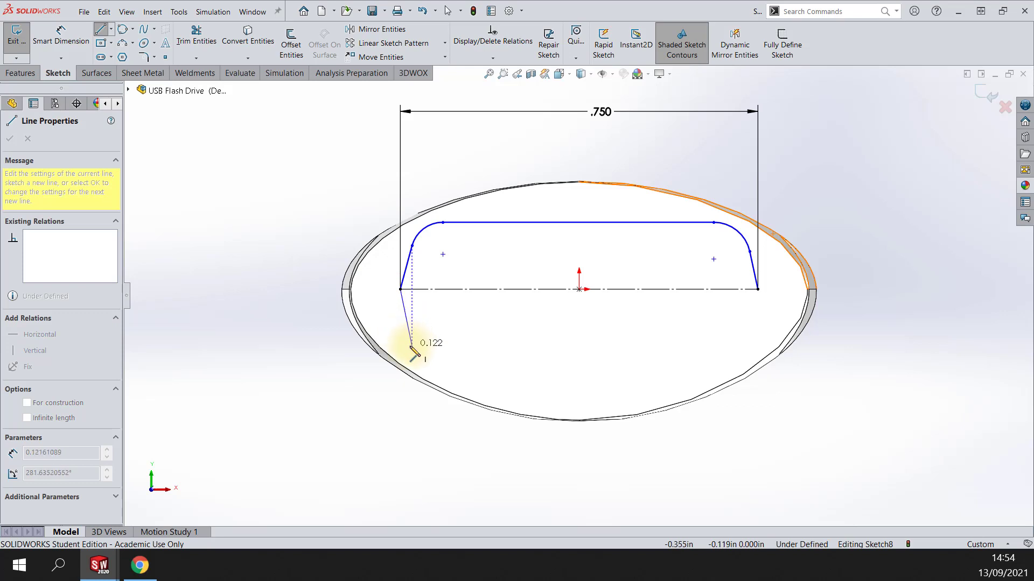
{"action": "left_click", "coordinate": [412, 346]}
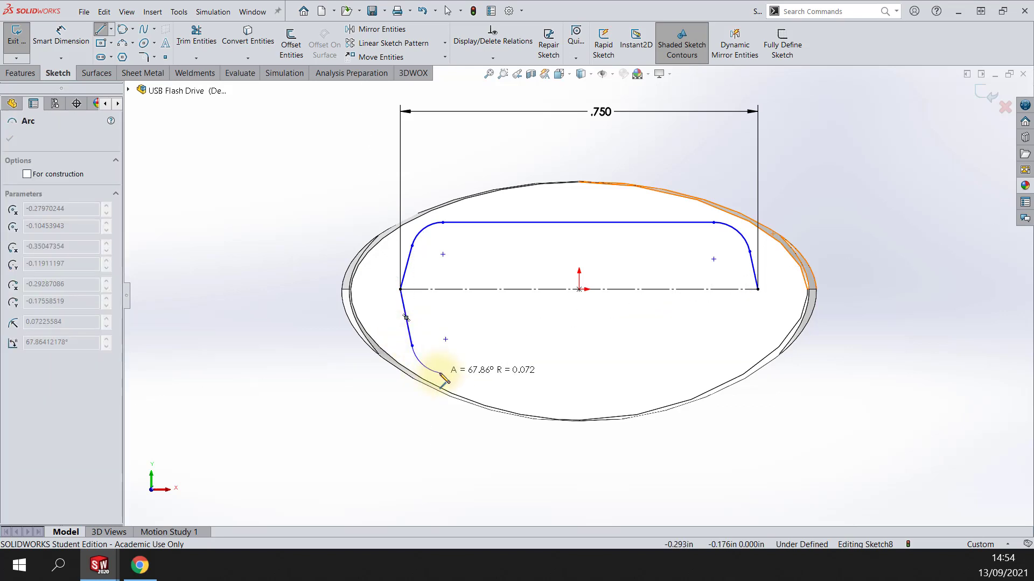
{"action": "left_click", "coordinate": [442, 371]}
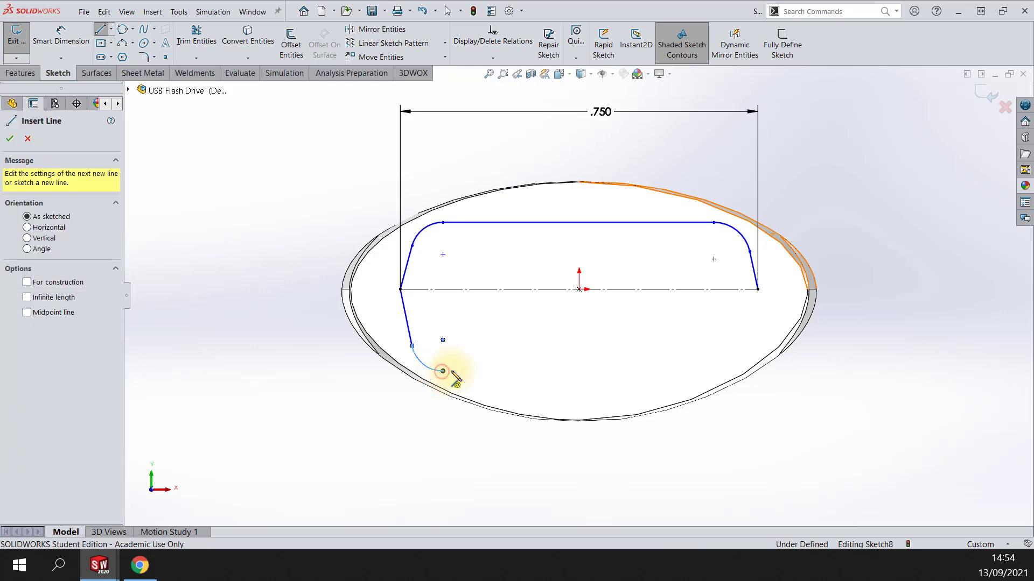
{"action": "left_click", "coordinate": [705, 371]}
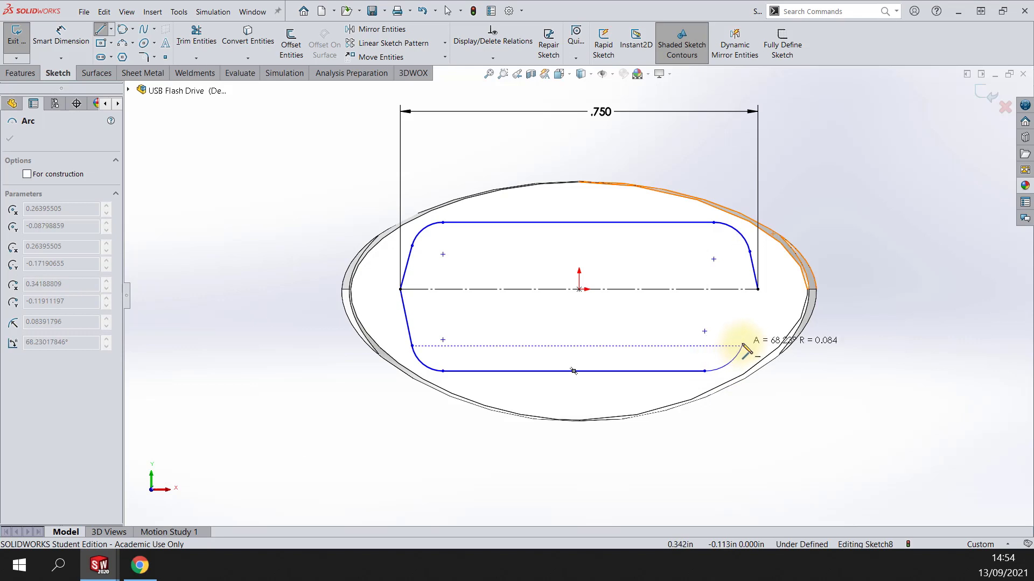
{"action": "left_click", "coordinate": [742, 346]}
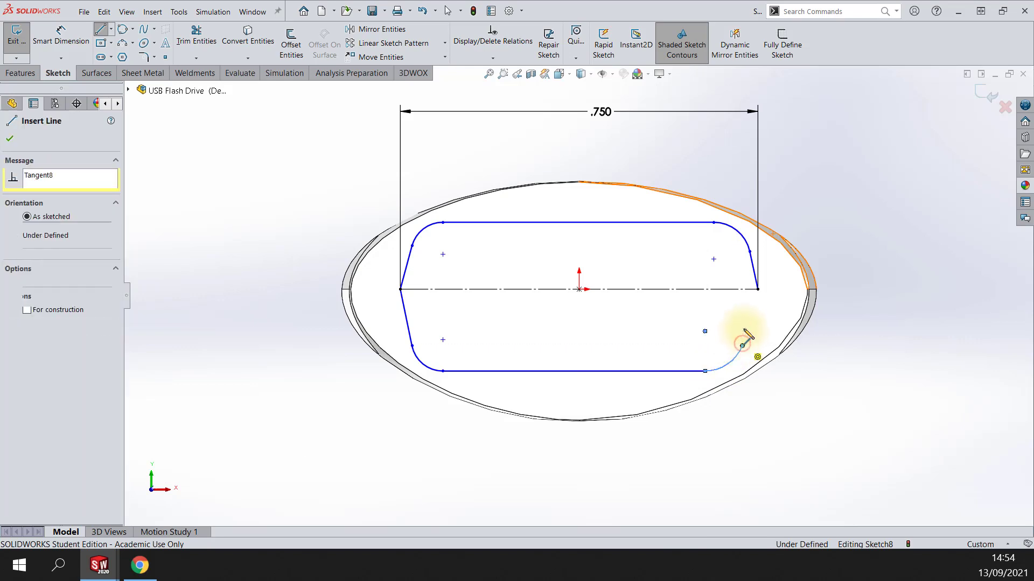
{"action": "left_click", "coordinate": [758, 289]}
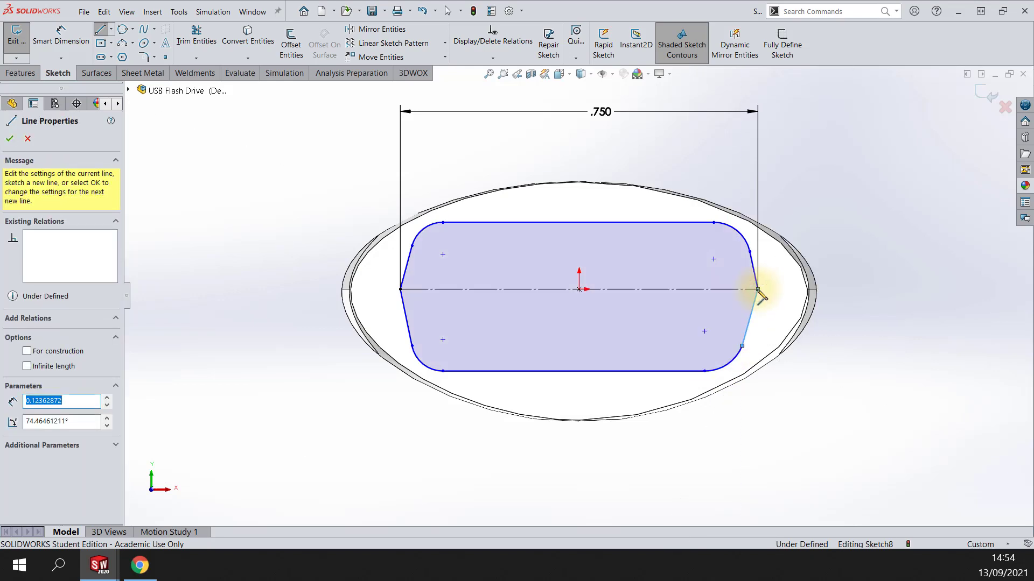
{"action": "key", "text": "Escape"}
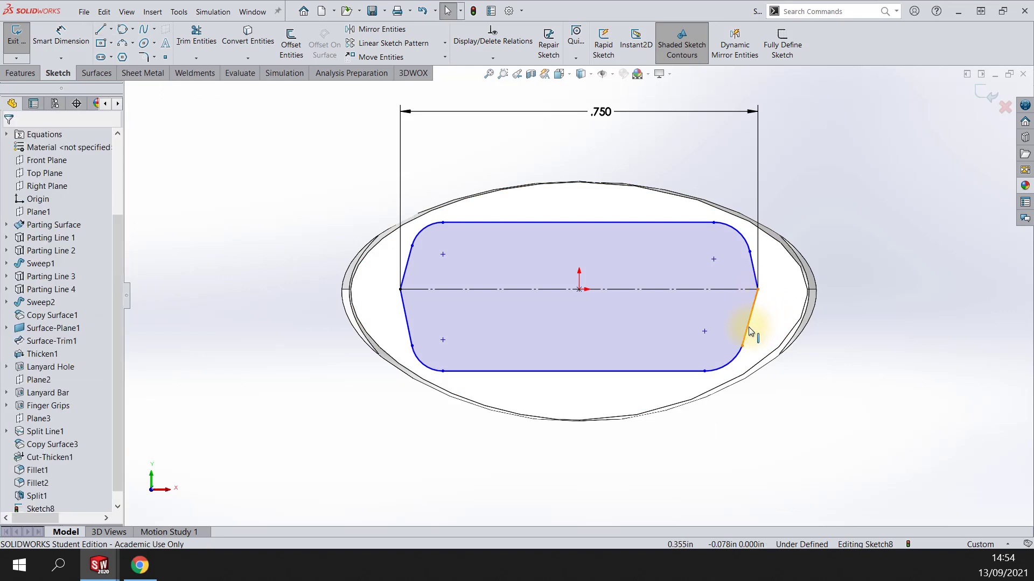
Step: Make the lower-right corner arc tangent to the sloping side line above it
{"action": "left_click", "coordinate": [742, 349]}
{"action": "left_click", "coordinate": [741, 354], "text": "ctrl"}
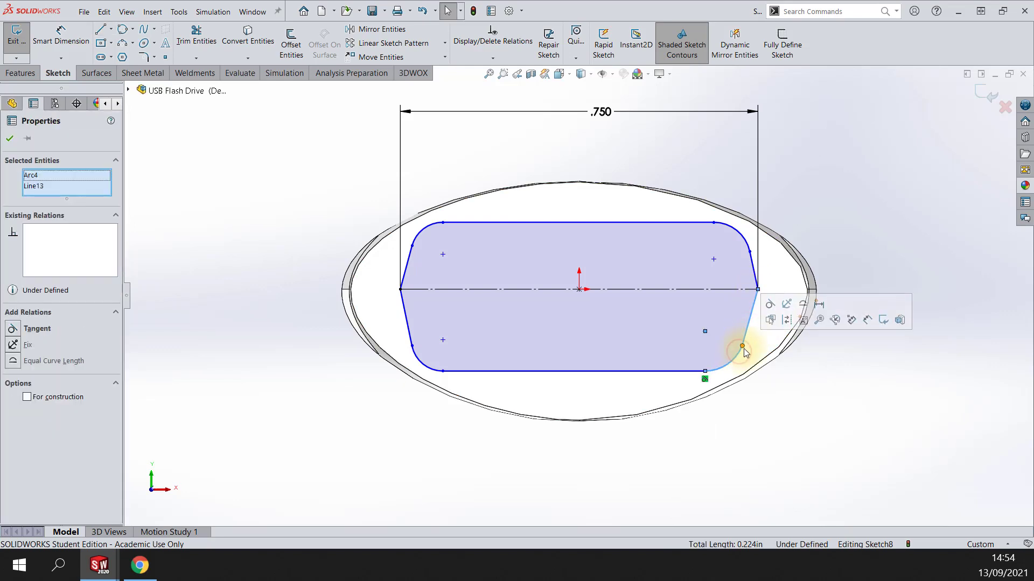
{"action": "left_click", "coordinate": [770, 303]}
{"action": "left_click", "coordinate": [811, 365]}
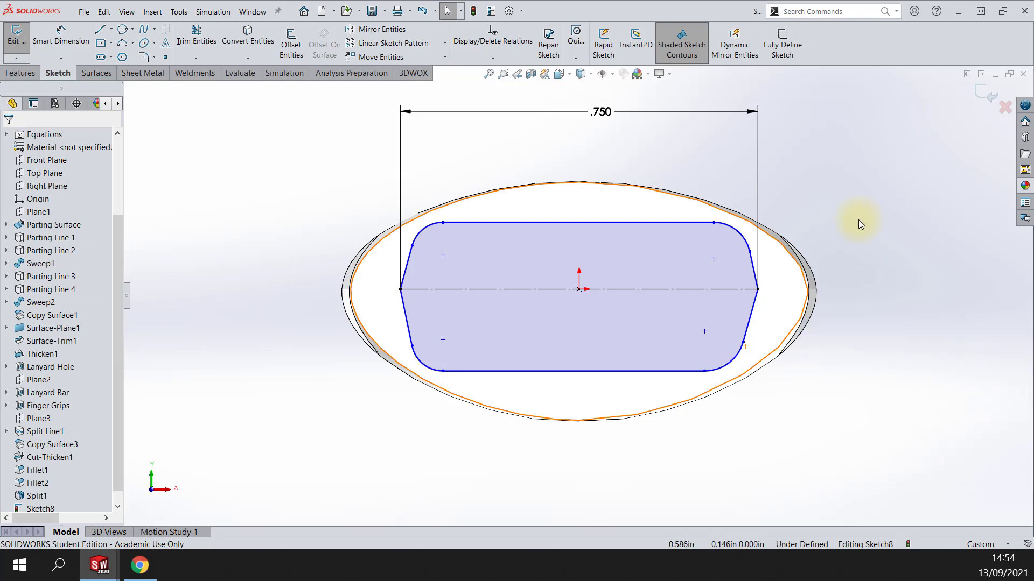
Step: Dimension the angle between the upper-left side line and the horizontal construction line as 88 degrees
{"action": "right_click_drag", "start_coordinate": [858, 219], "coordinate": [857, 172]}
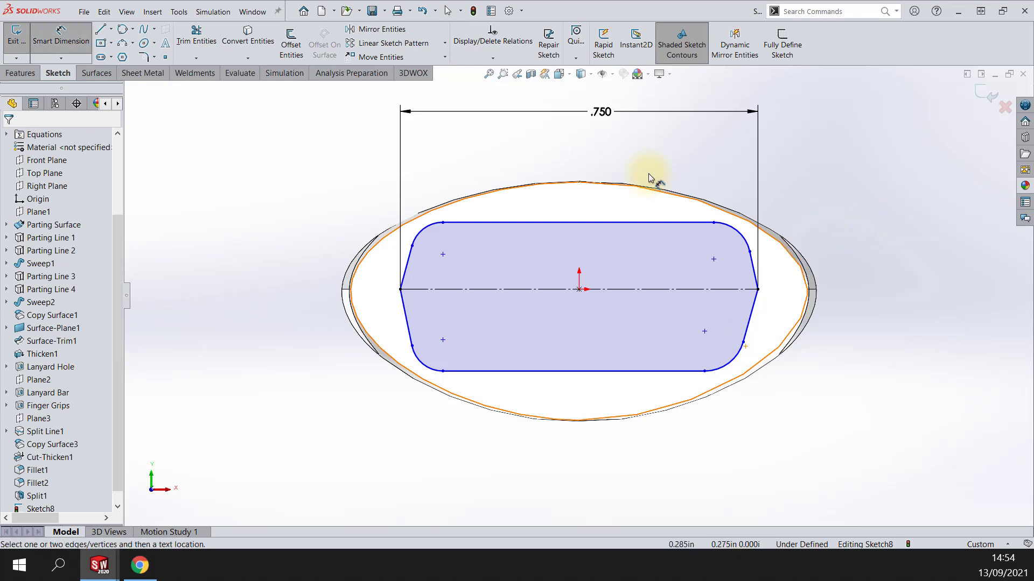
{"action": "left_click", "coordinate": [412, 265]}
{"action": "left_click", "coordinate": [447, 290]}
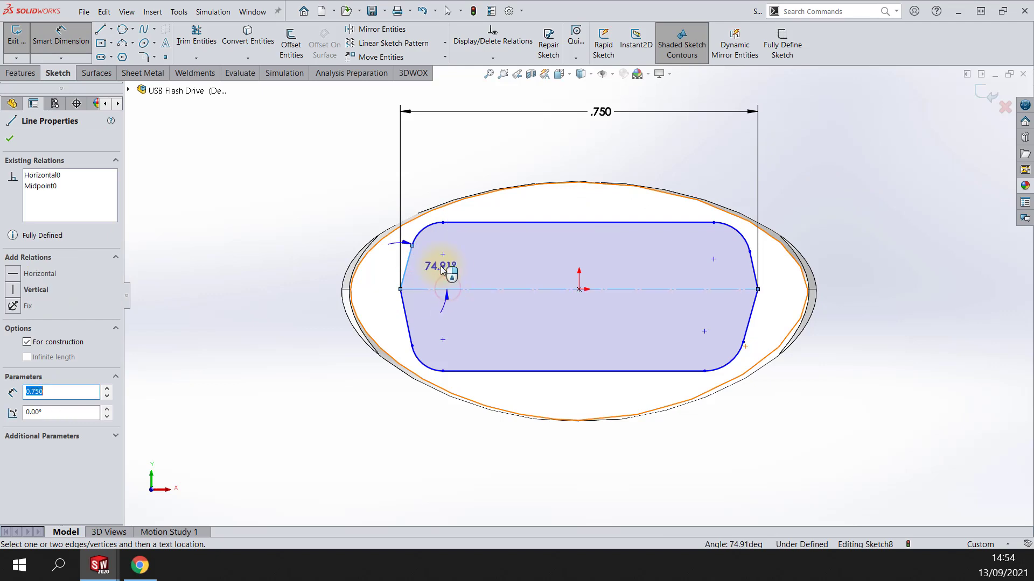
{"action": "left_click", "coordinate": [452, 274]}
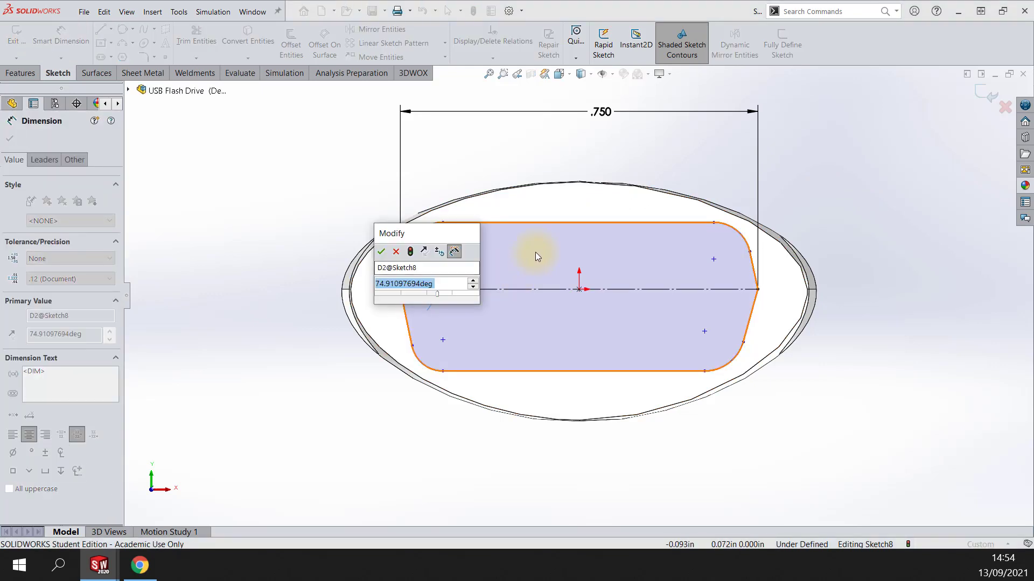
{"action": "type", "text": "`88"}
{"action": "key", "text": "Return"}
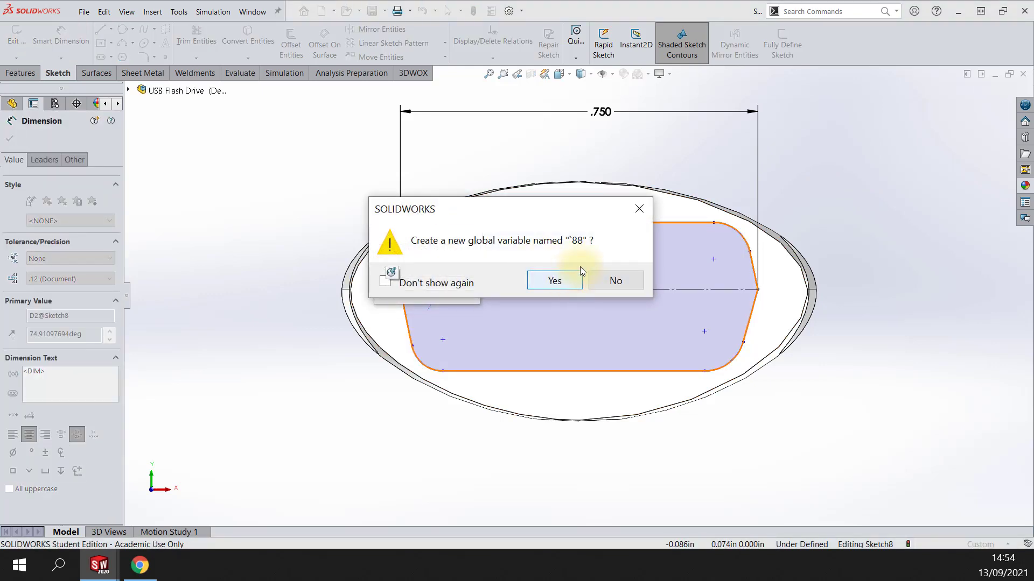
{"action": "left_click", "coordinate": [618, 280]}
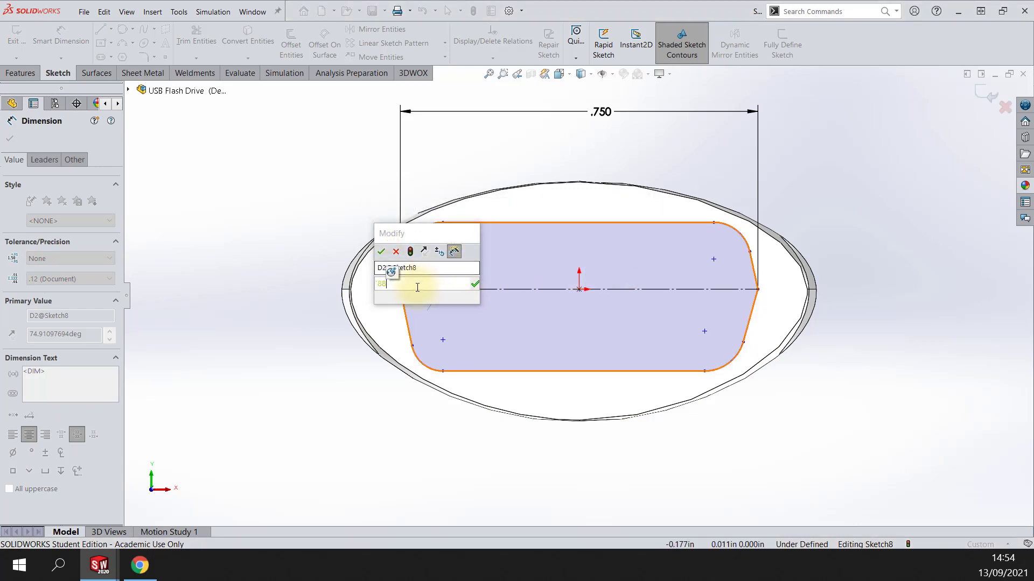
{"action": "key", "text": "Escape"}
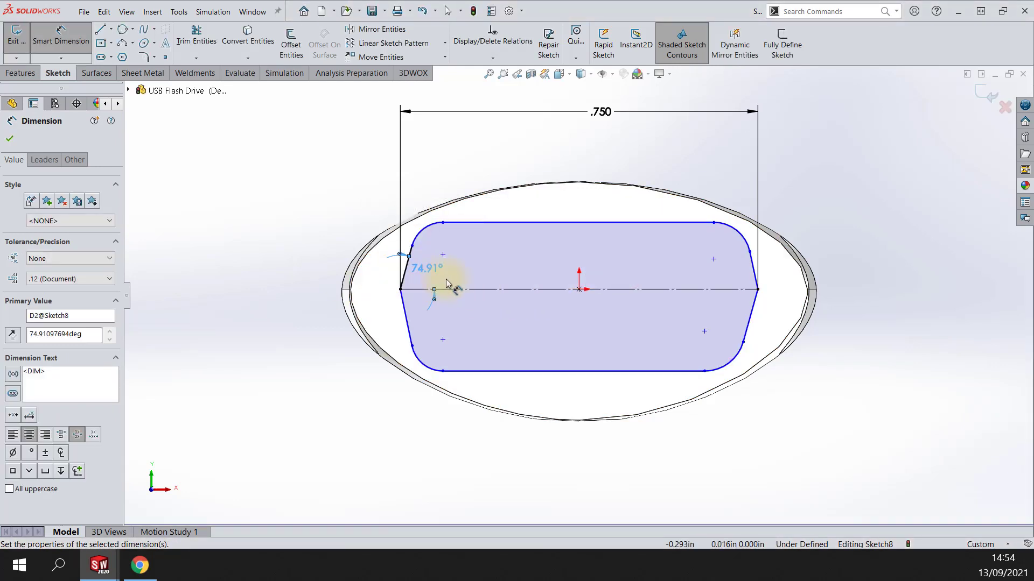
{"action": "double_click", "coordinate": [428, 269]}
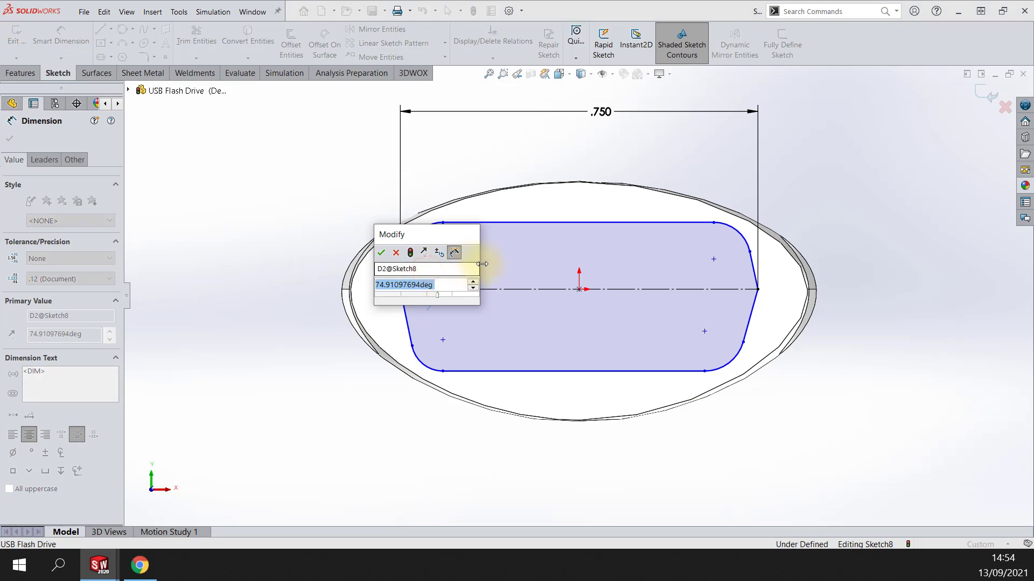
{"action": "type", "text": "88"}
{"action": "key", "text": "Return"}
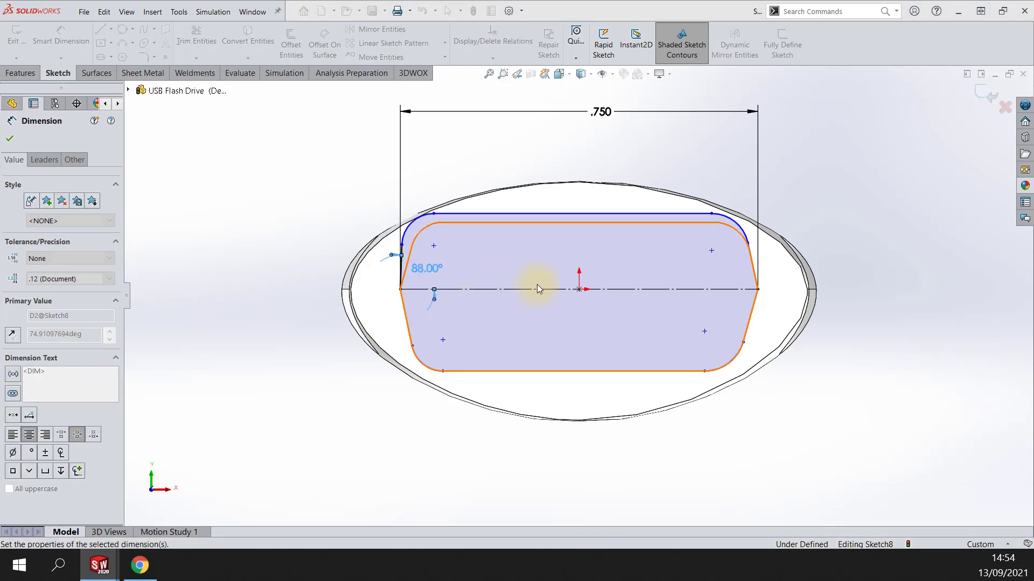
Step: Dimension the angle between the upper-right side line and the construction line as 88 degrees
{"action": "left_click", "coordinate": [753, 264]}
{"action": "left_click", "coordinate": [743, 289]}
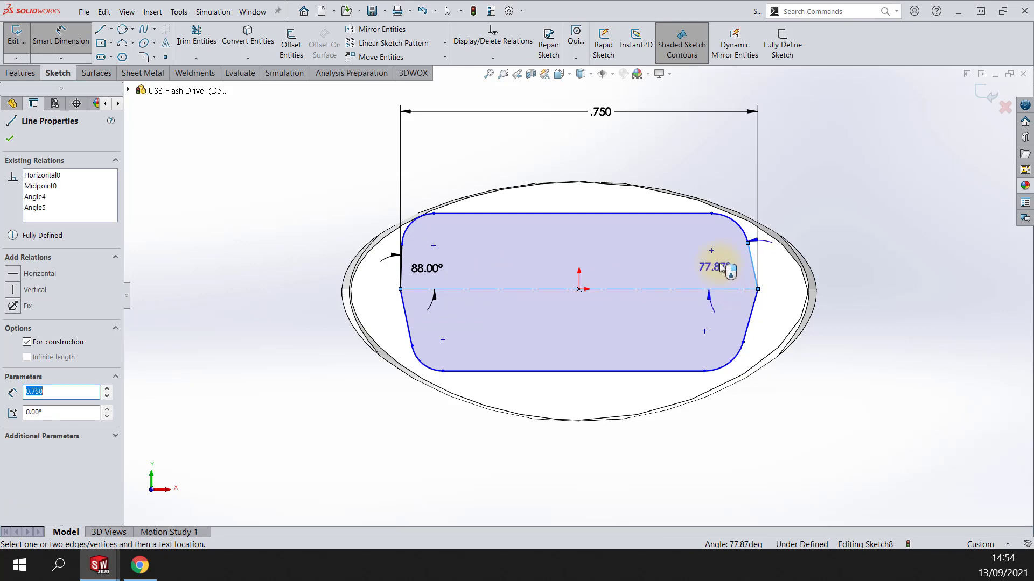
{"action": "left_click", "coordinate": [721, 267]}
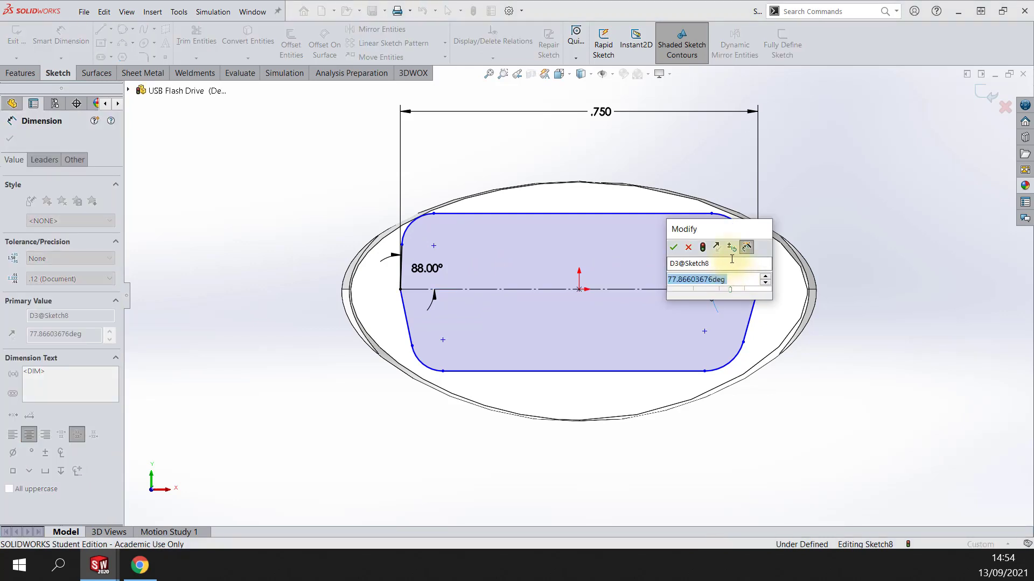
{"action": "type", "text": "88"}
{"action": "key", "text": "Return"}
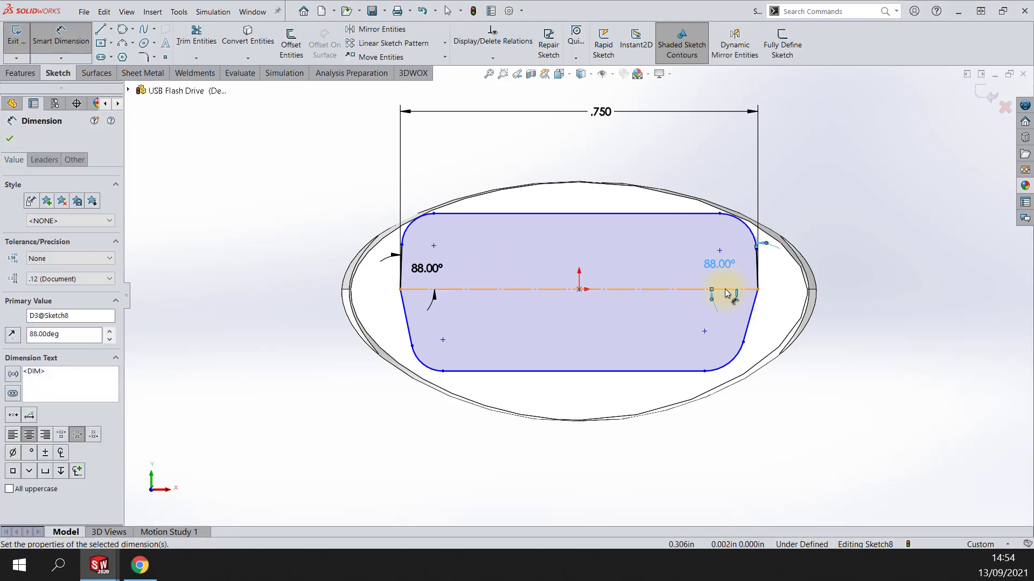
Step: Dimension the angle between the construction line and the lower-right side line as 88 degrees
{"action": "left_click", "coordinate": [727, 291]}
{"action": "left_click", "coordinate": [747, 319]}
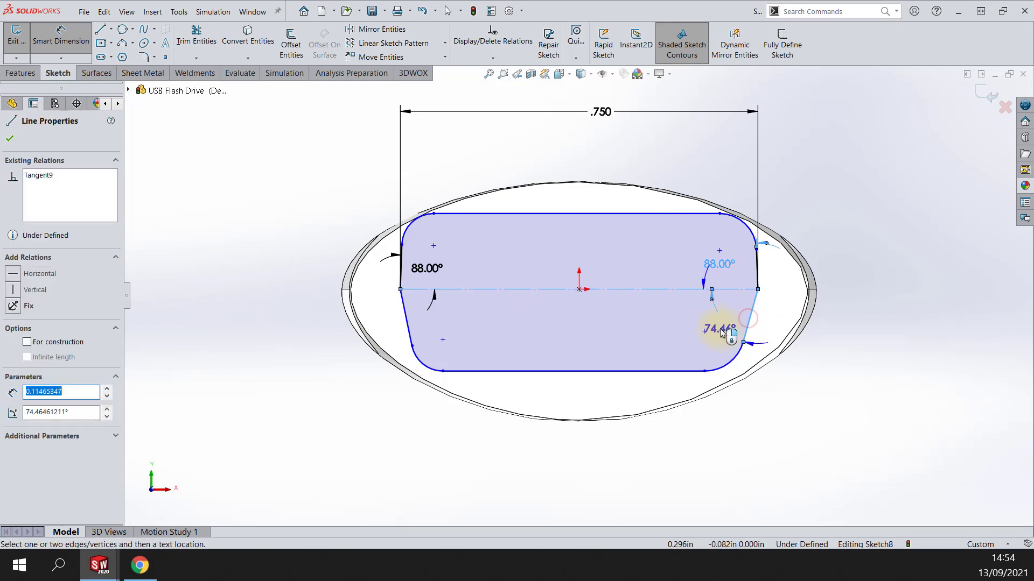
{"action": "left_click", "coordinate": [721, 331]}
{"action": "type", "text": "88"}
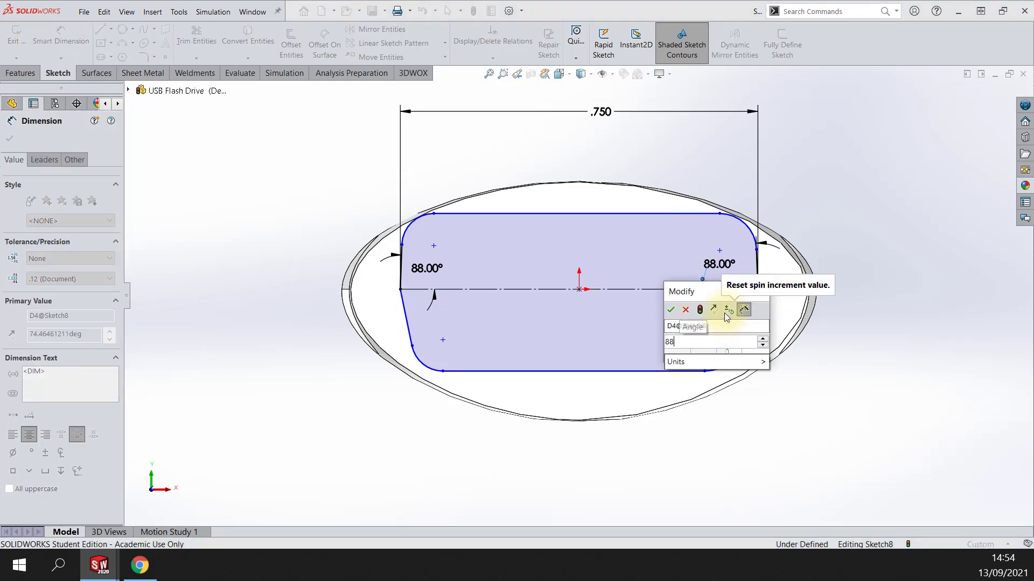
{"action": "key", "text": "Return"}
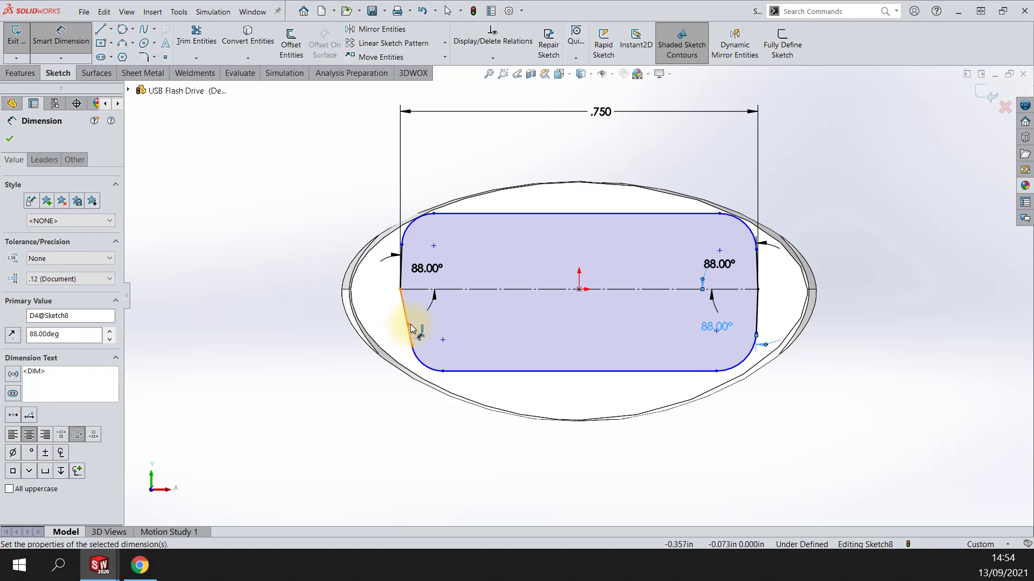
Step: Dimension the angle between the lower-left side line and the construction line as 88 degrees
{"action": "left_click", "coordinate": [411, 329]}
{"action": "left_click", "coordinate": [429, 290]}
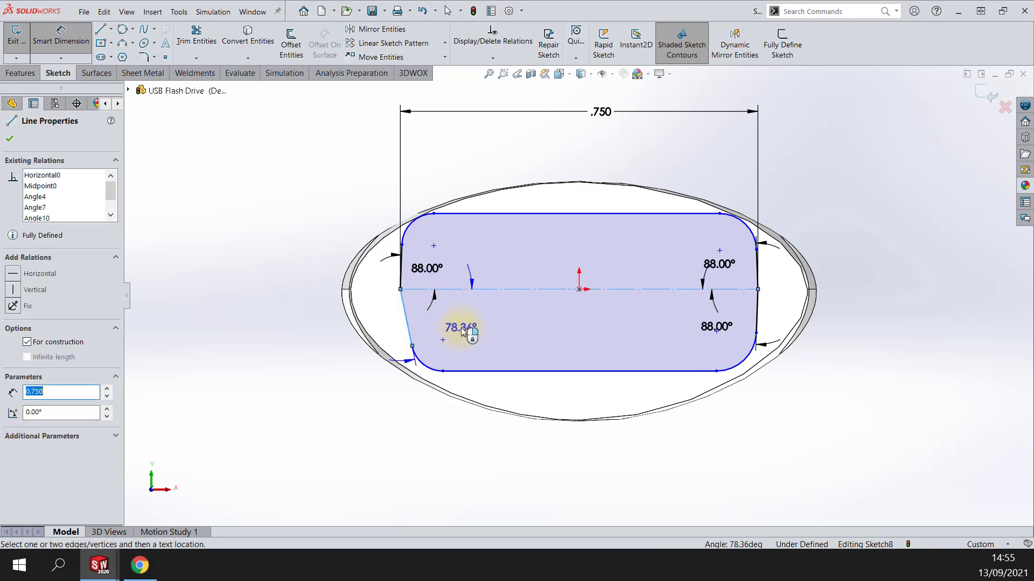
{"action": "left_click", "coordinate": [461, 331]}
{"action": "type", "text": "88"}
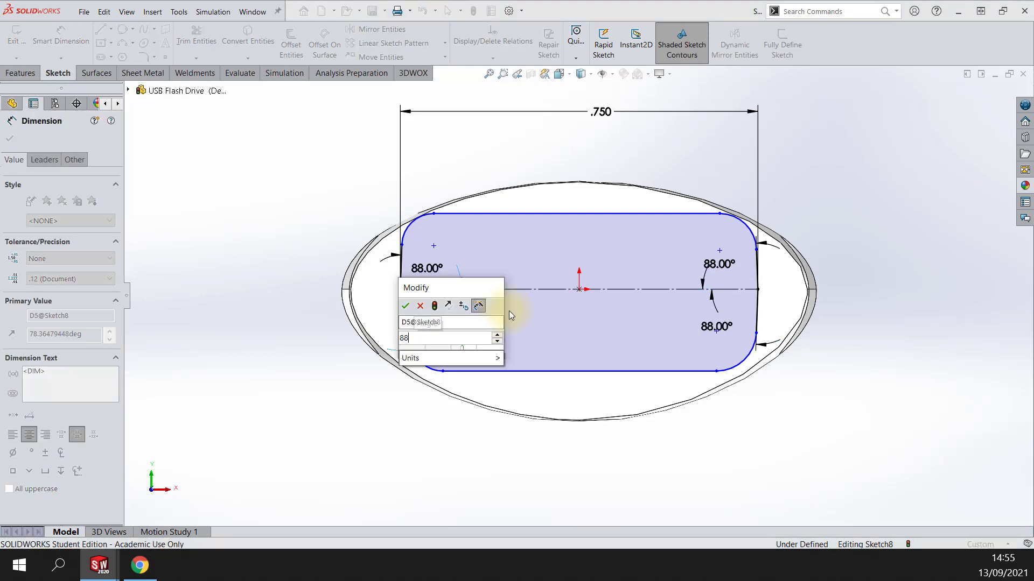
{"action": "key", "text": "Return"}
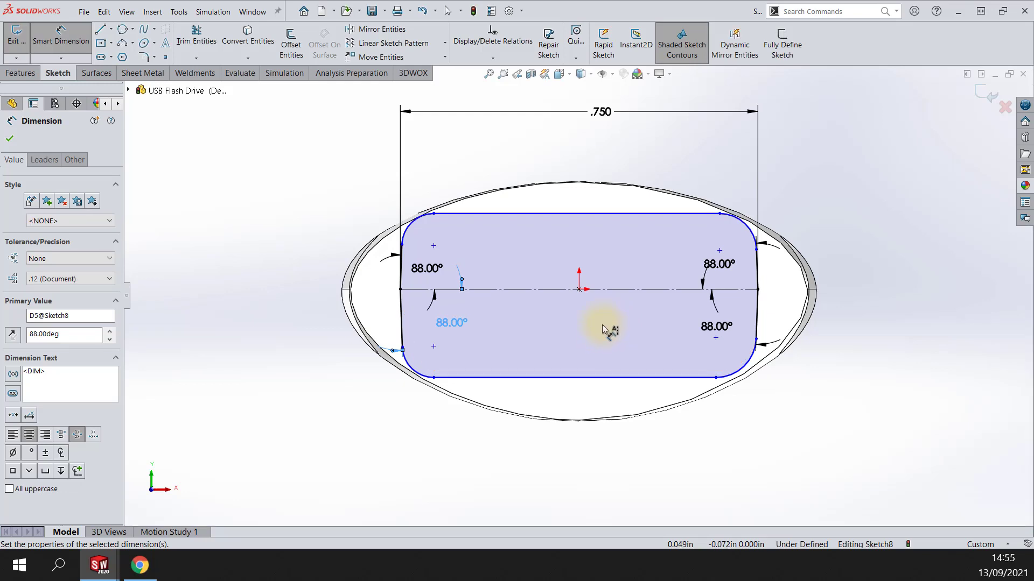
Step: Dimension the distance between the profile's top and bottom horizontal lines as 0.346 in
{"action": "left_click", "coordinate": [607, 214]}
{"action": "left_click", "coordinate": [608, 378]}
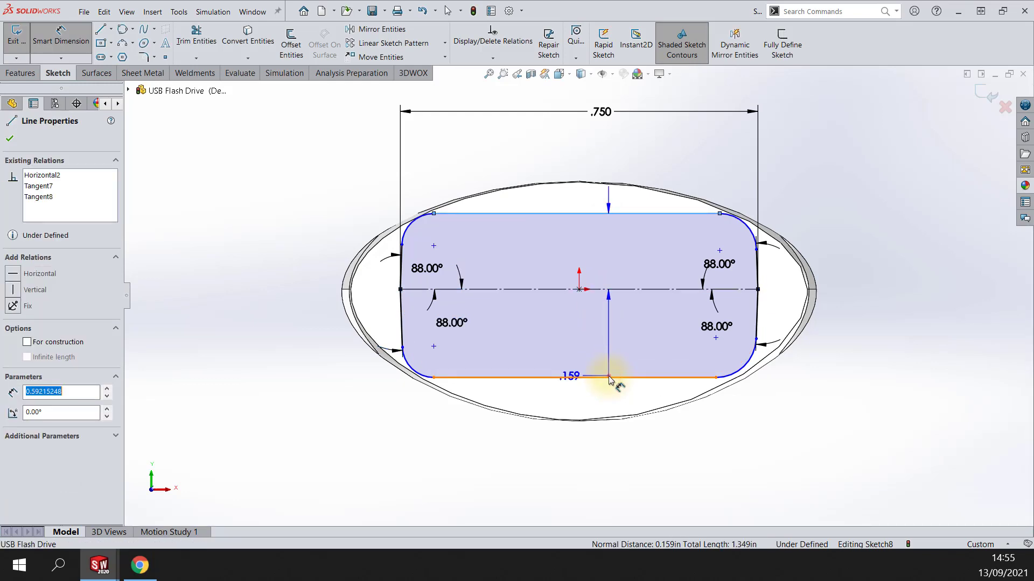
{"action": "left_click", "coordinate": [631, 336]}
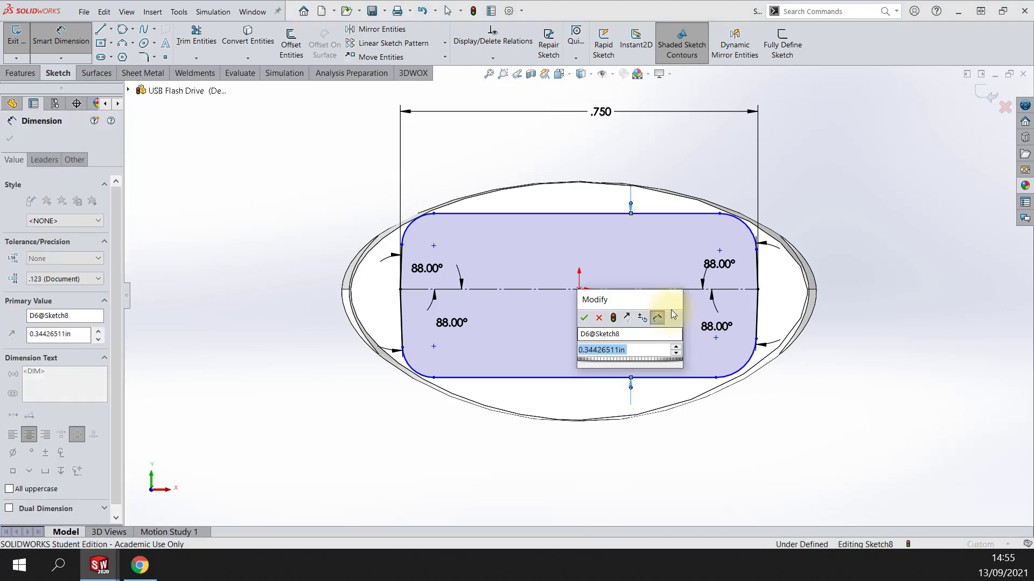
{"action": "type", "text": ".346"}
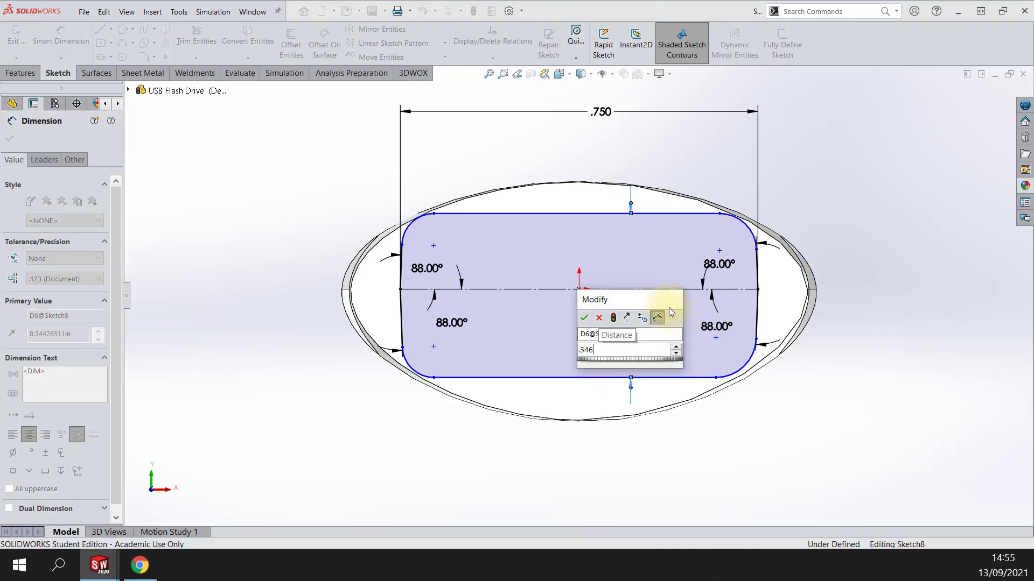
{"action": "key", "text": "Return"}
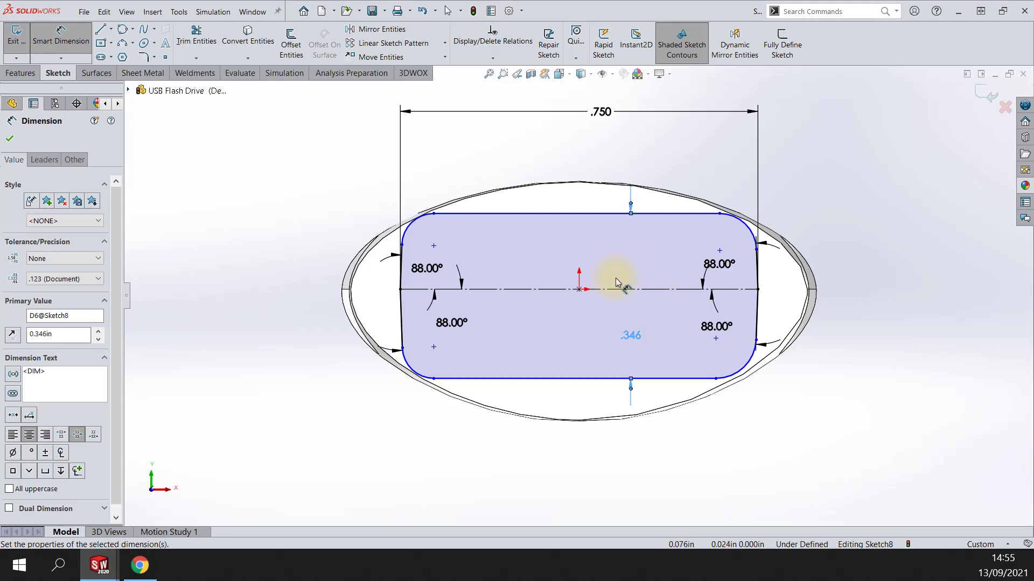
Step: Dimension the distance from the construction line to the profile's top line as 0.159 in
{"action": "left_click", "coordinate": [625, 289]}
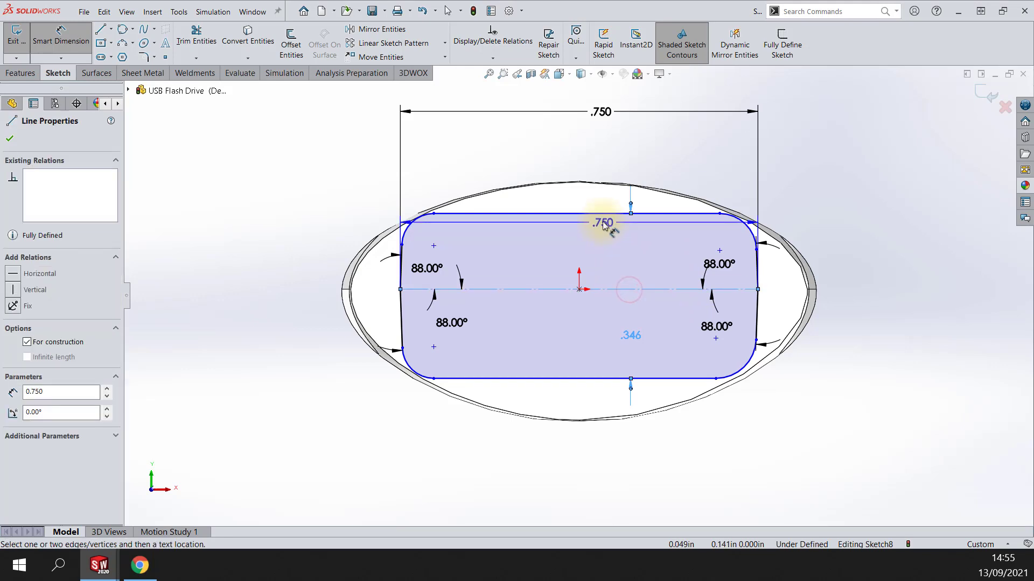
{"action": "left_click", "coordinate": [607, 214]}
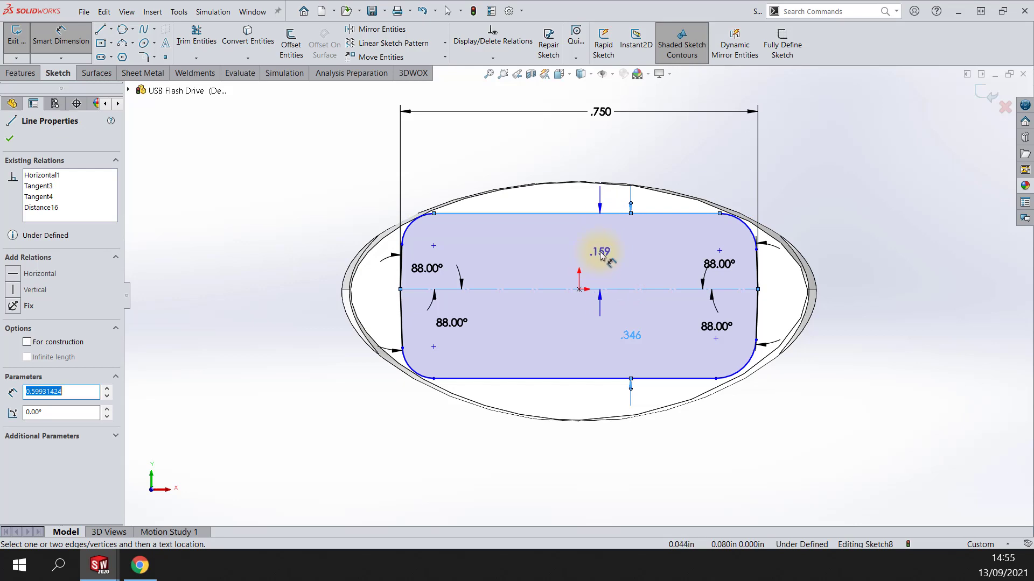
{"action": "left_click", "coordinate": [601, 256]}
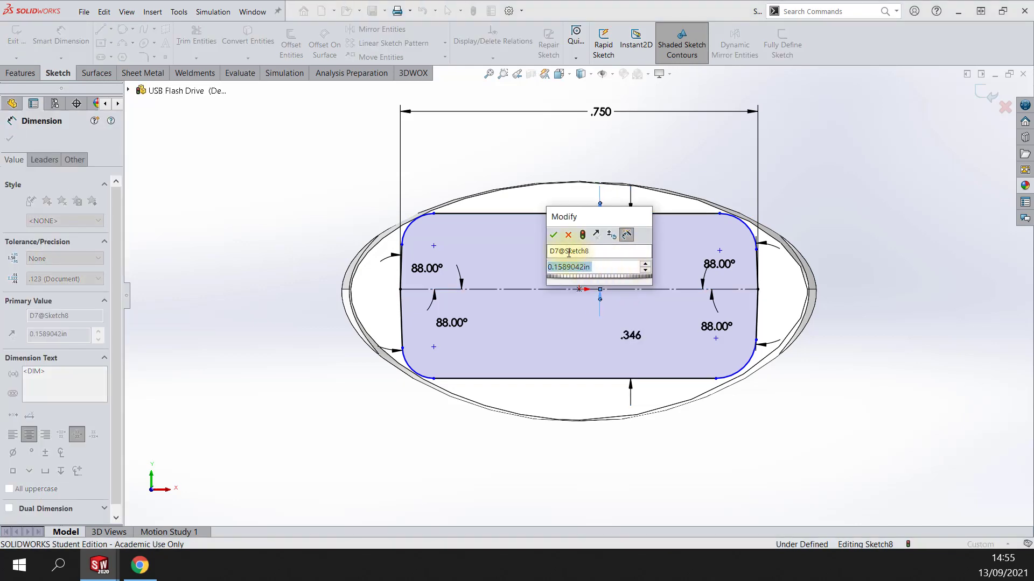
{"action": "type", "text": ".173"}
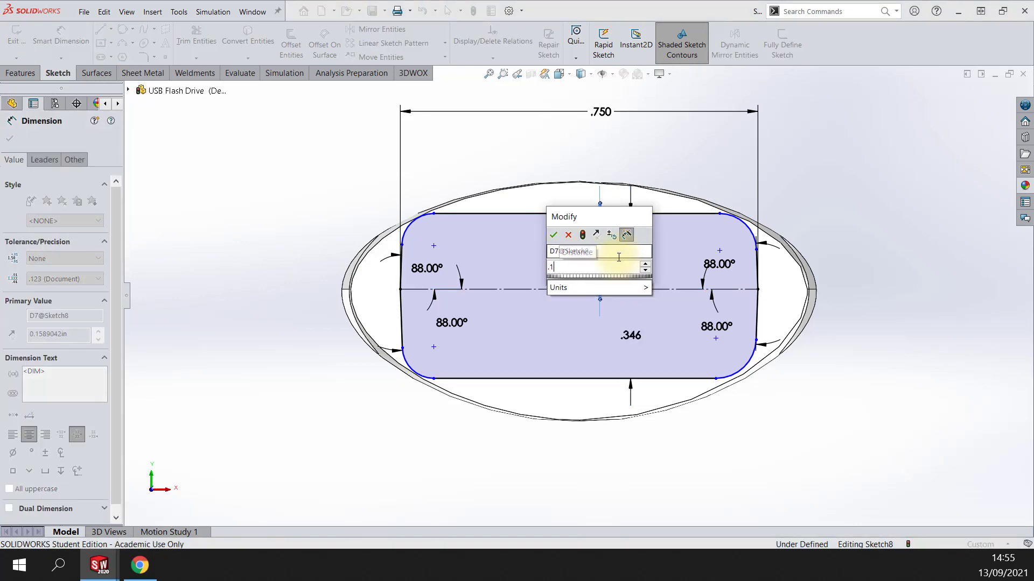
{"action": "key", "text": "Return"}
{"action": "left_click", "coordinate": [694, 159]}
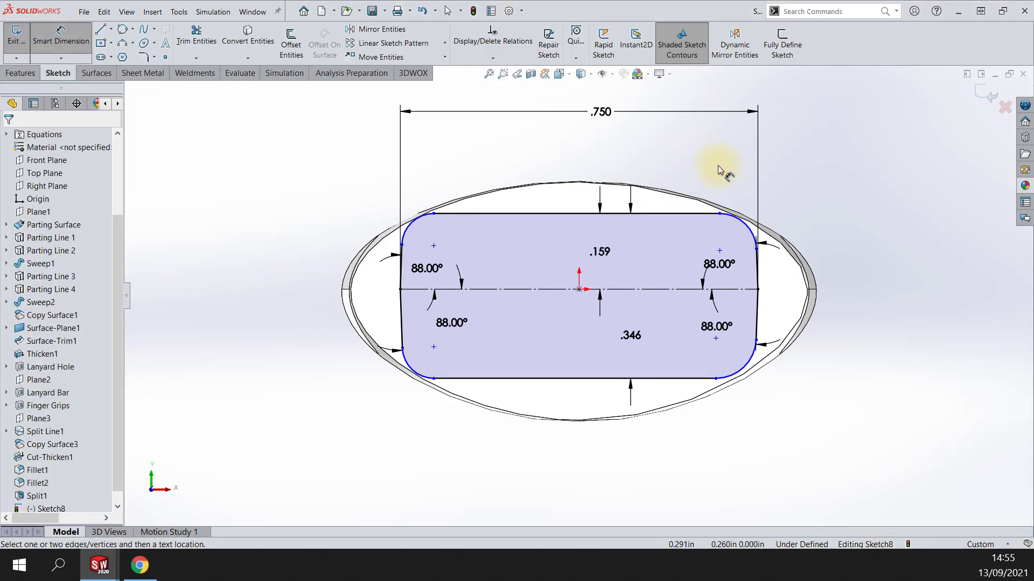
{"action": "key", "text": "Escape"}
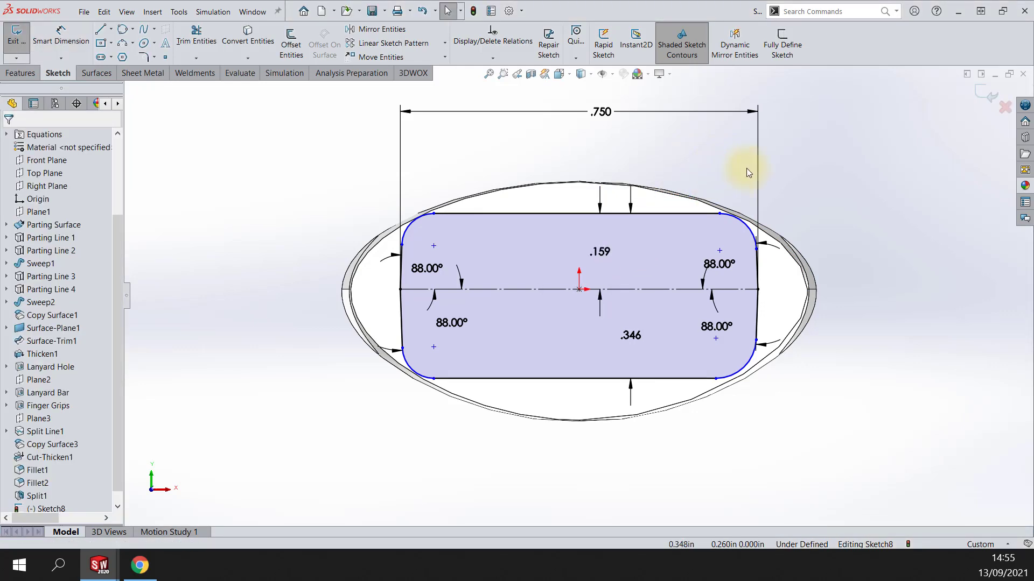
Step: Add an Equal relation between the upper-right, lower-left and lower-right corner arcs
{"action": "left_click", "coordinate": [748, 228]}
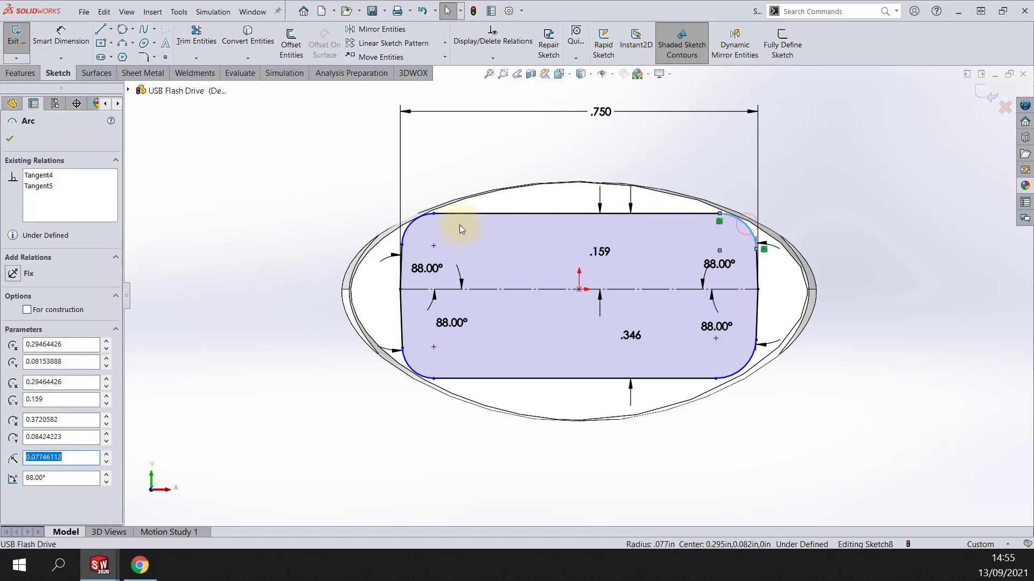
{"action": "left_click", "coordinate": [424, 381], "text": "ctrl"}
{"action": "left_click", "coordinate": [744, 365], "text": "ctrl"}
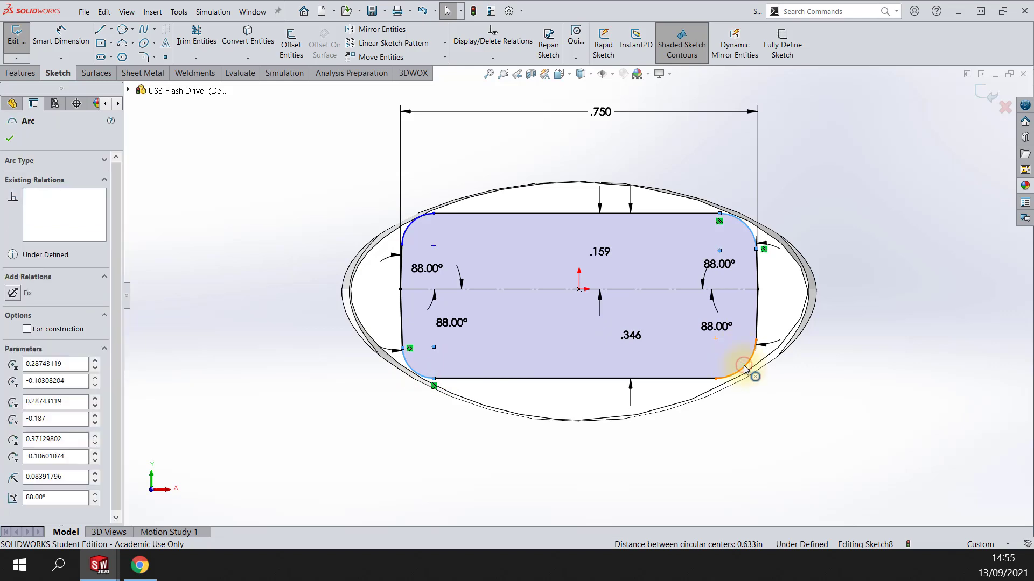
{"action": "left_click", "coordinate": [808, 319]}
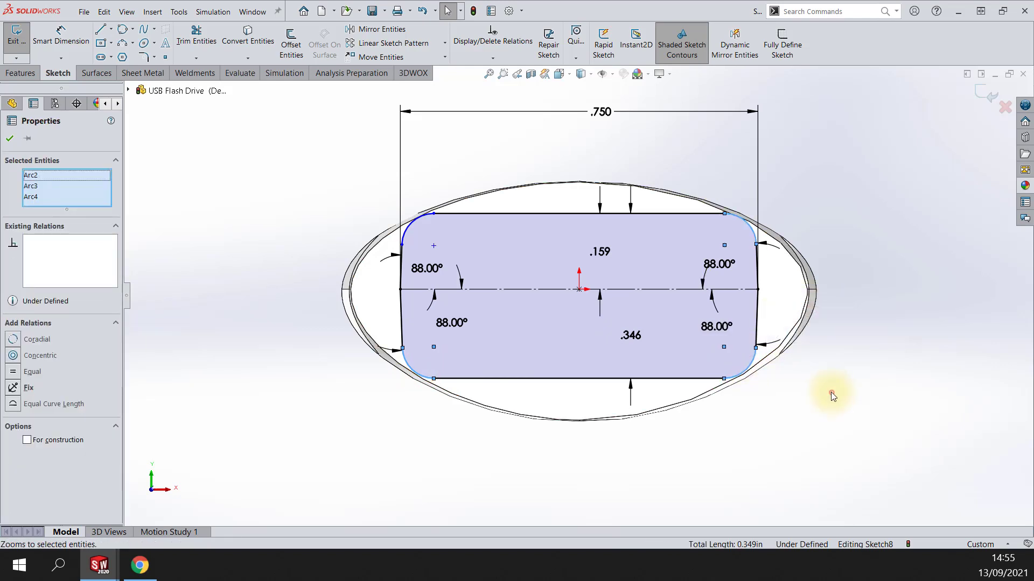
{"action": "left_click", "coordinate": [831, 392]}
Step: Dimension the radius of the profile's upper-right corner arc as 0.094 in
{"action": "right_click_drag", "start_coordinate": [863, 208], "coordinate": [868, 156]}
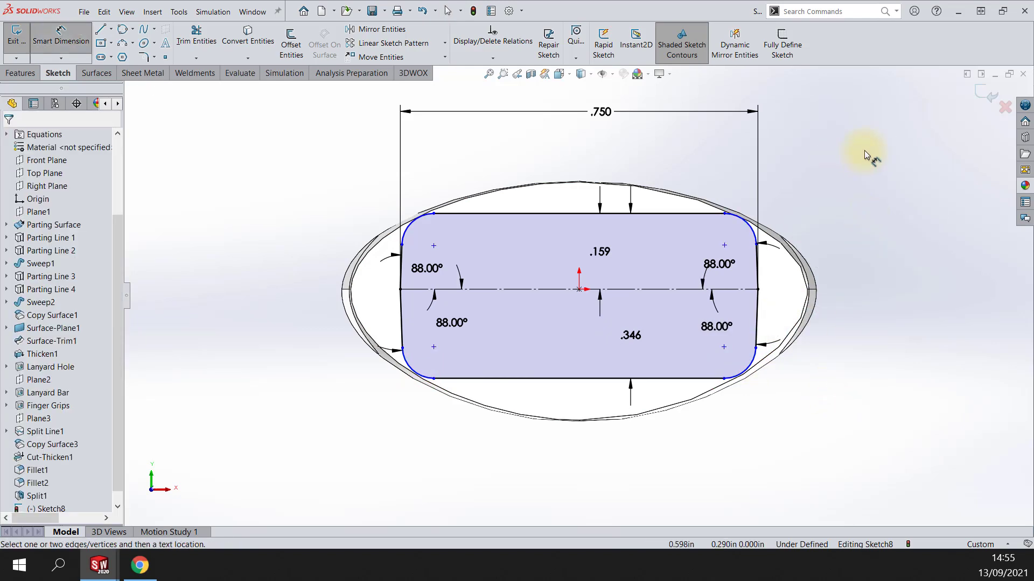
{"action": "left_click", "coordinate": [753, 234]}
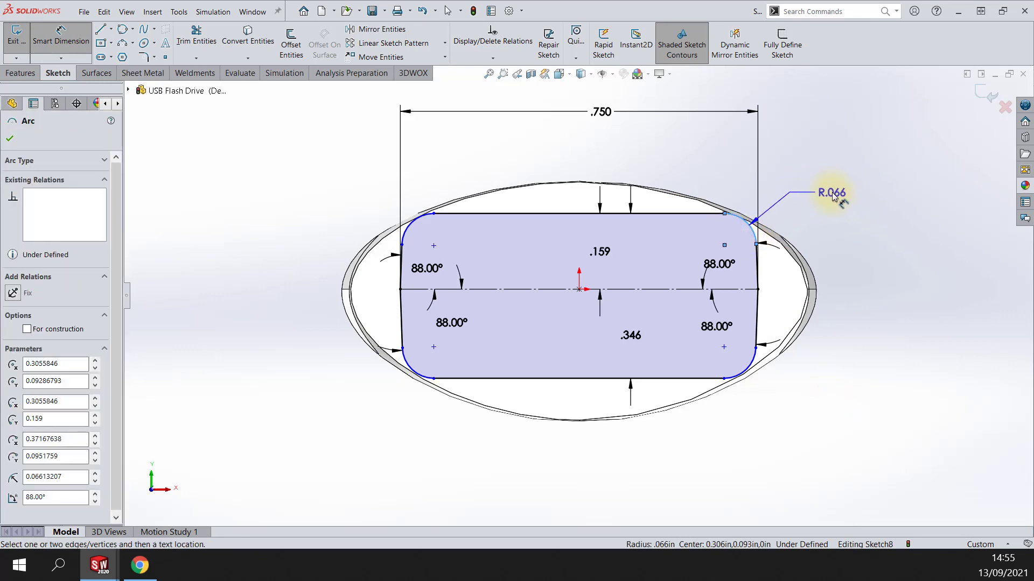
{"action": "left_click", "coordinate": [777, 202]}
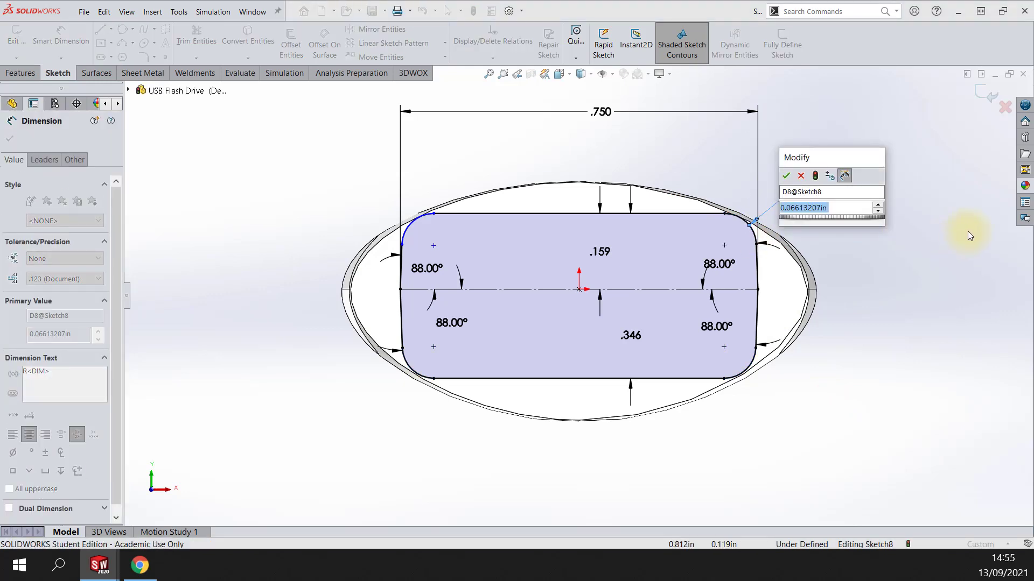
{"action": "type", "text": ".0"}
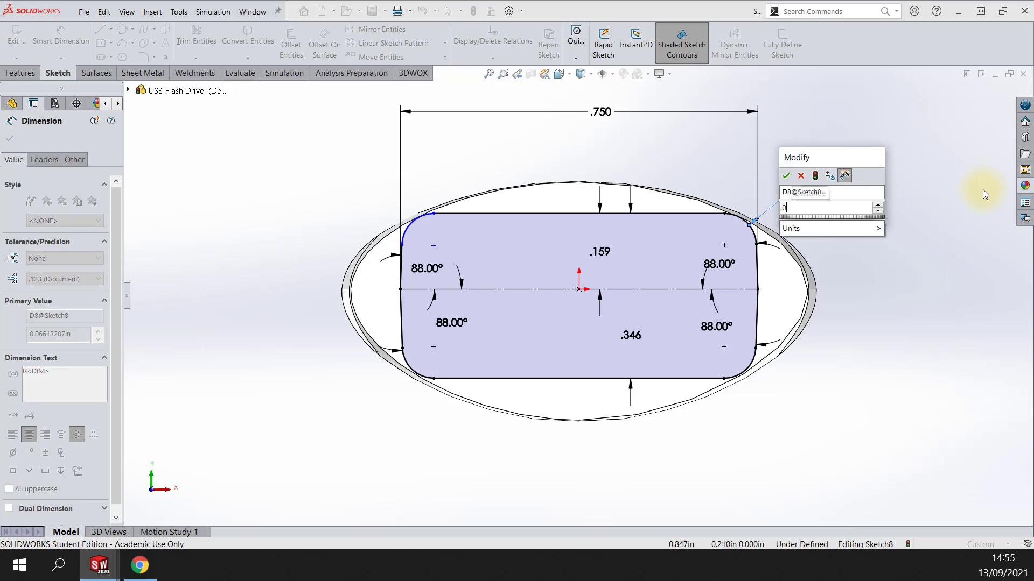
{"action": "type", "text": "94"}
{"action": "key", "text": "Return"}
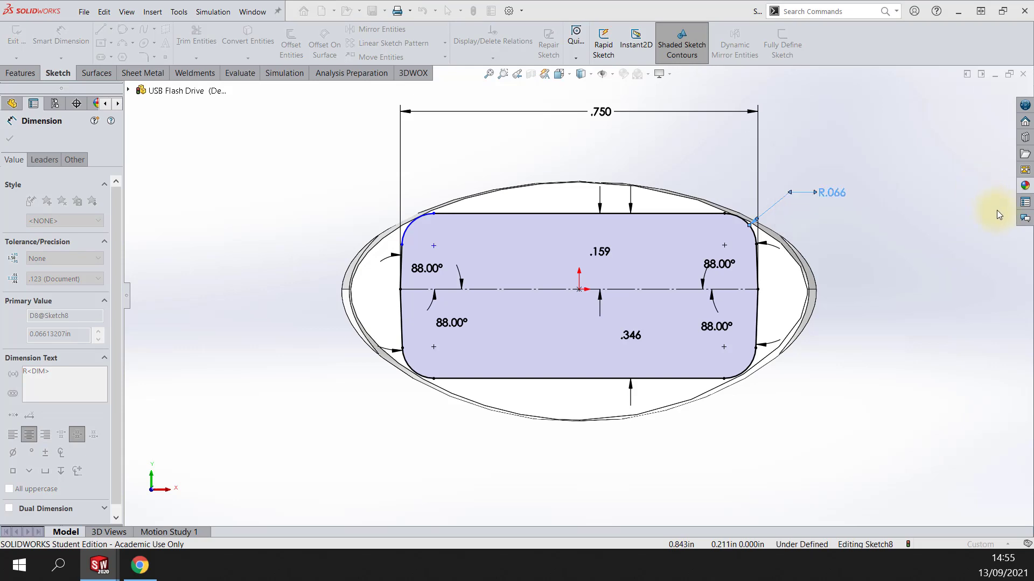
Step: Add an Equal relation between the profile's lower-left and upper-left corner arcs
{"action": "left_click", "coordinate": [902, 215]}
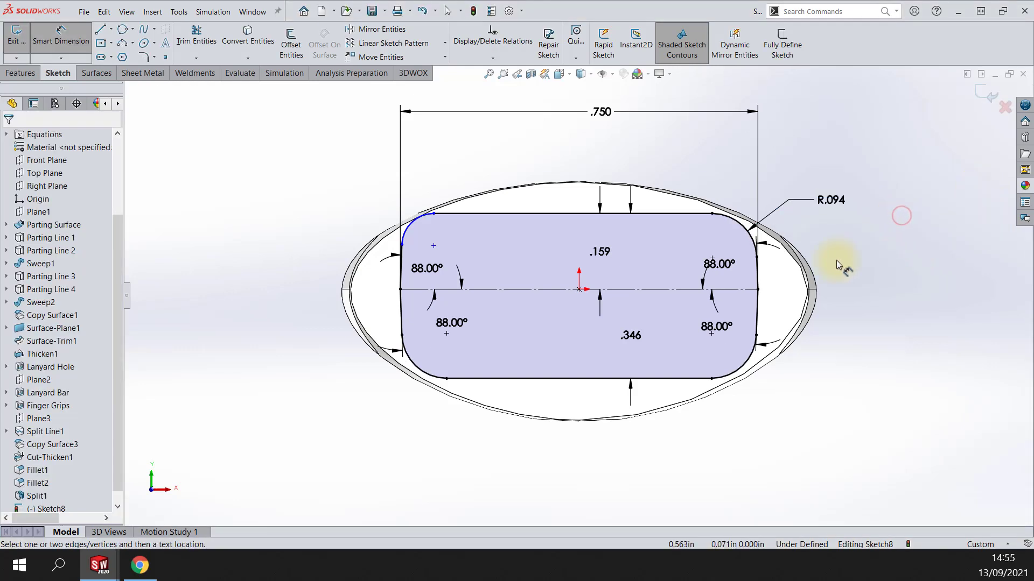
{"action": "key", "text": "Escape"}
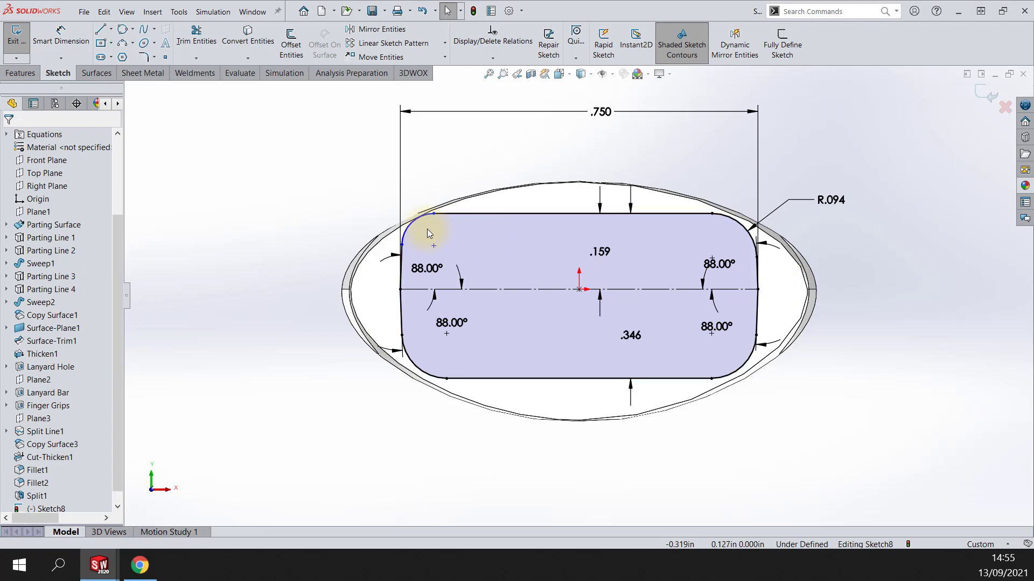
{"action": "left_click", "coordinate": [416, 368]}
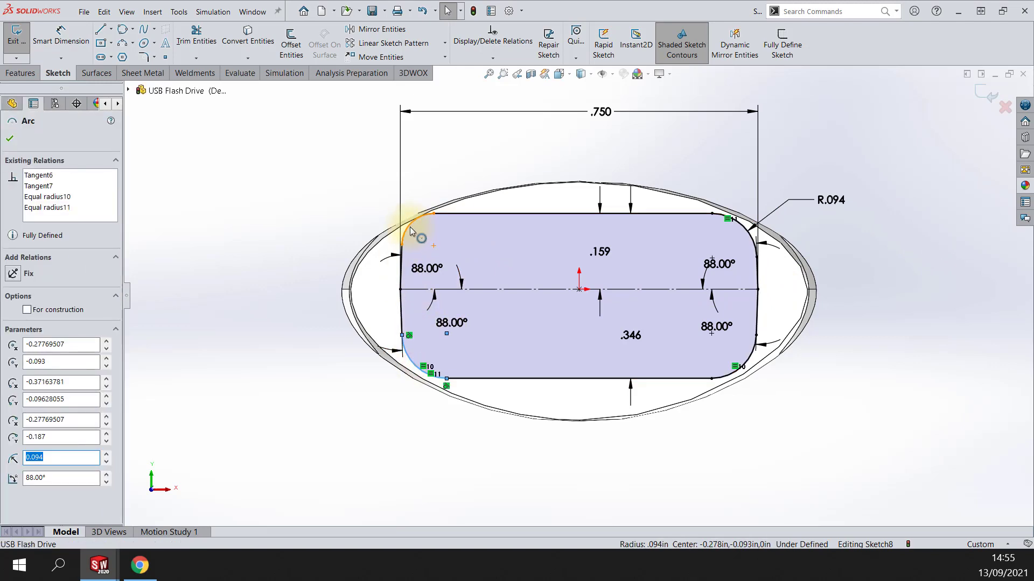
{"action": "left_click", "coordinate": [409, 227], "text": "ctrl"}
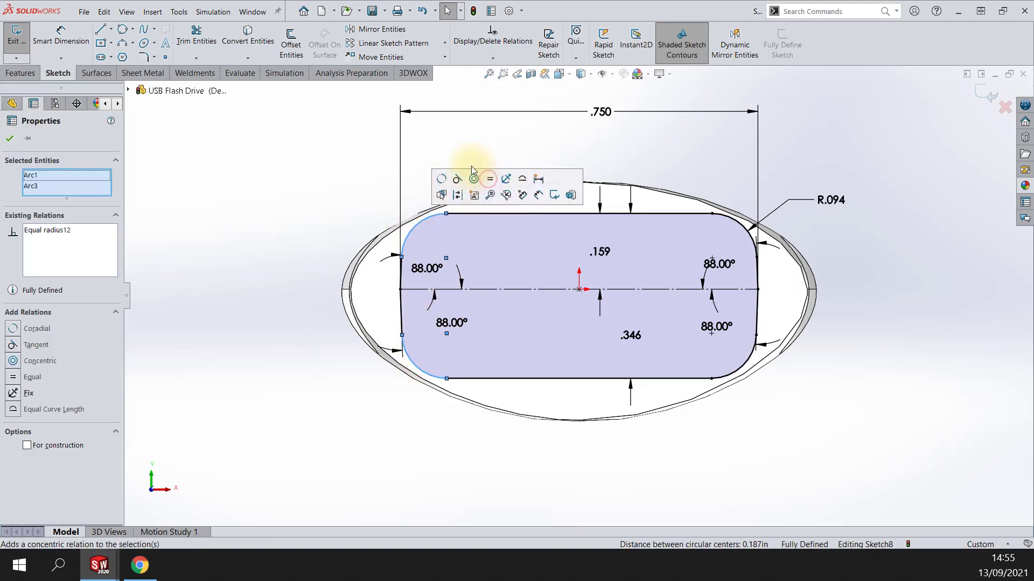
{"action": "left_click", "coordinate": [463, 143]}
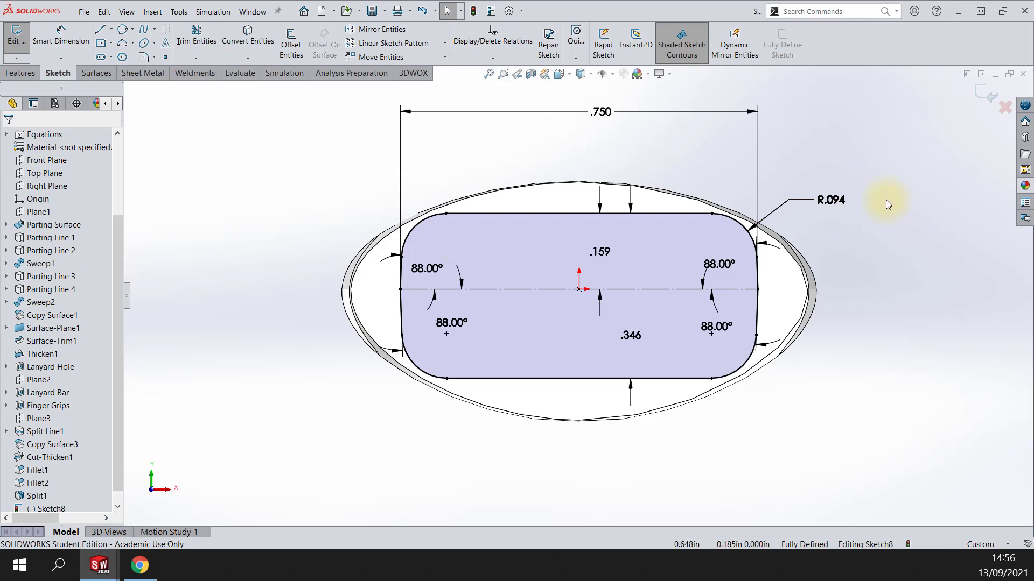
Step: Extrude the rounded profile 0.15 in as a blind boss merged with the flash drive body
{"action": "key", "text": "ctrl+7"}
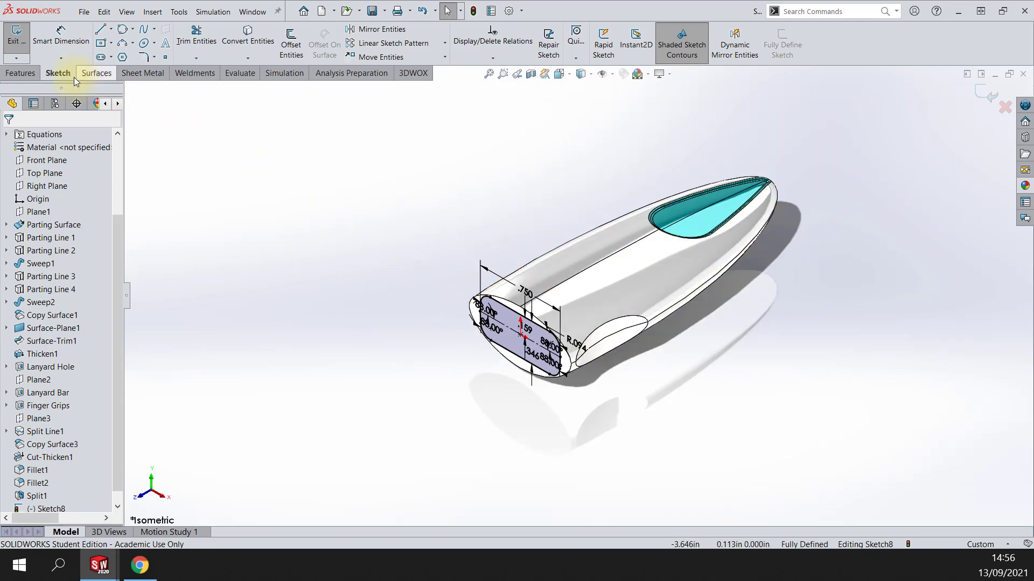
{"action": "left_click", "coordinate": [22, 74]}
{"action": "left_click", "coordinate": [24, 55]}
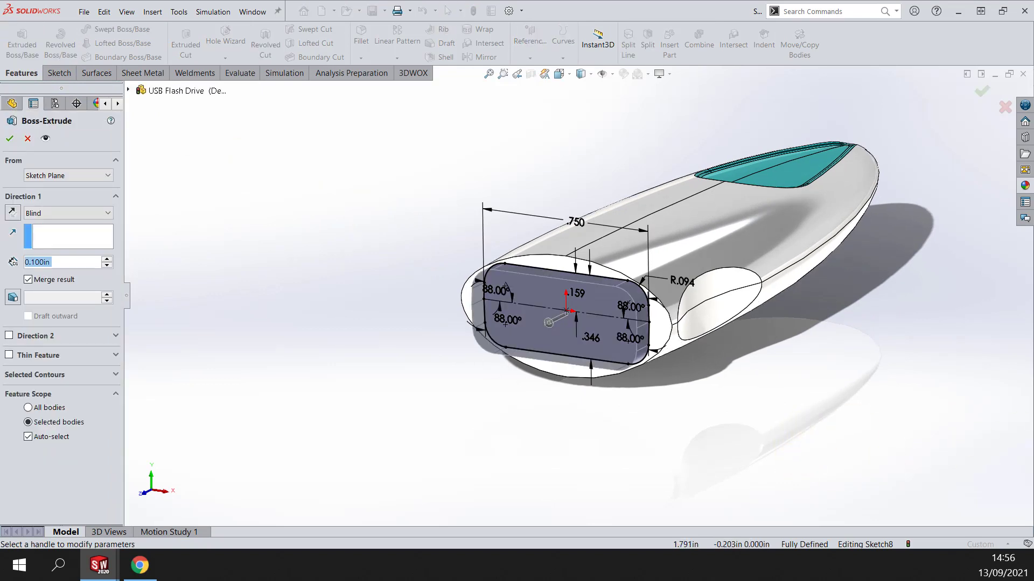
{"action": "type", "text": "."}
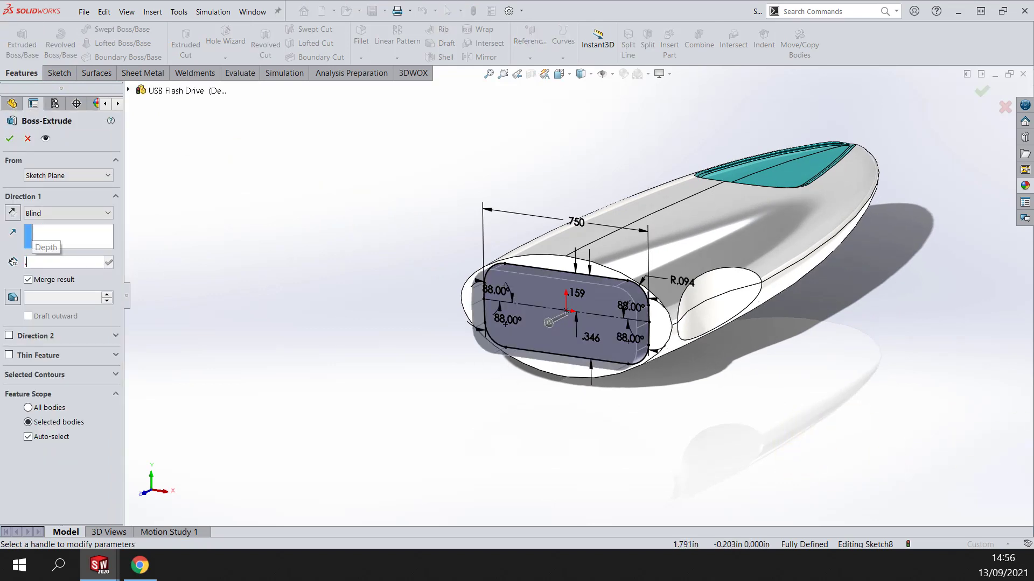
{"action": "type", "text": "15"}
{"action": "key", "text": "Return"}
{"action": "key", "text": "Return"}
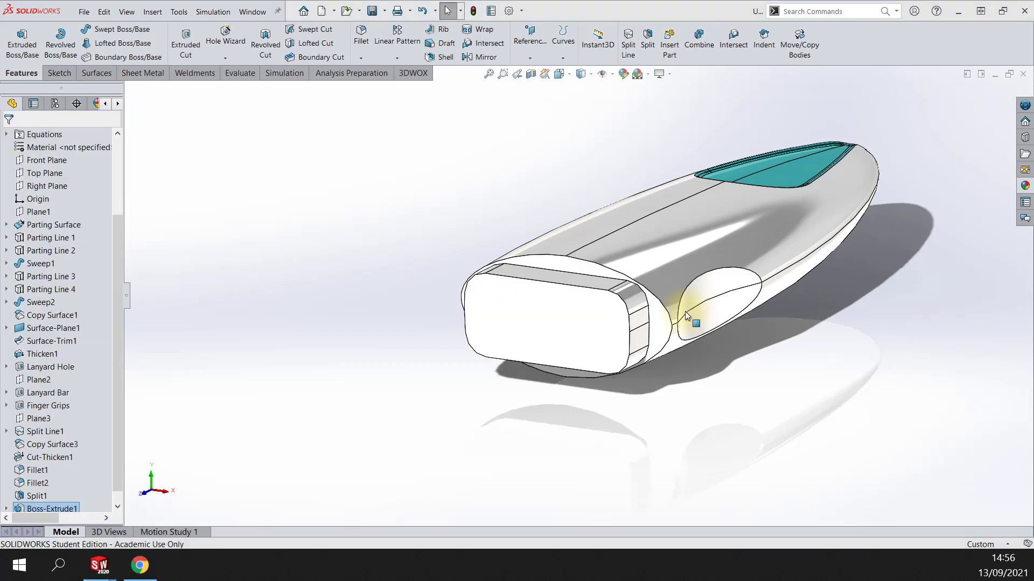
{"action": "left_click", "coordinate": [452, 200]}
{"action": "key", "text": "ctrl+7"}
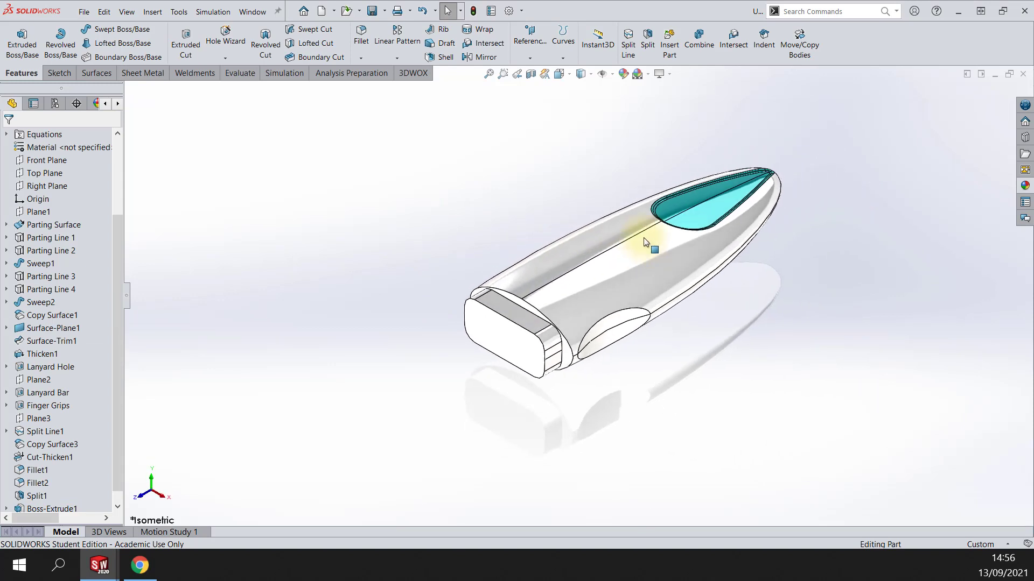
{"action": "left_click", "coordinate": [488, 184]}
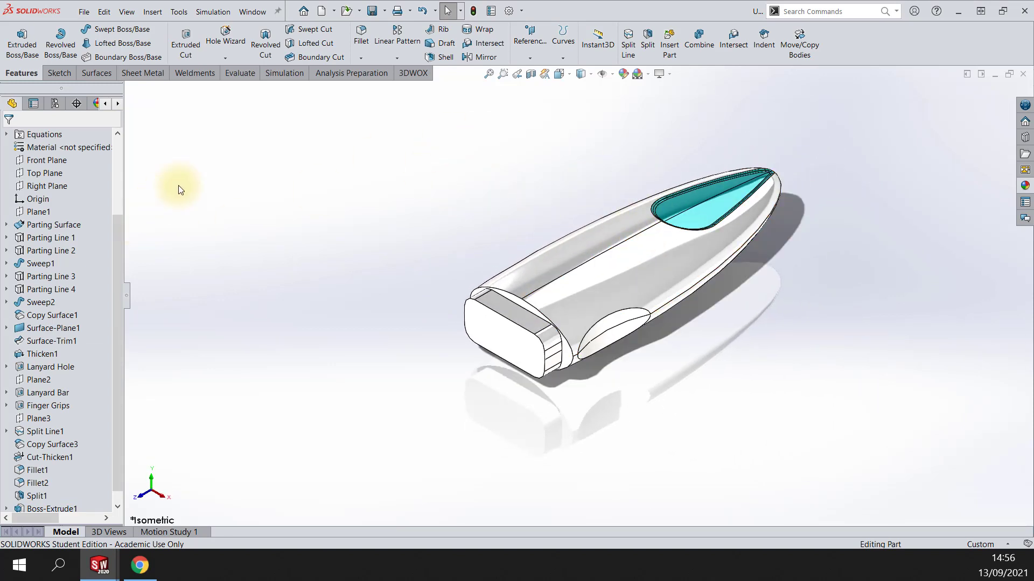
Step: Show the hidden cap body Split1[1] from the solid bodies
{"action": "left_click_drag", "start_coordinate": [115, 229], "coordinate": [144, 112]}
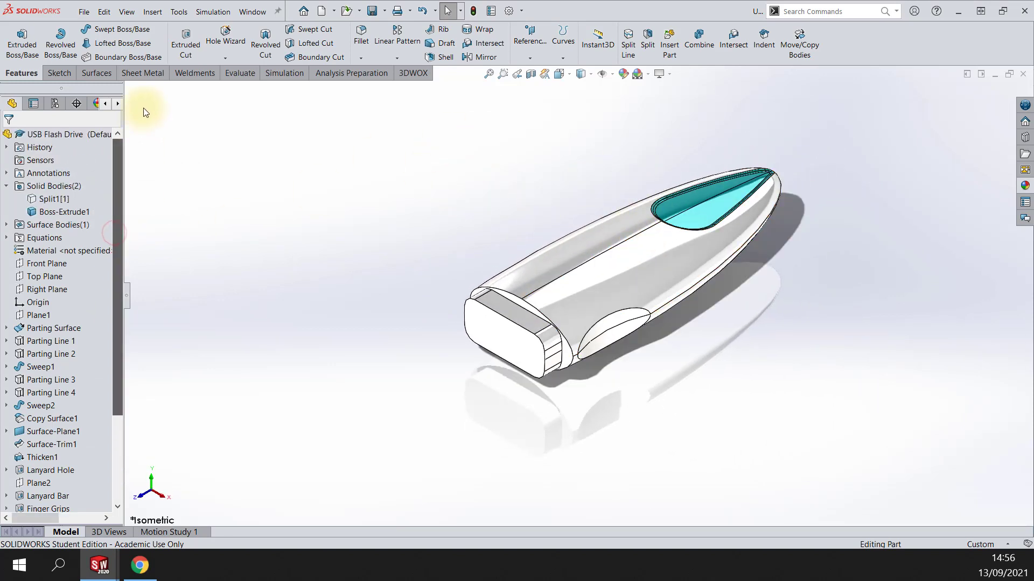
{"action": "right_click", "coordinate": [56, 199]}
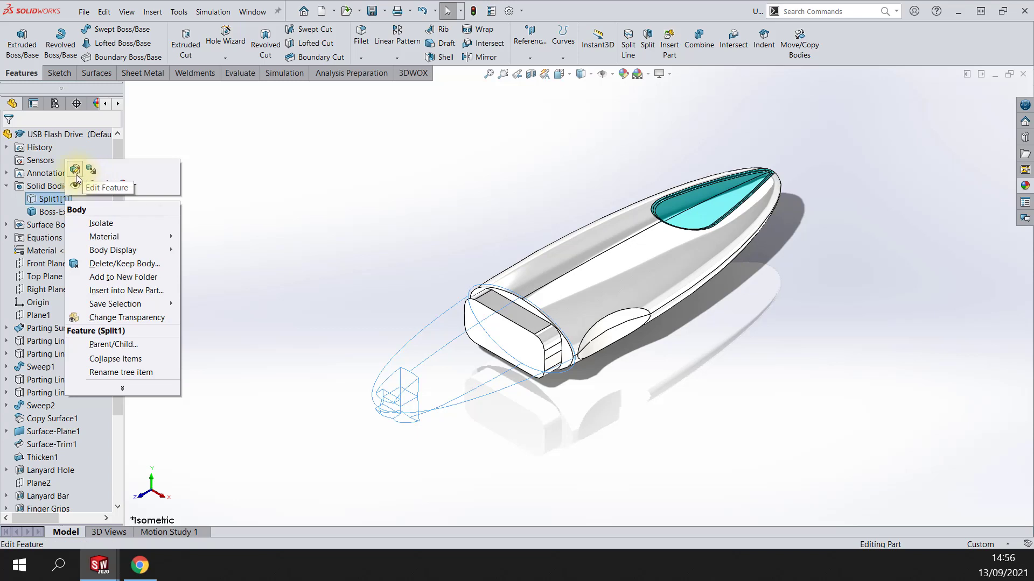
{"action": "left_click", "coordinate": [76, 183]}
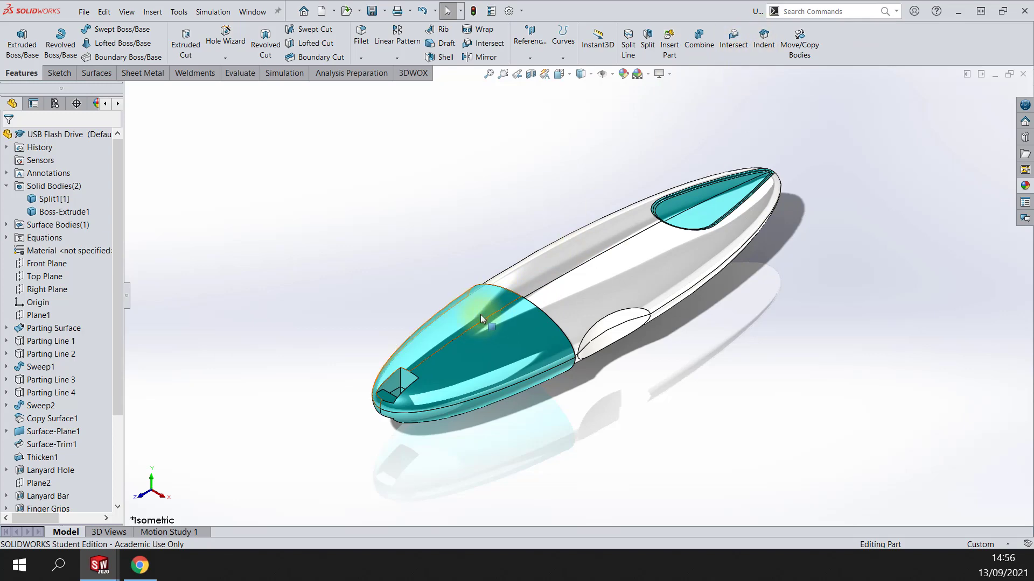
Step: Hide the main body temporarily to examine the cap's flat mating face, and restore the main body's visibility
{"action": "left_click", "coordinate": [611, 260]}
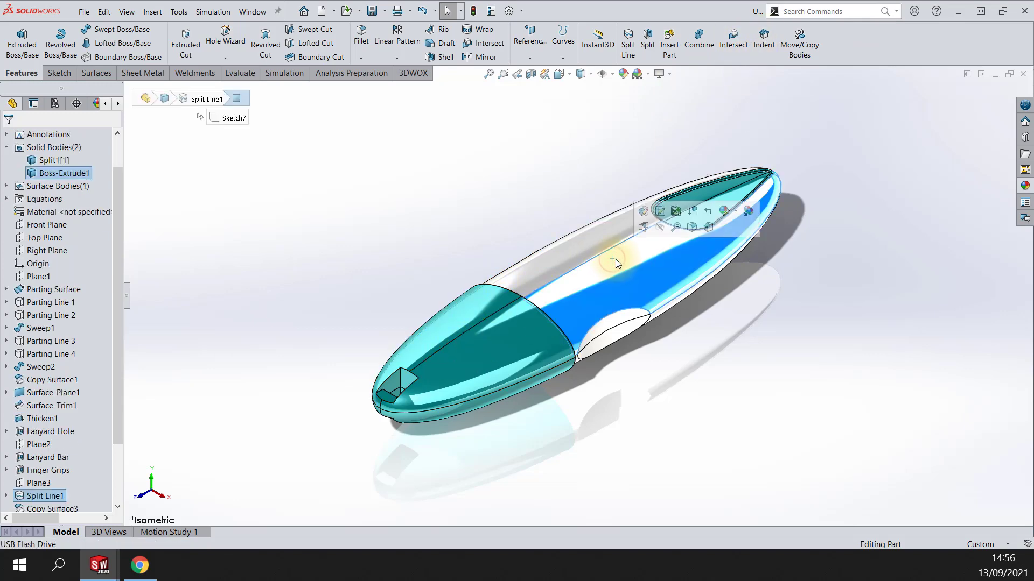
{"action": "right_click", "coordinate": [618, 259]}
{"action": "left_click", "coordinate": [644, 248]}
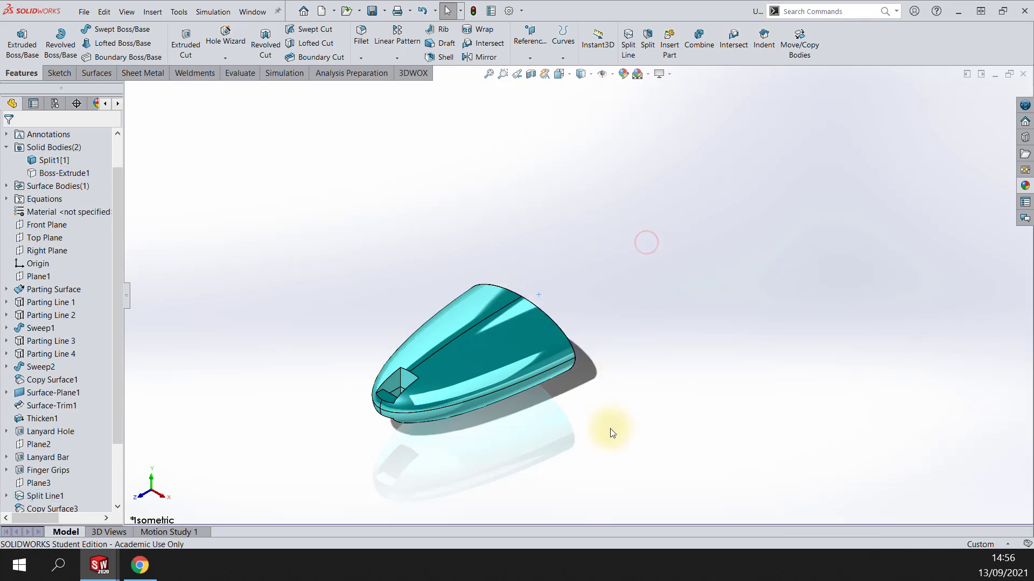
{"action": "middle_click_drag", "start_coordinate": [610, 429], "coordinate": [513, 388]}
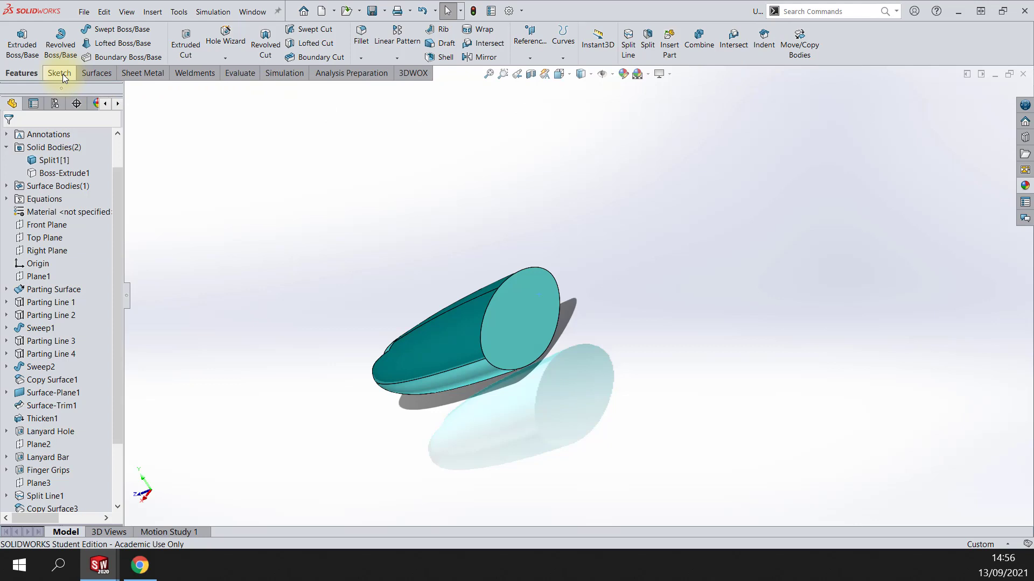
{"action": "right_click", "coordinate": [60, 172]}
{"action": "left_click", "coordinate": [69, 159]}
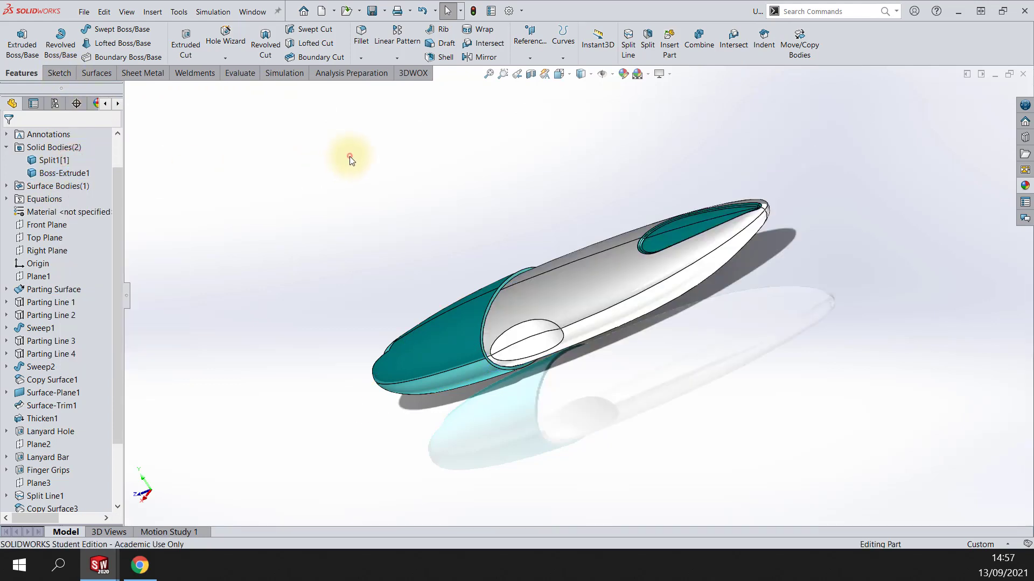
{"action": "middle_click_drag", "start_coordinate": [561, 167], "coordinate": [625, 162]}
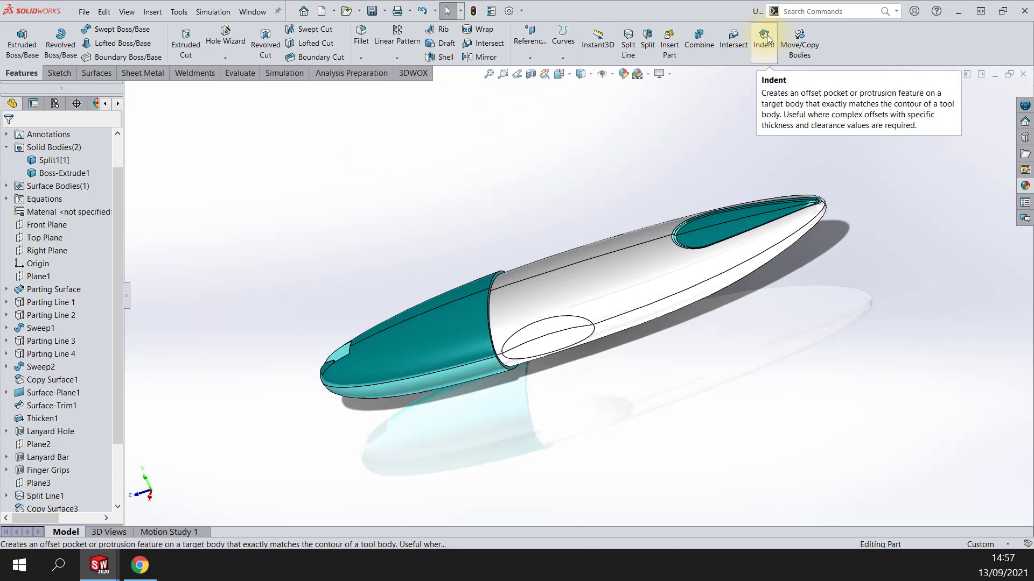
{"action": "middle_click_drag", "start_coordinate": [651, 157], "coordinate": [700, 143]}
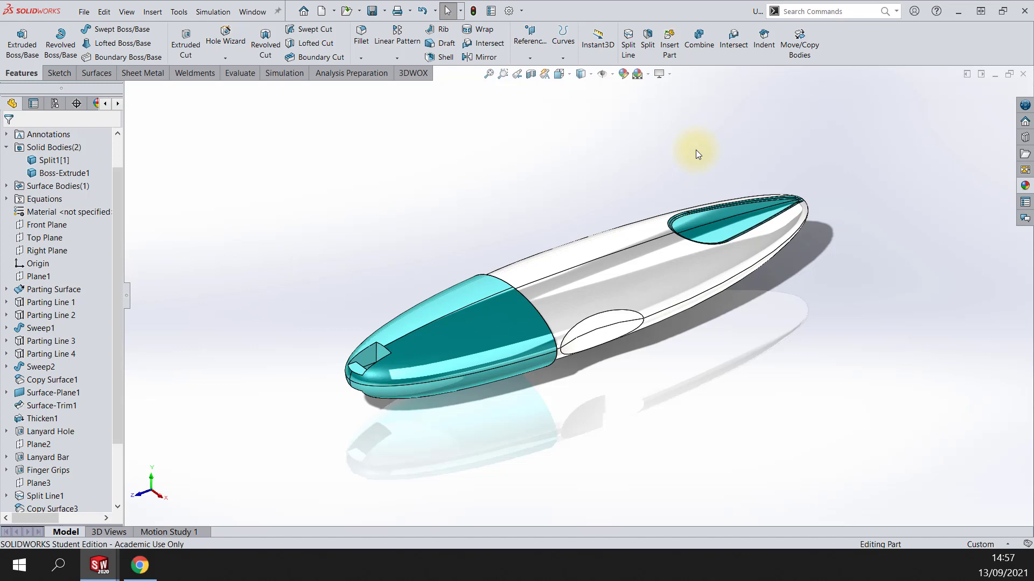
Step: Try to indent the cap body using the main body as tool region, with Keep selections, 0.100 in thickness and 0.000 in clearance
{"action": "left_click", "coordinate": [764, 39]}
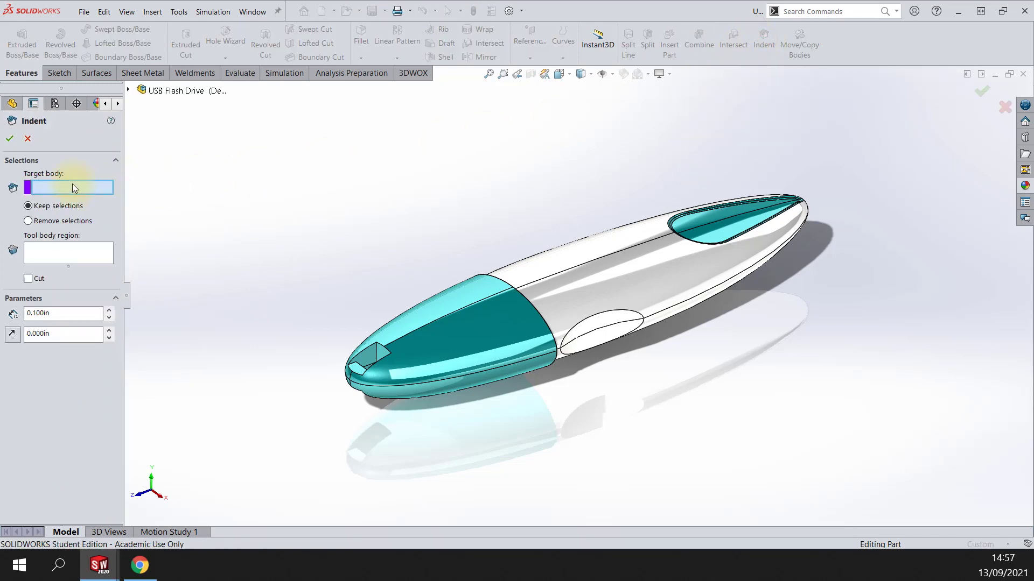
{"action": "left_click", "coordinate": [403, 367]}
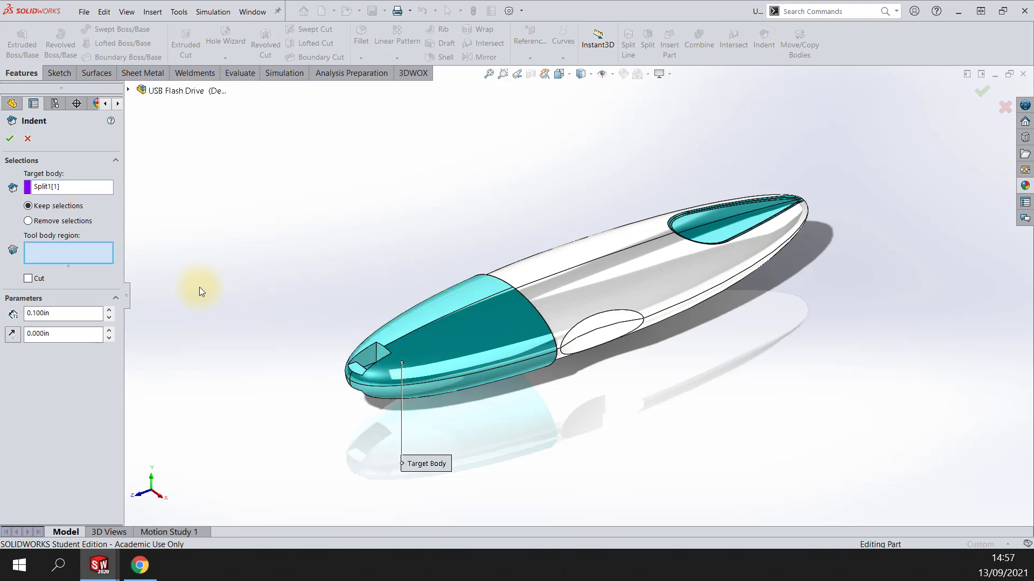
{"action": "left_click", "coordinate": [80, 253]}
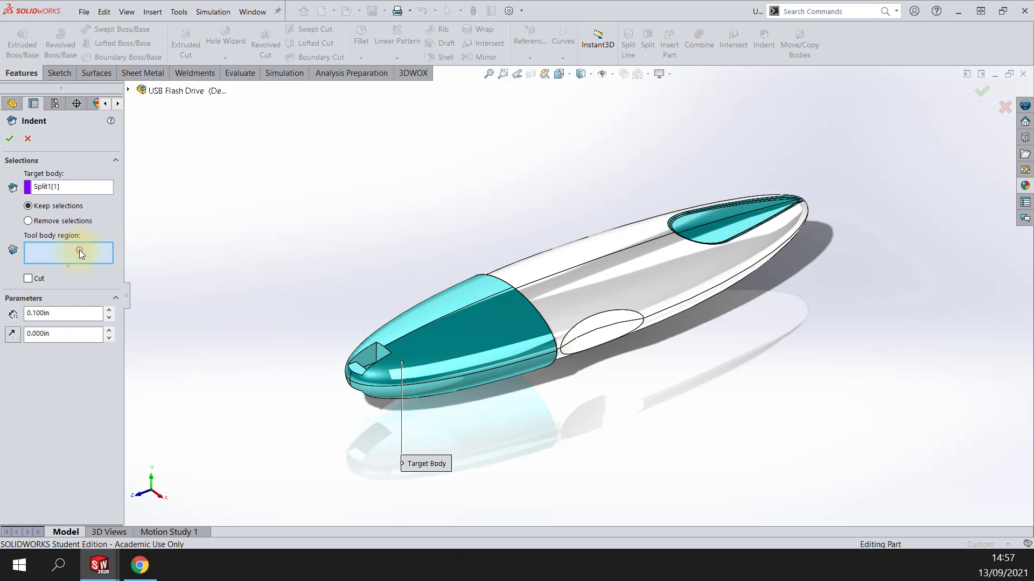
{"action": "left_click", "coordinate": [548, 300]}
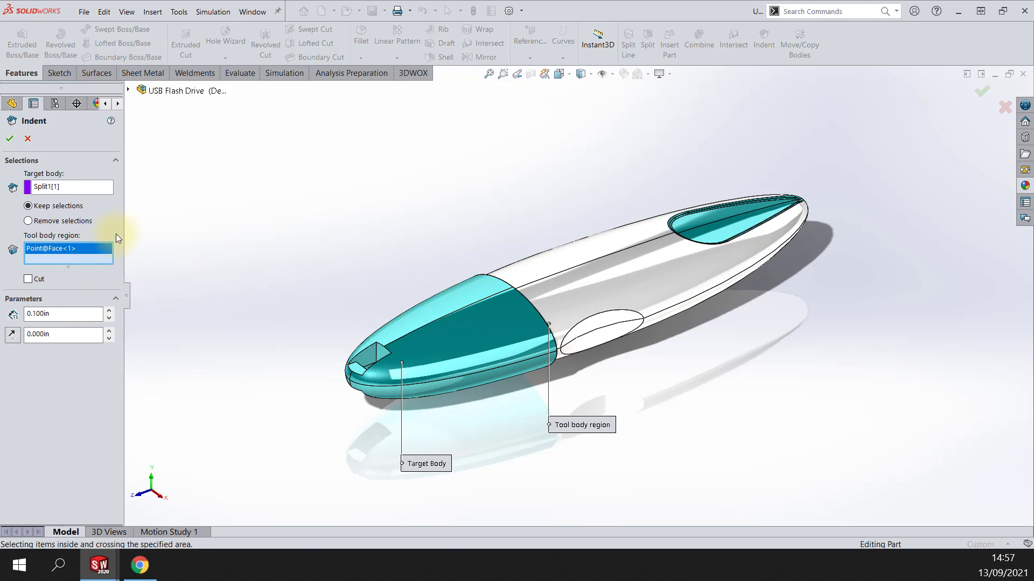
{"action": "middle_click_drag", "start_coordinate": [214, 293], "coordinate": [166, 345]}
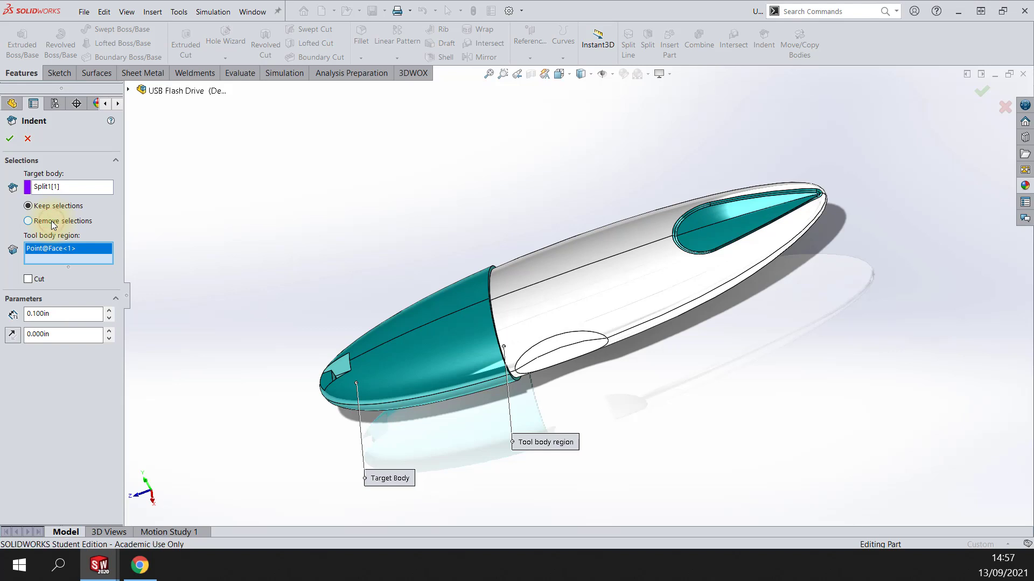
{"action": "left_click", "coordinate": [9, 138]}
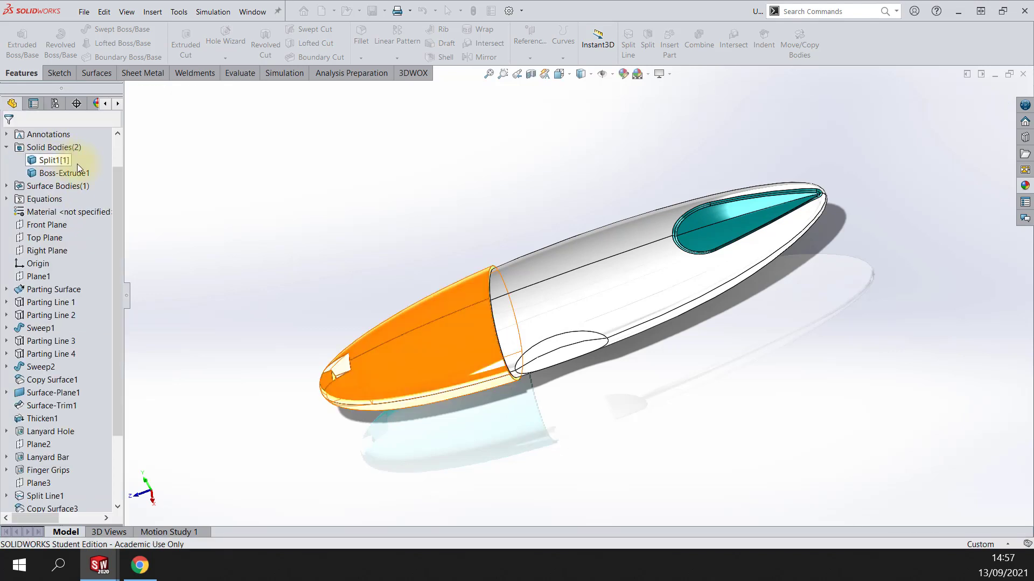
Step: Hide the main body to check the cap's mating face for the indent, and undo the hiding
{"action": "right_click", "coordinate": [596, 292]}
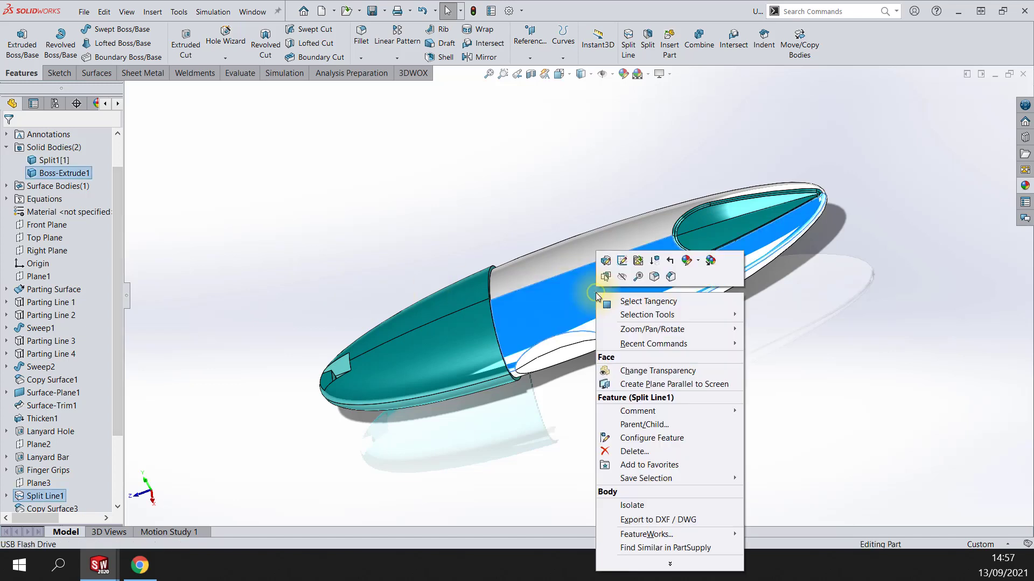
{"action": "left_click", "coordinate": [622, 274]}
{"action": "middle_click_drag", "start_coordinate": [507, 235], "coordinate": [487, 248]}
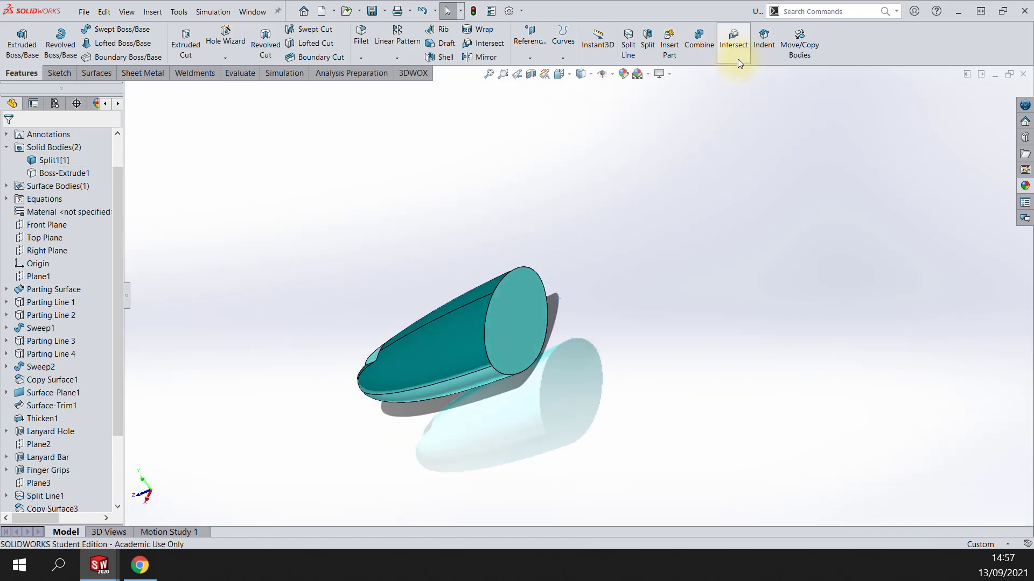
{"action": "left_click", "coordinate": [422, 11]}
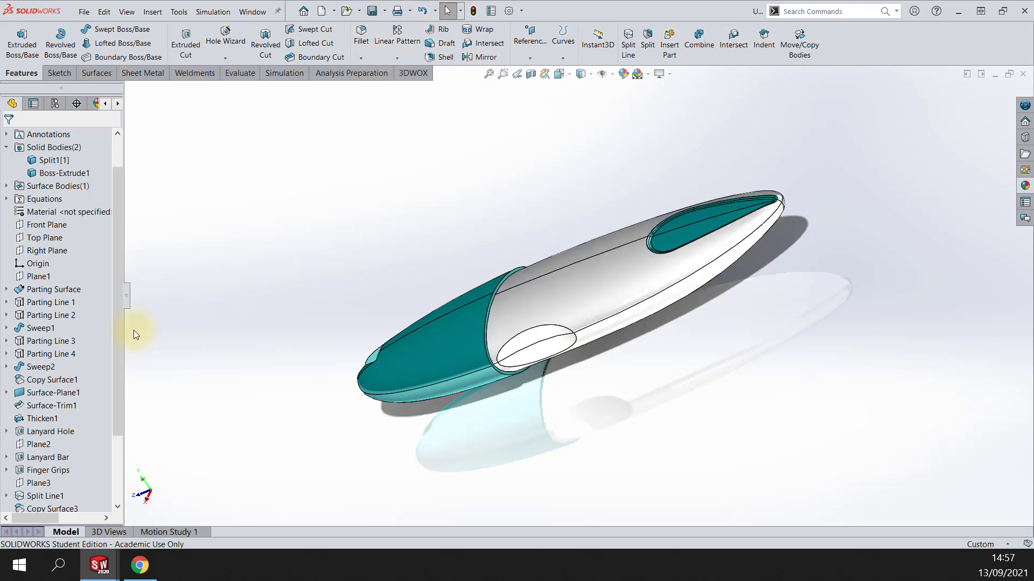
Step: Delete the failed Indent1 feature from the end of the feature history
{"action": "left_click_drag", "start_coordinate": [120, 347], "coordinate": [124, 438]}
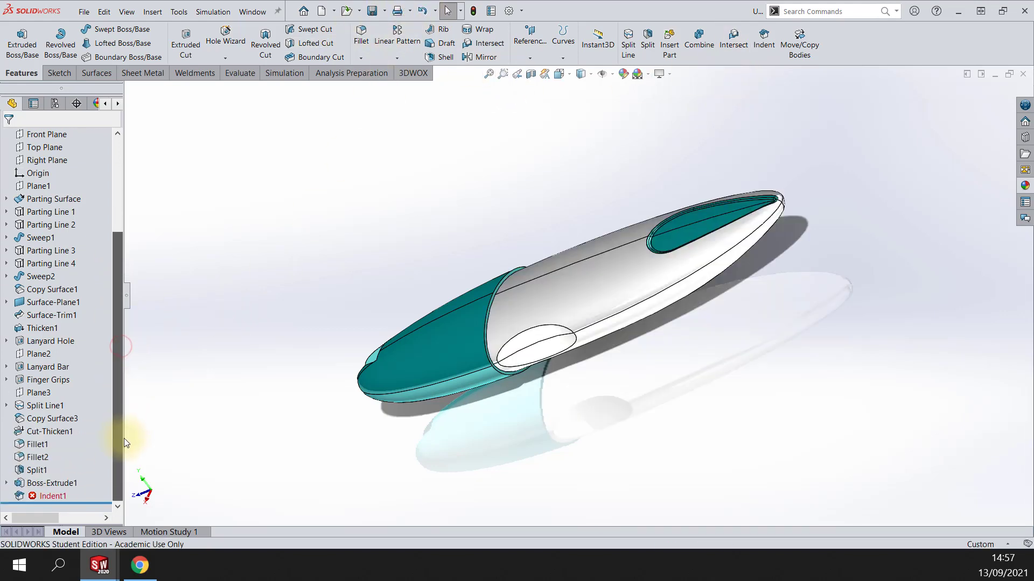
{"action": "right_click", "coordinate": [58, 493]}
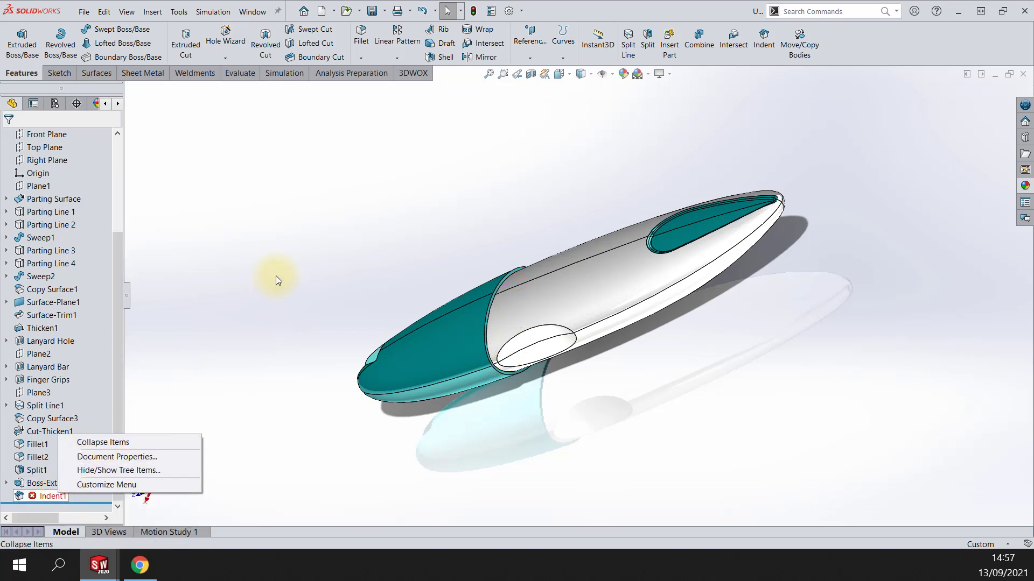
{"action": "left_click", "coordinate": [276, 280]}
{"action": "right_click", "coordinate": [52, 497]}
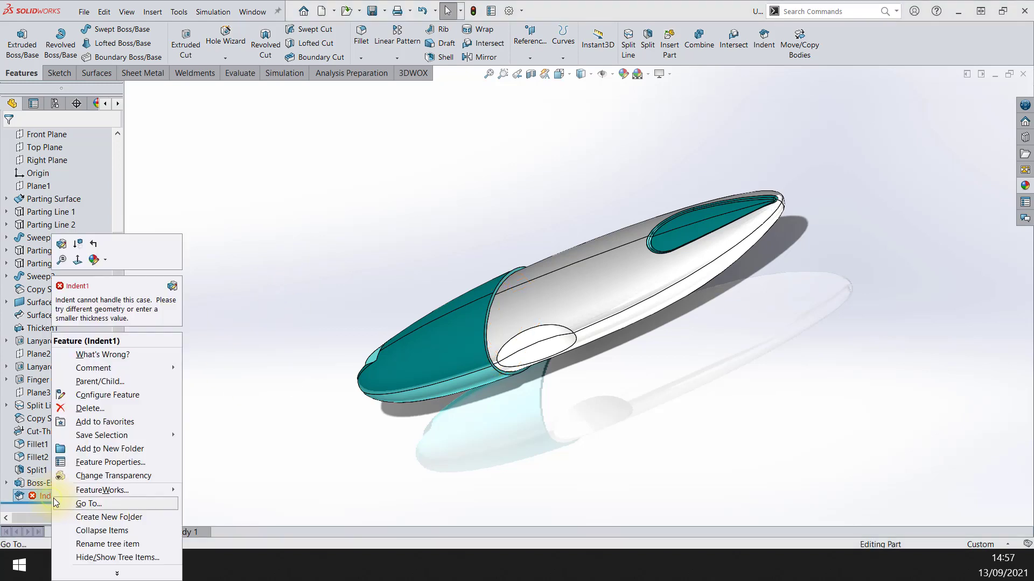
{"action": "left_click", "coordinate": [83, 410]}
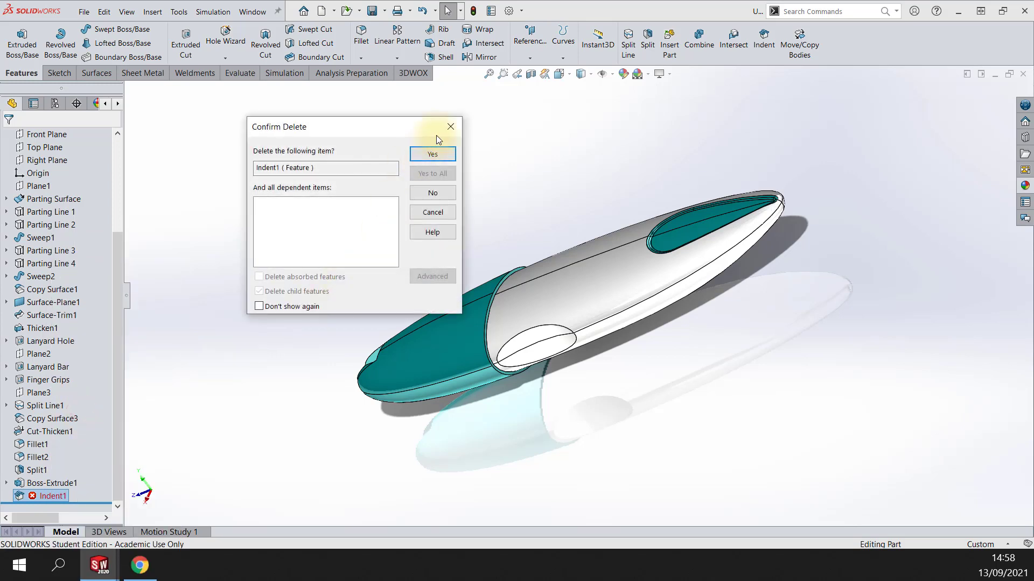
{"action": "left_click", "coordinate": [432, 154]}
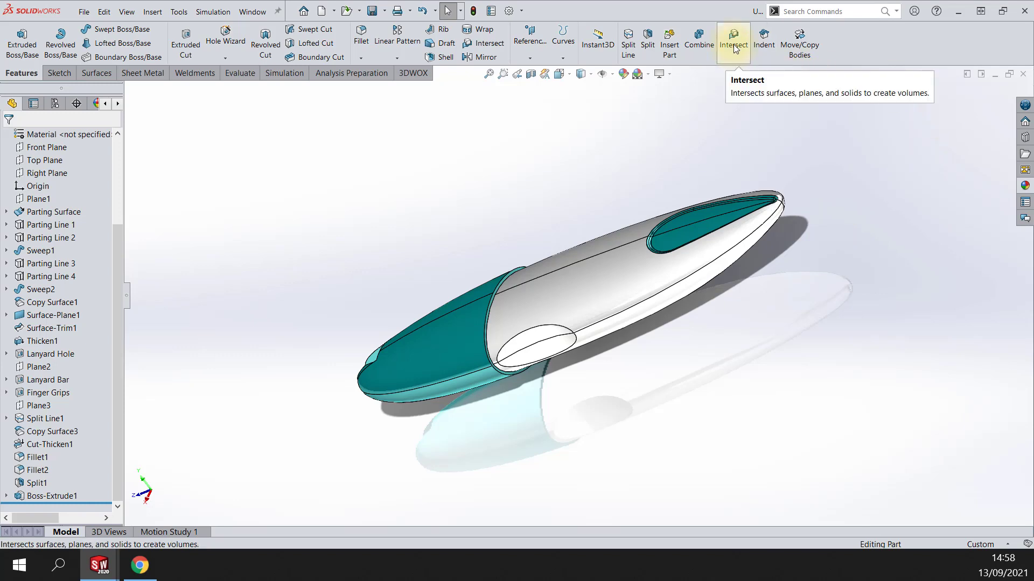
Step: Indent the cap body using the main body as tool region, with the Cut option and 0.000 in clearance
{"action": "left_click", "coordinate": [765, 47]}
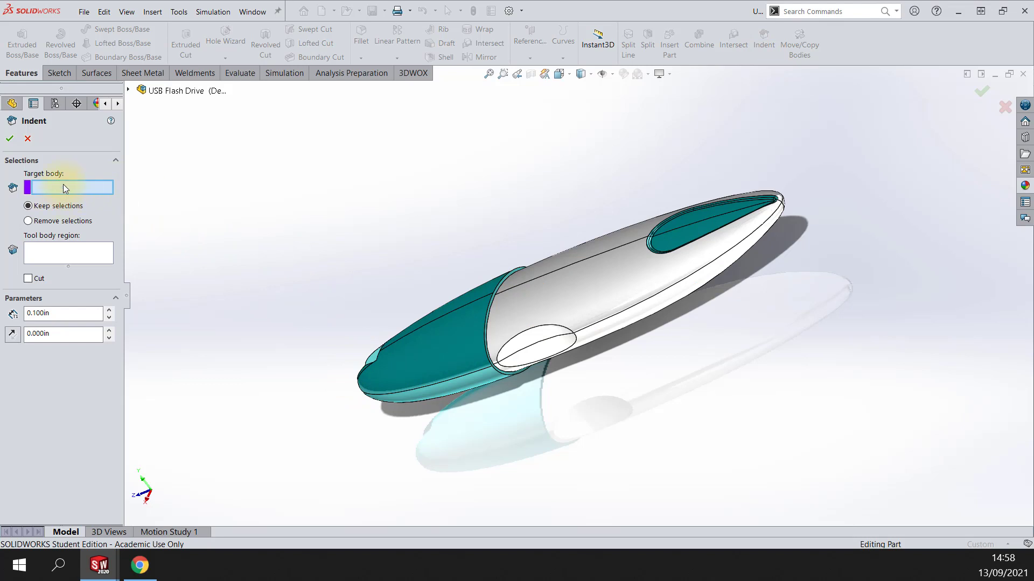
{"action": "left_click", "coordinate": [406, 361]}
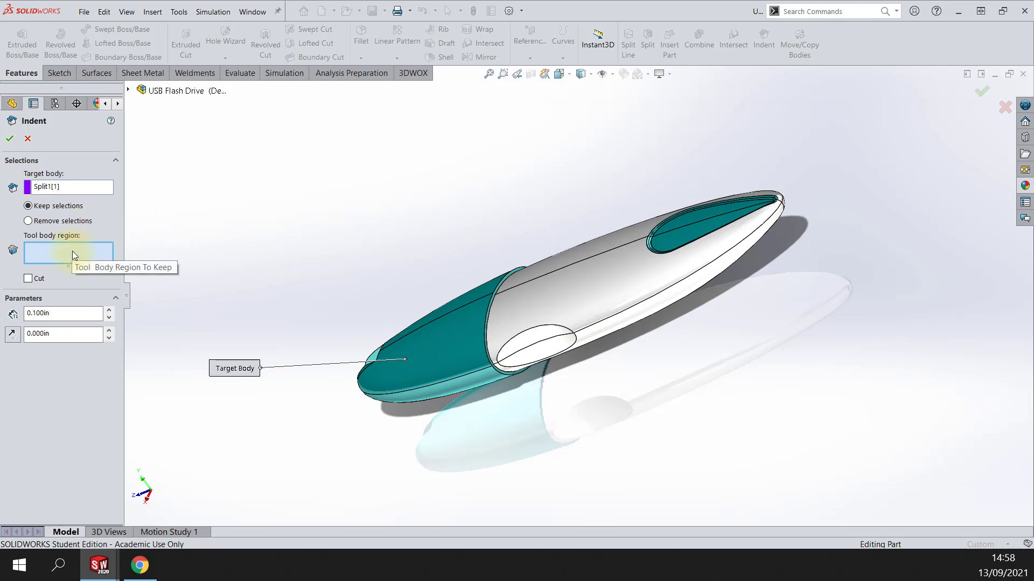
{"action": "left_click", "coordinate": [129, 91]}
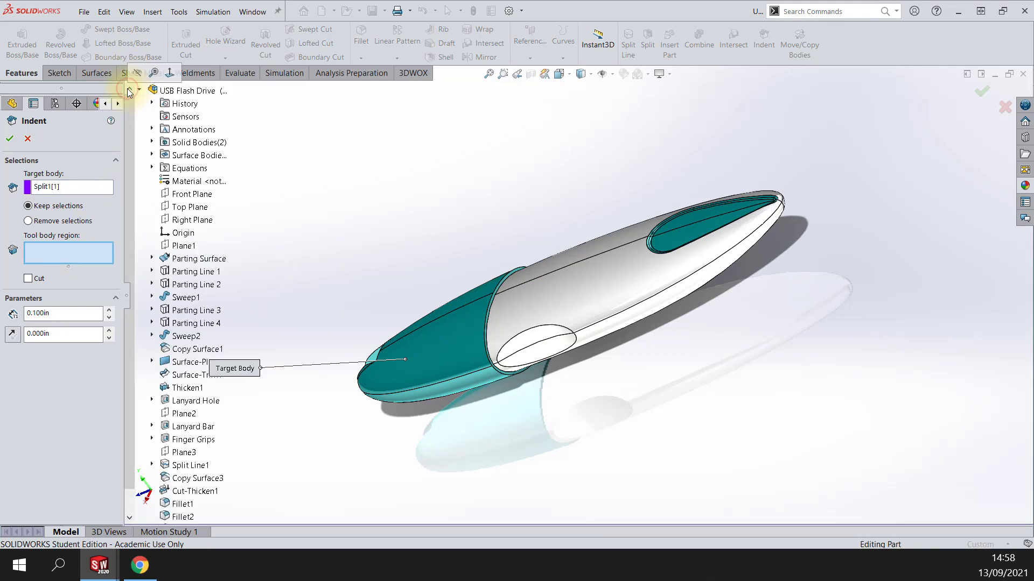
{"action": "left_click", "coordinate": [152, 142]}
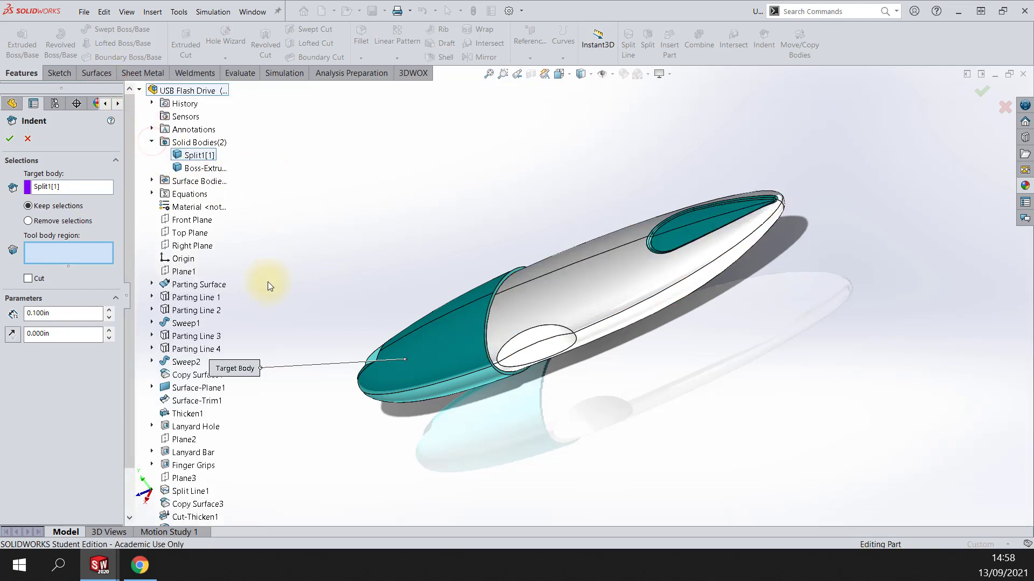
{"action": "right_click", "coordinate": [69, 184]}
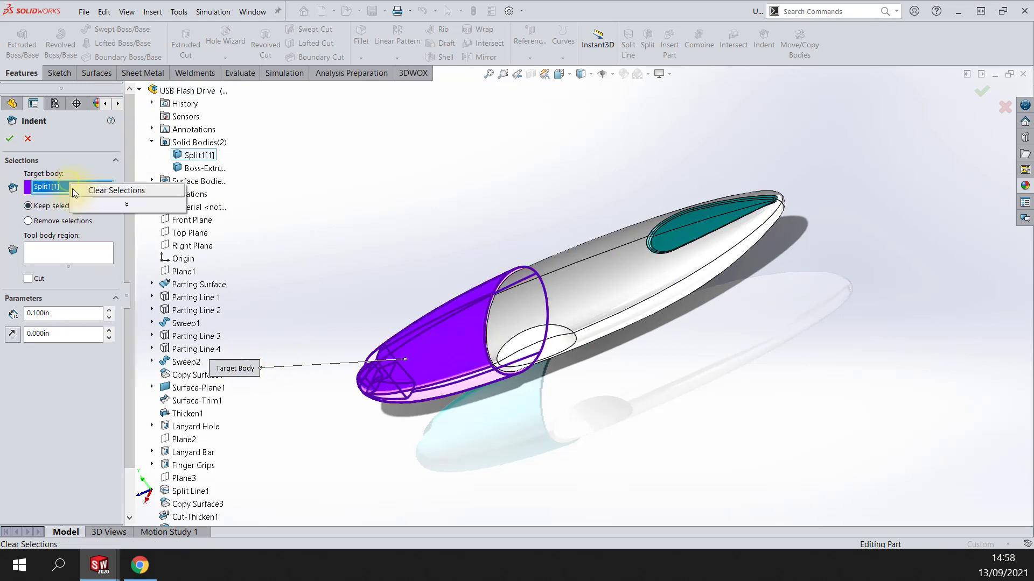
{"action": "left_click", "coordinate": [118, 192]}
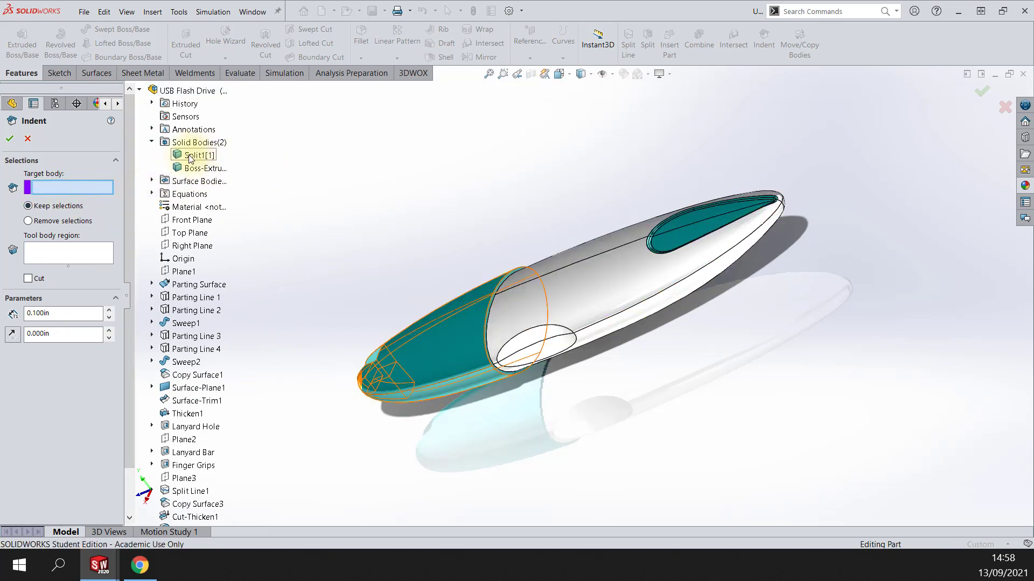
{"action": "left_click", "coordinate": [190, 156]}
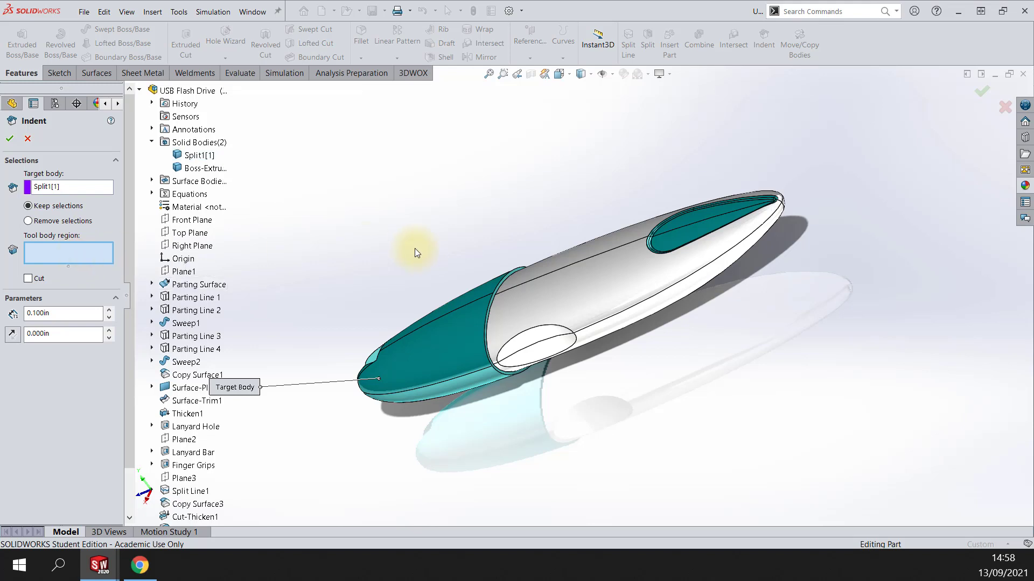
{"action": "left_click", "coordinate": [558, 293]}
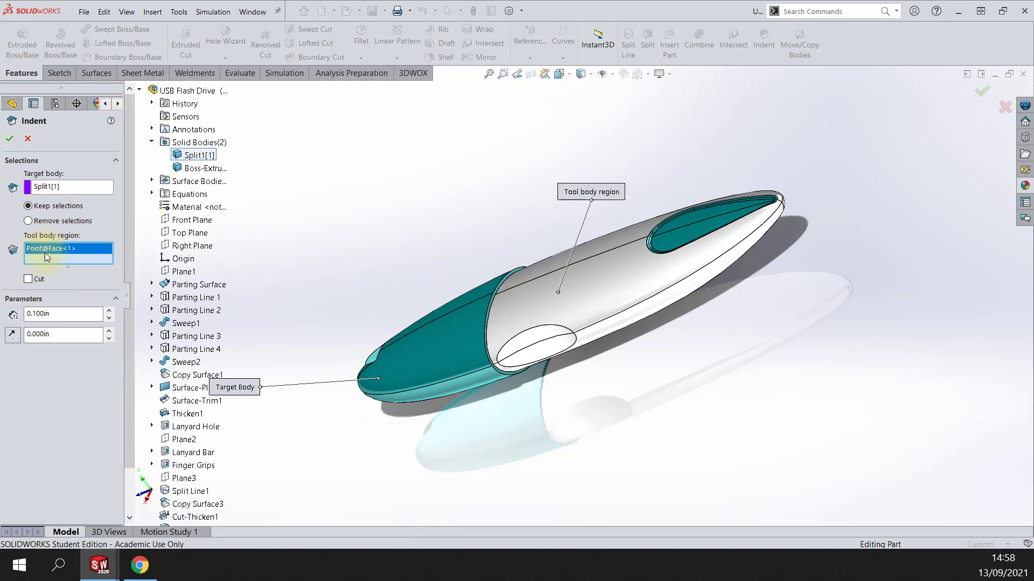
{"action": "left_click", "coordinate": [28, 278]}
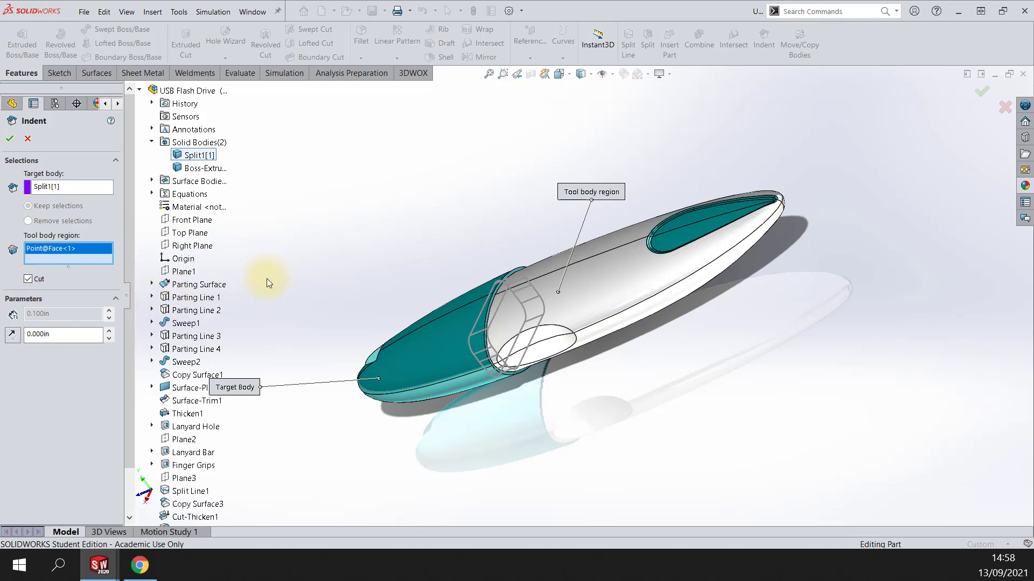
{"action": "left_click", "coordinate": [10, 140]}
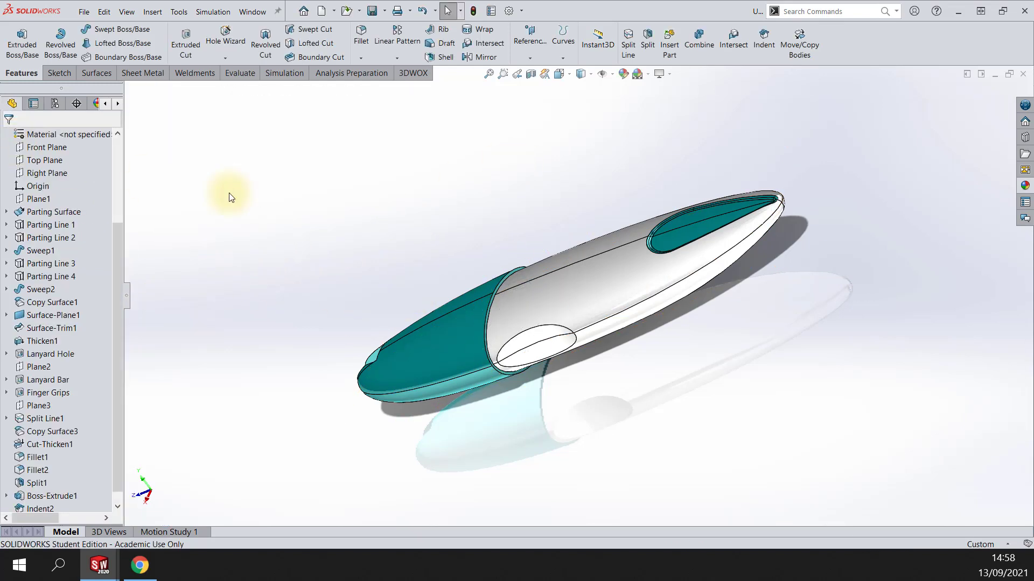
Step: Hide the main body temporarily to examine the pocket in the cap's mating face, and show the main body again
{"action": "right_click", "coordinate": [623, 266]}
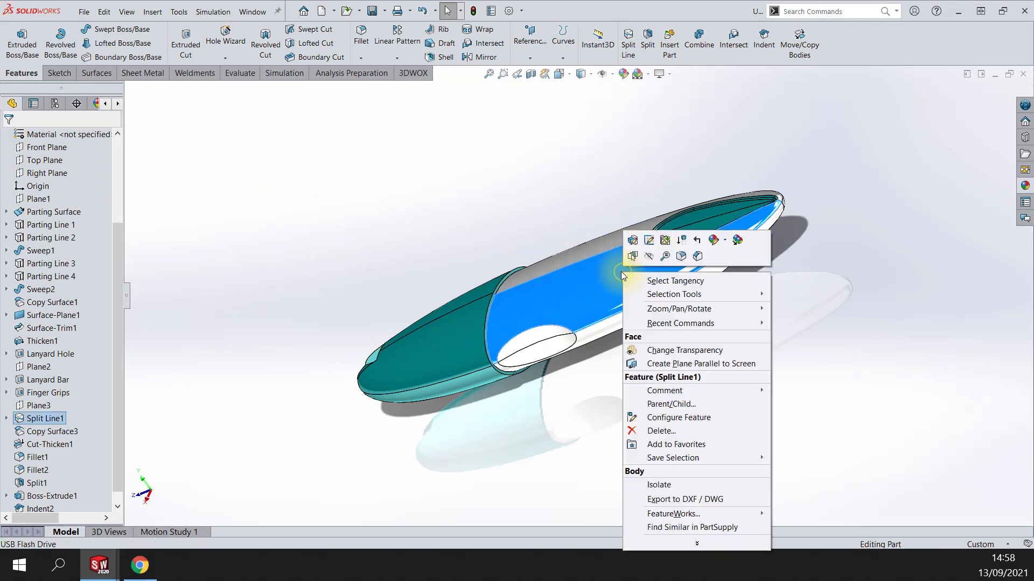
{"action": "left_click", "coordinate": [646, 258]}
{"action": "middle_click_drag", "start_coordinate": [639, 257], "coordinate": [555, 318]}
{"action": "scroll", "coordinate": [533, 309], "scroll_direction": "down", "scroll_amount": 5}
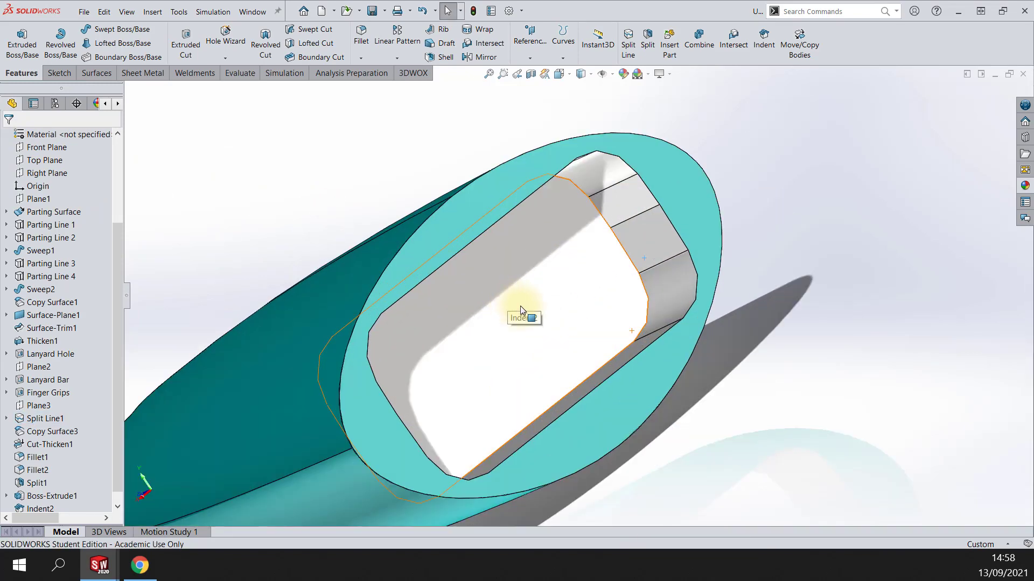
{"action": "scroll", "coordinate": [526, 307], "scroll_direction": "up", "scroll_amount": 8}
{"action": "middle_click_drag", "start_coordinate": [607, 337], "coordinate": [671, 323]}
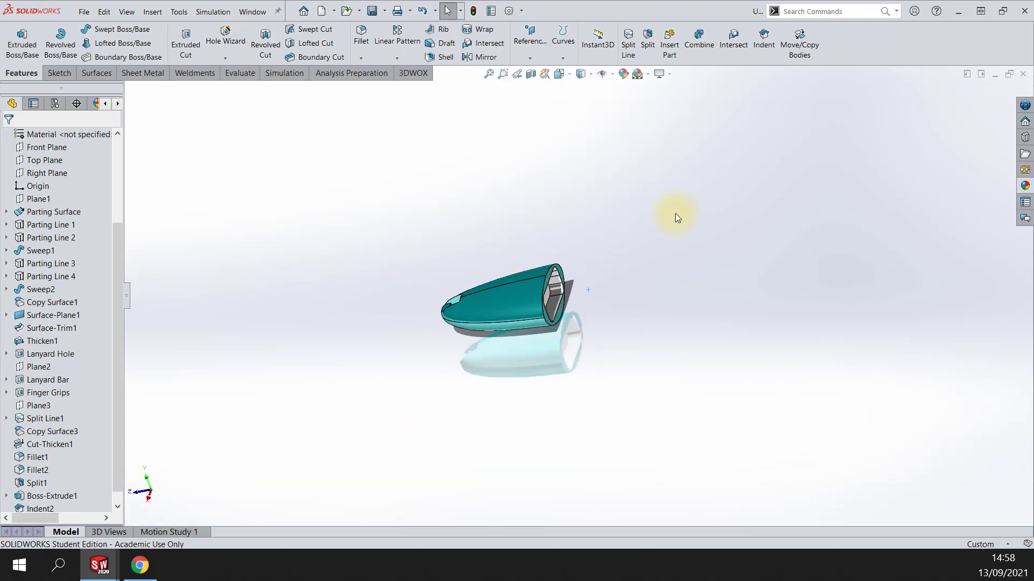
{"action": "scroll", "coordinate": [98, 190], "scroll_direction": "up", "scroll_amount": 3}
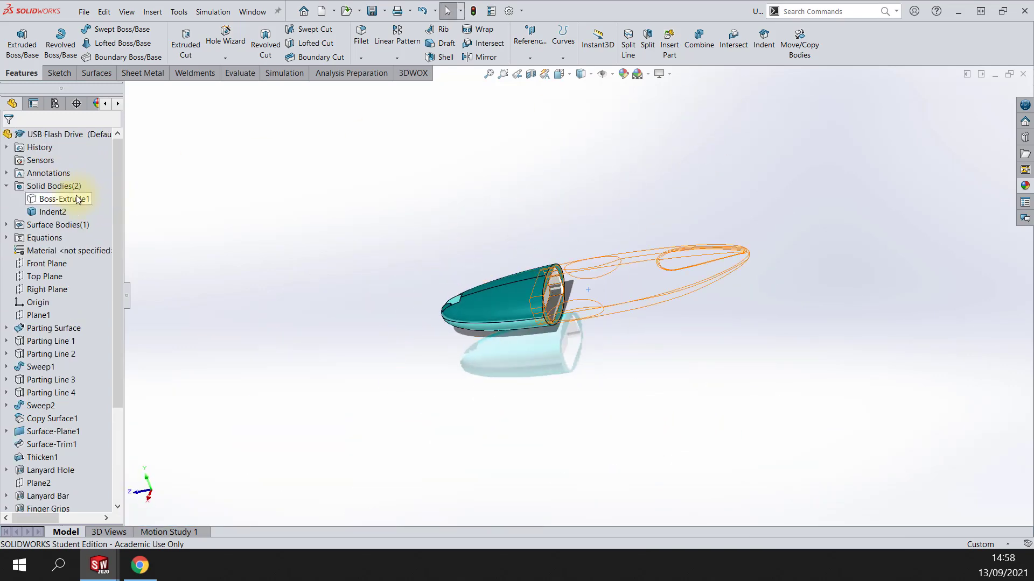
{"action": "right_click", "coordinate": [62, 201]}
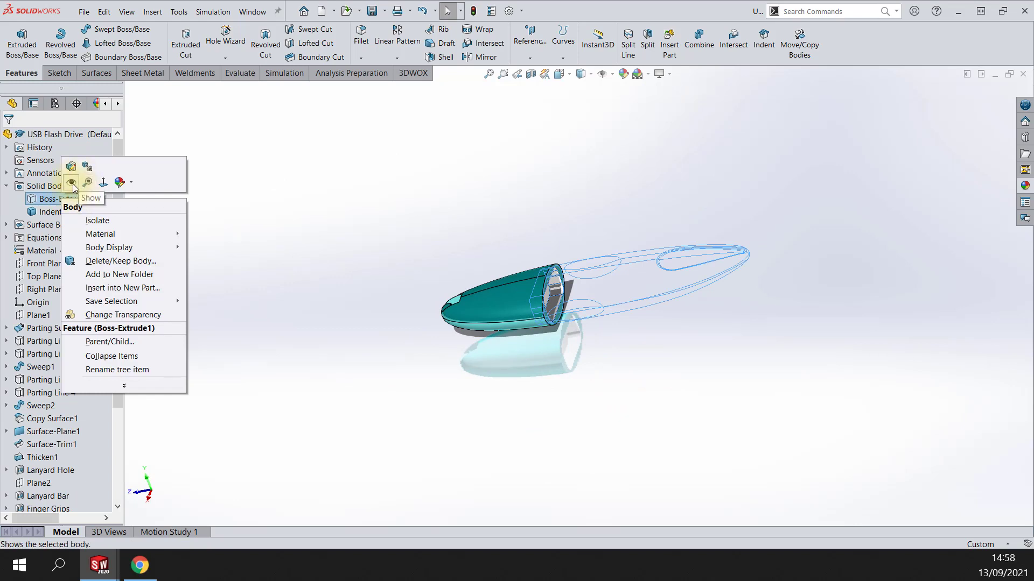
{"action": "left_click", "coordinate": [74, 189]}
{"action": "middle_click_drag", "start_coordinate": [404, 261], "coordinate": [464, 326]}
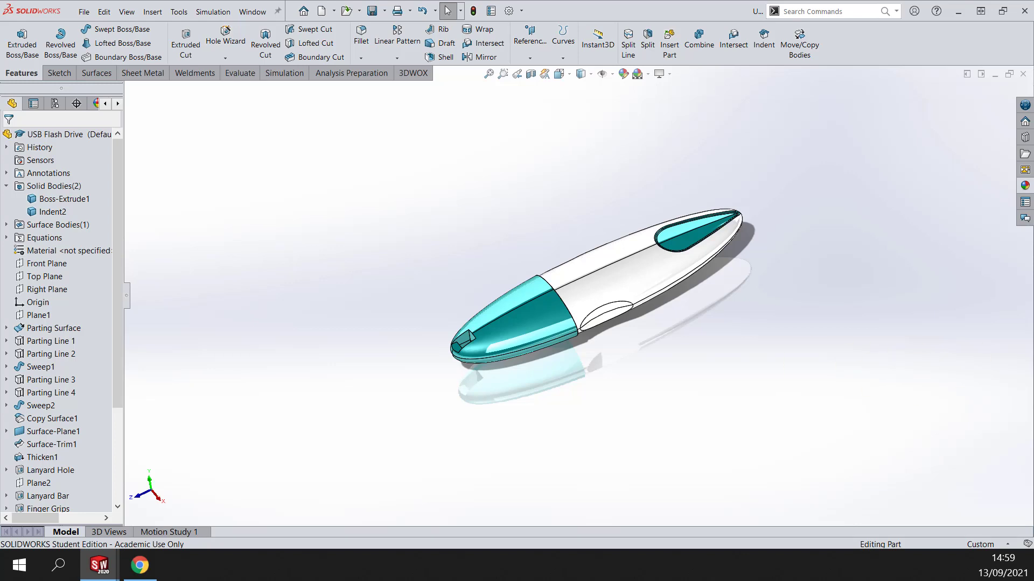
Step: Hide the cap body so that only the main body with its rounded boss is displayed
{"action": "right_click", "coordinate": [510, 345]}
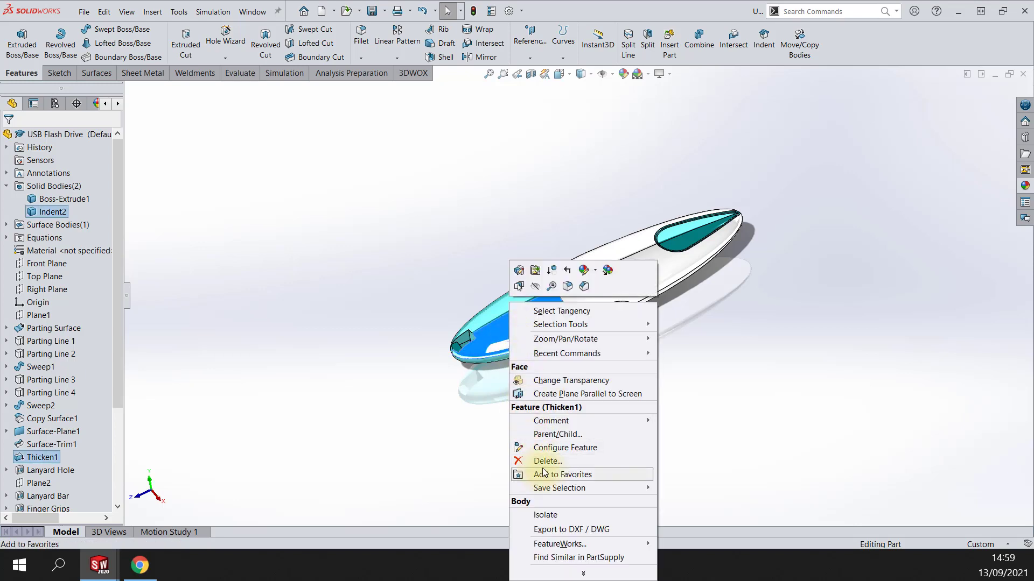
{"action": "left_click", "coordinate": [534, 285]}
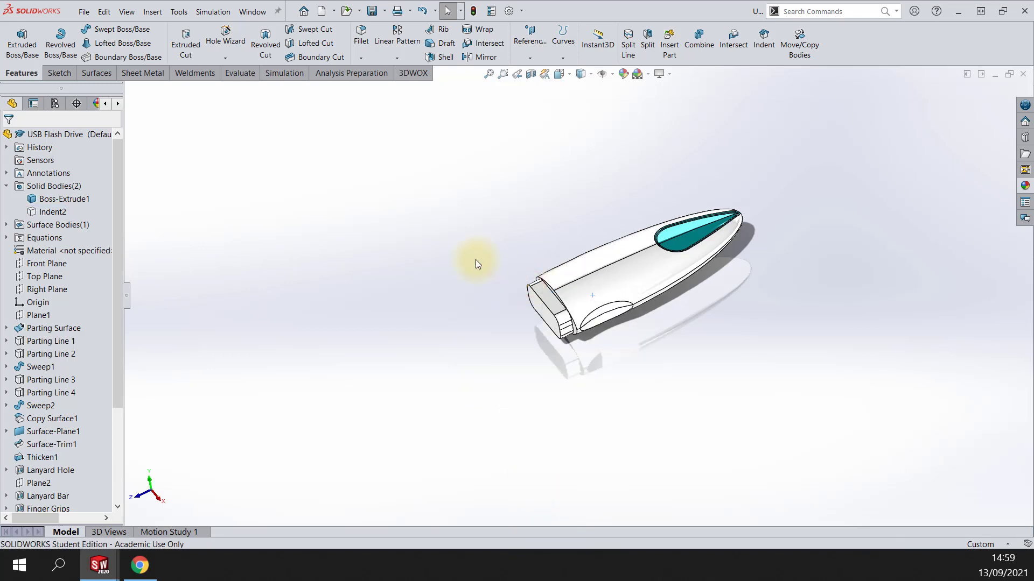
{"action": "middle_click_drag", "start_coordinate": [578, 386], "coordinate": [641, 272]}
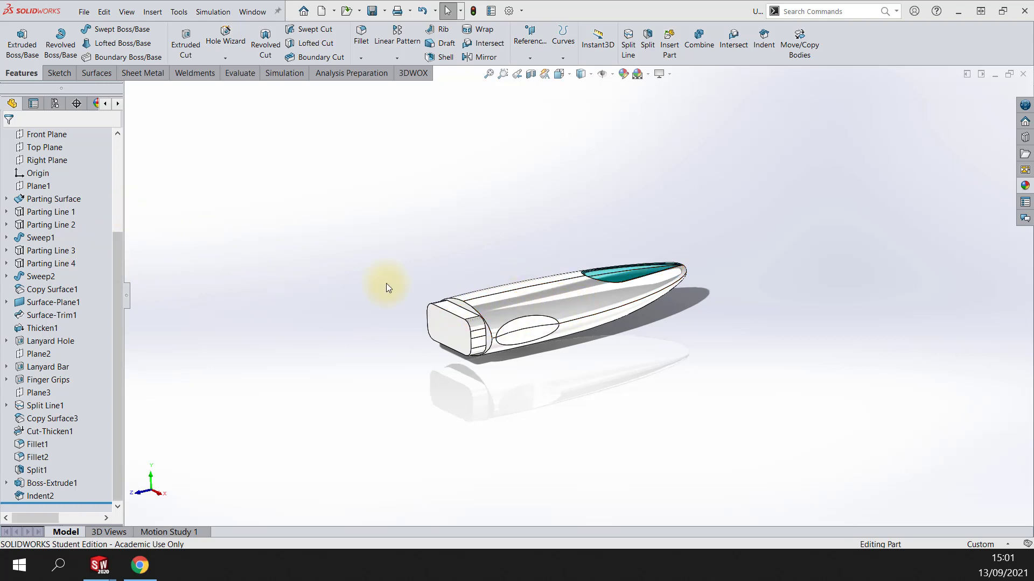
Step: Start a Split on all bodies and try to select the Parting Surface feature as its trim tool
{"action": "left_click", "coordinate": [51, 200]}
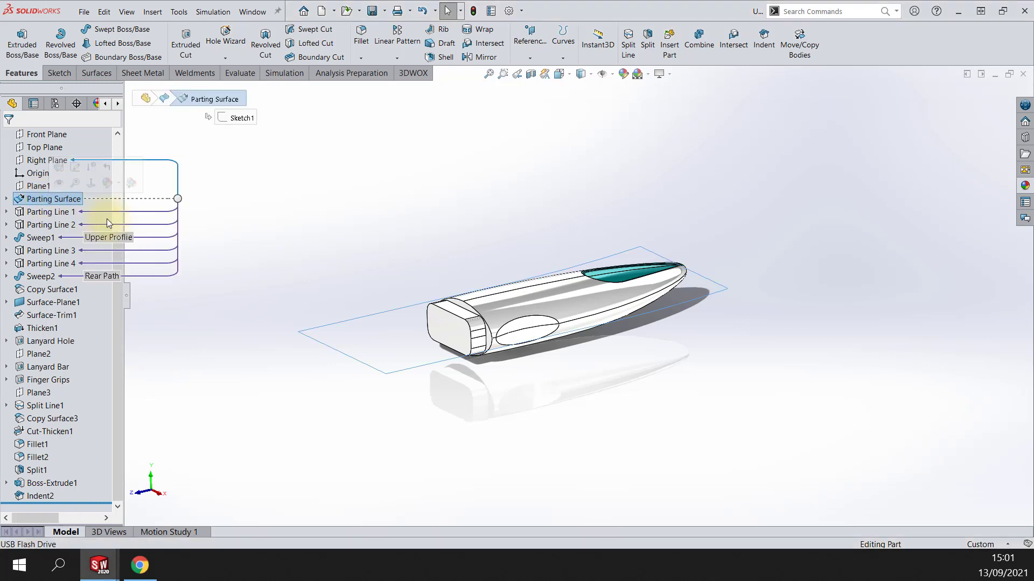
{"action": "middle_click_drag", "start_coordinate": [512, 397], "coordinate": [491, 369]}
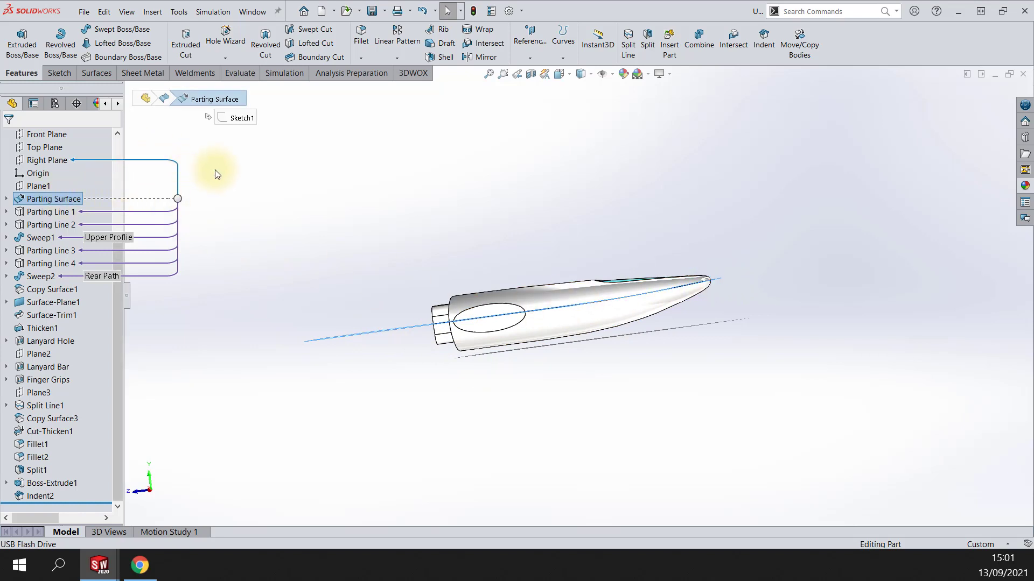
{"action": "left_click", "coordinate": [648, 41]}
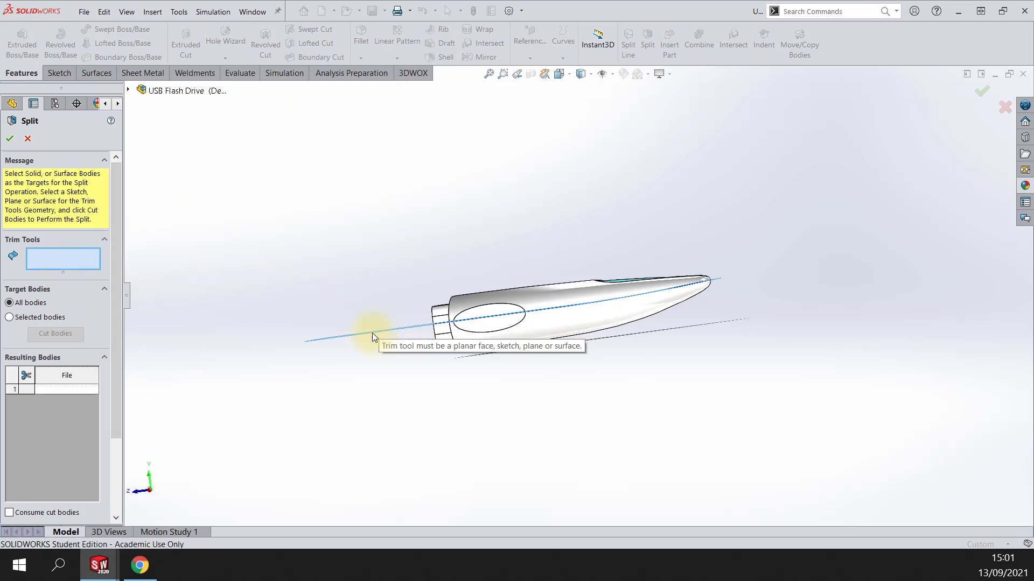
{"action": "middle_click_drag", "start_coordinate": [373, 333], "coordinate": [371, 291]}
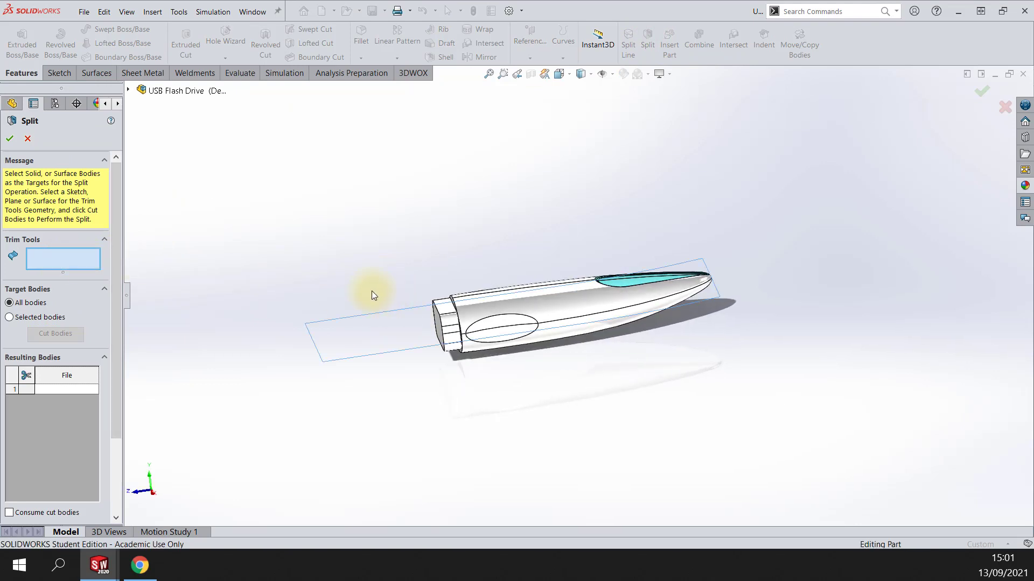
{"action": "left_click", "coordinate": [128, 90]}
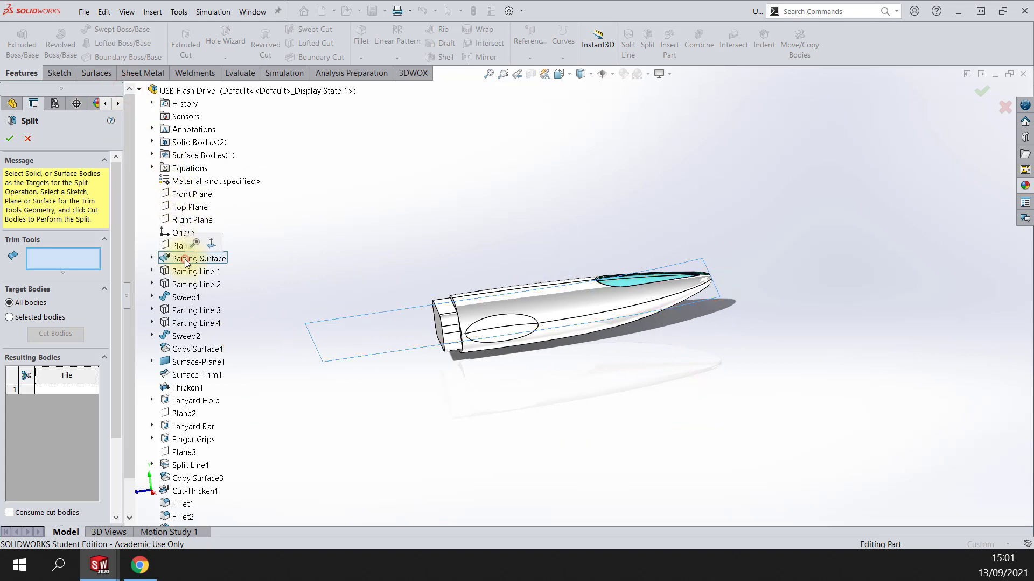
{"action": "left_click", "coordinate": [39, 258]}
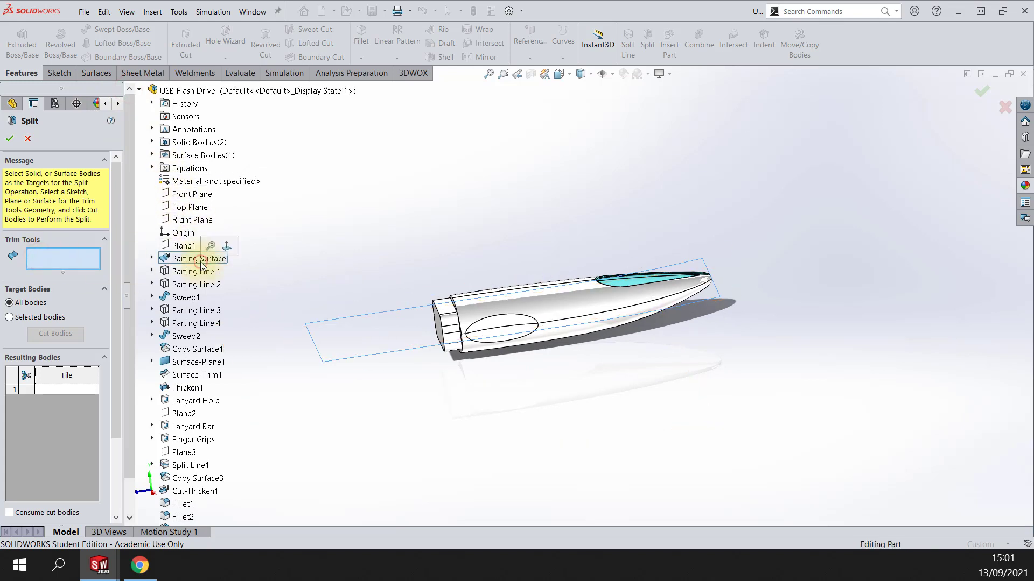
{"action": "left_click", "coordinate": [152, 259]}
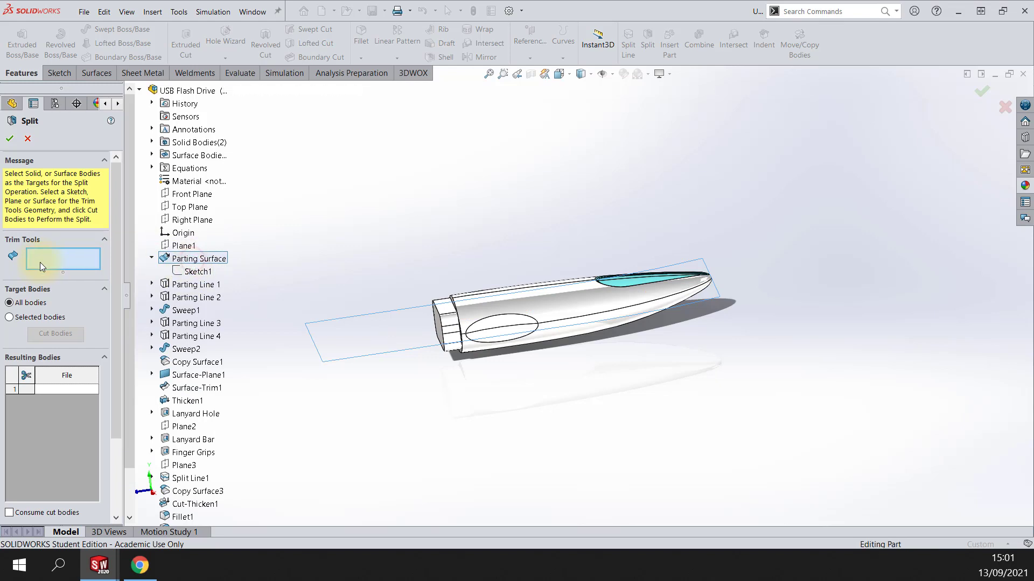
{"action": "left_click", "coordinate": [60, 259]}
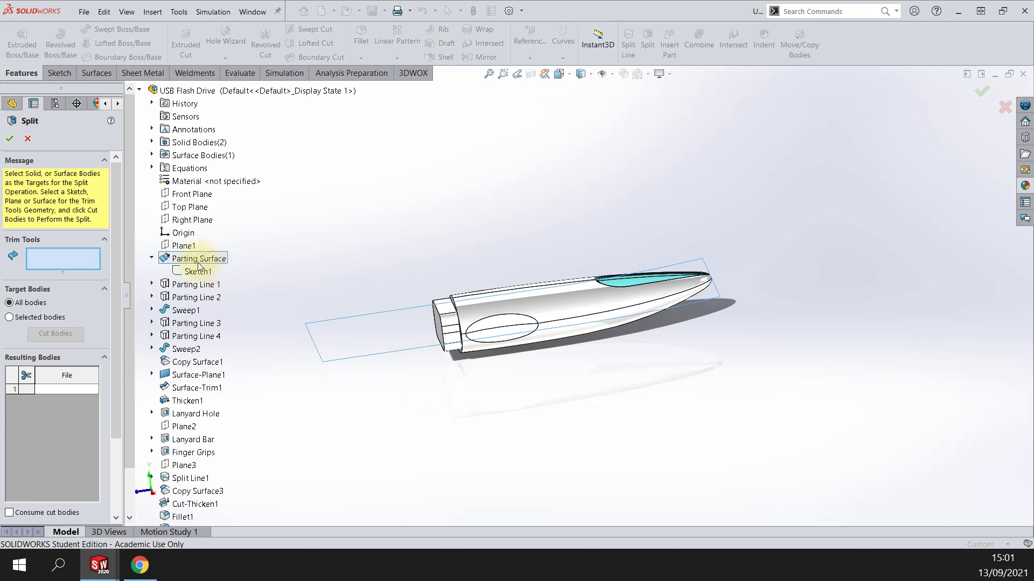
{"action": "left_click", "coordinate": [55, 254]}
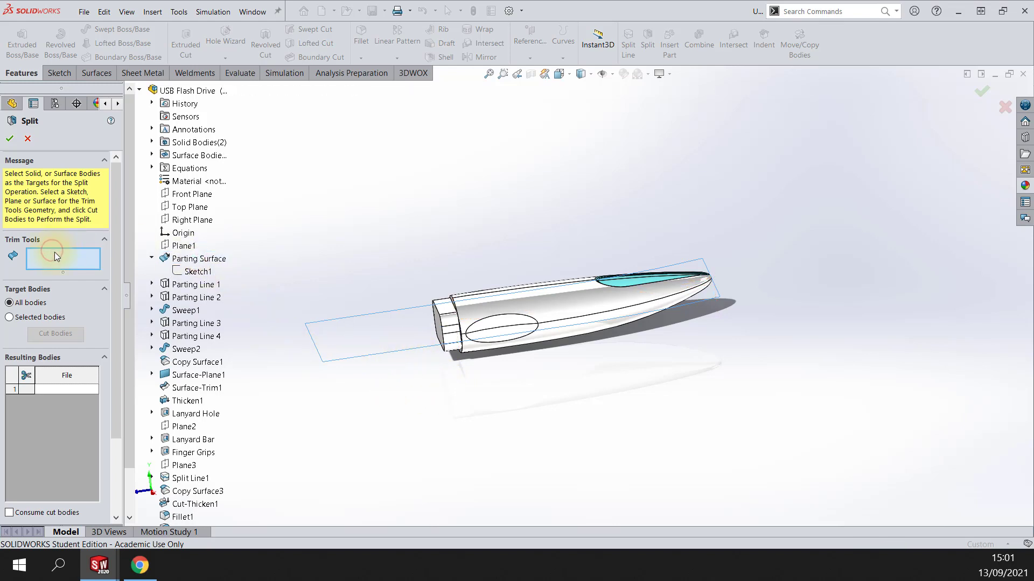
Step: Try the main body's side face as the split's trim tool, and clear that selection
{"action": "left_click", "coordinate": [60, 302]}
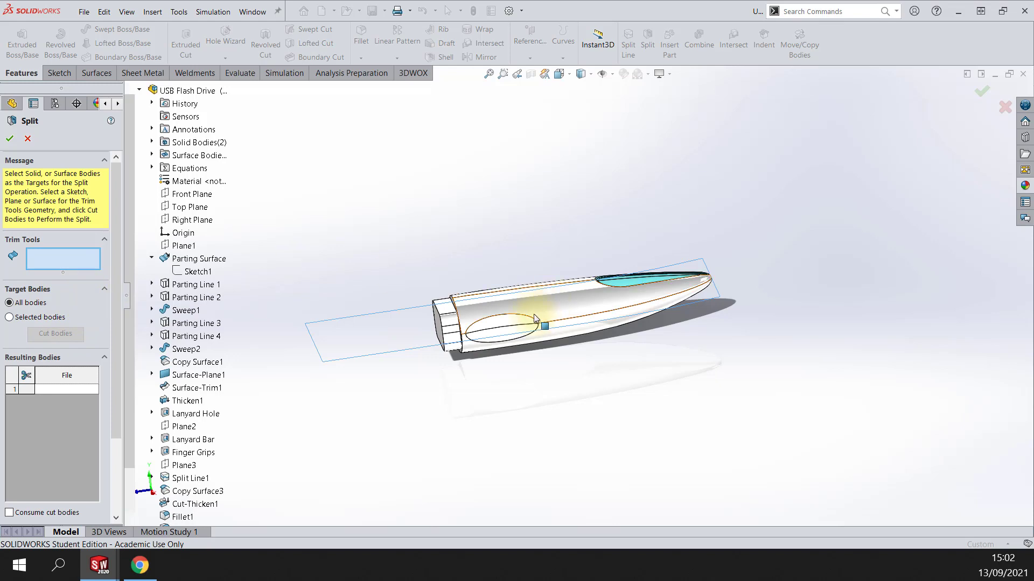
{"action": "left_click", "coordinate": [499, 310]}
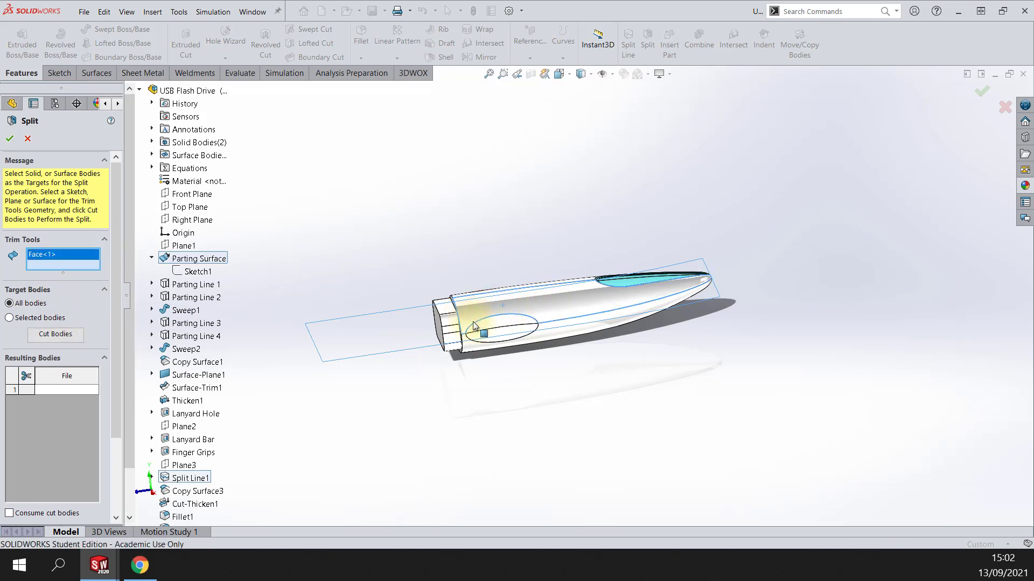
{"action": "left_click", "coordinate": [95, 255]}
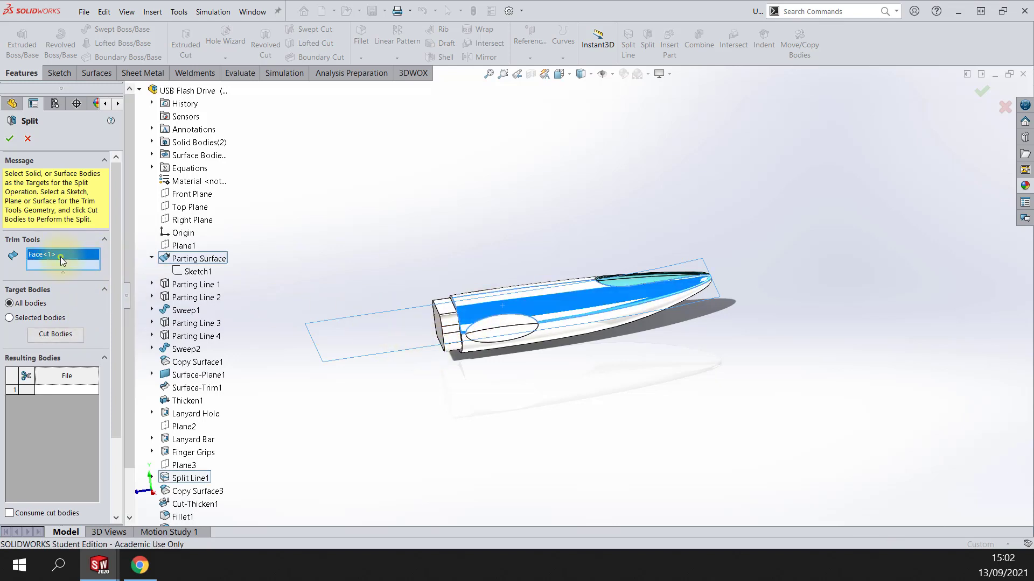
{"action": "right_click", "coordinate": [94, 256]}
{"action": "left_click", "coordinate": [137, 265]}
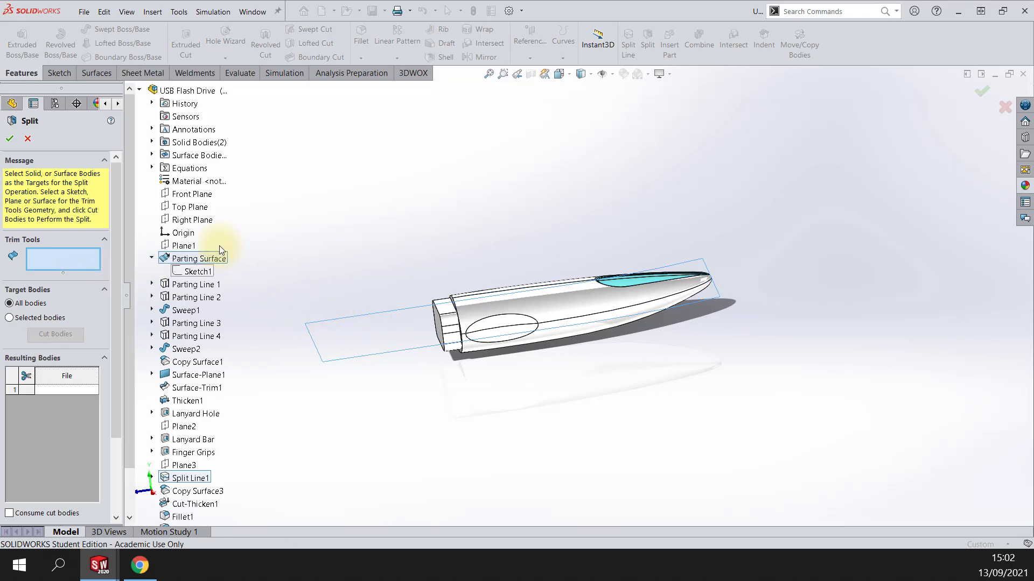
Step: Try again to pick the Parting Surface feature as the split's trim tool, and cancel the Split
{"action": "right_click", "coordinate": [188, 261]}
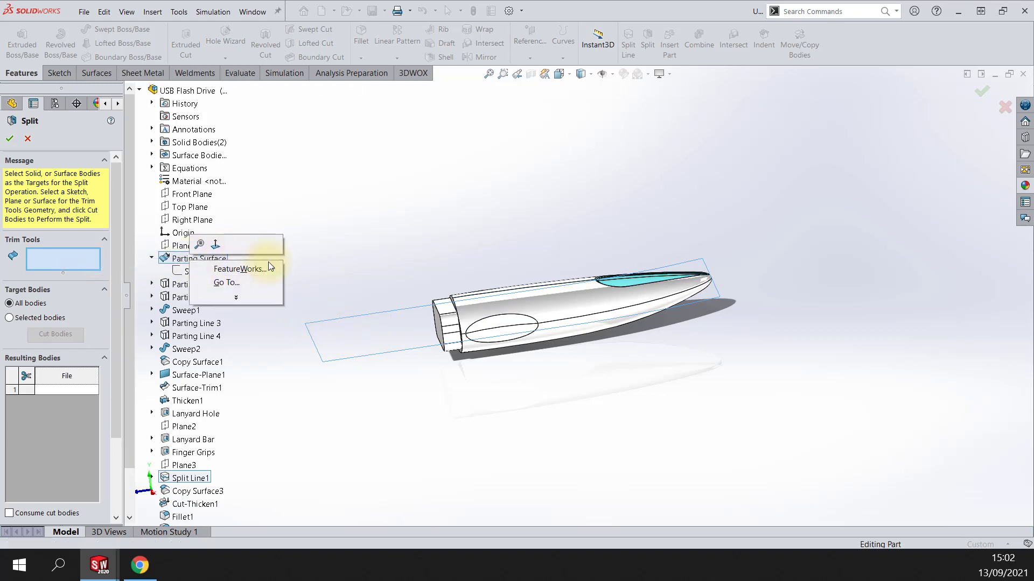
{"action": "left_click", "coordinate": [389, 254]}
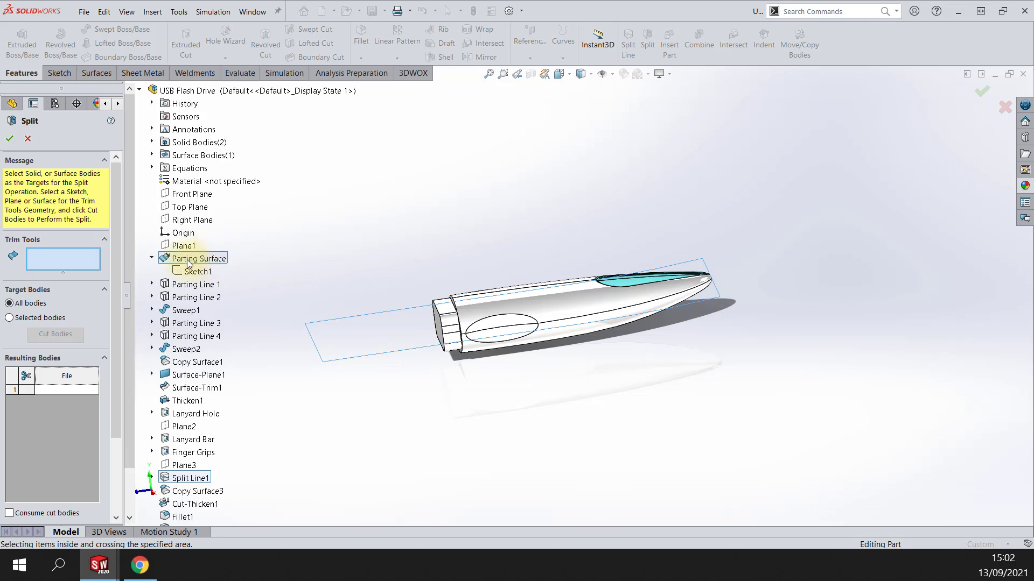
{"action": "left_click", "coordinate": [152, 259]}
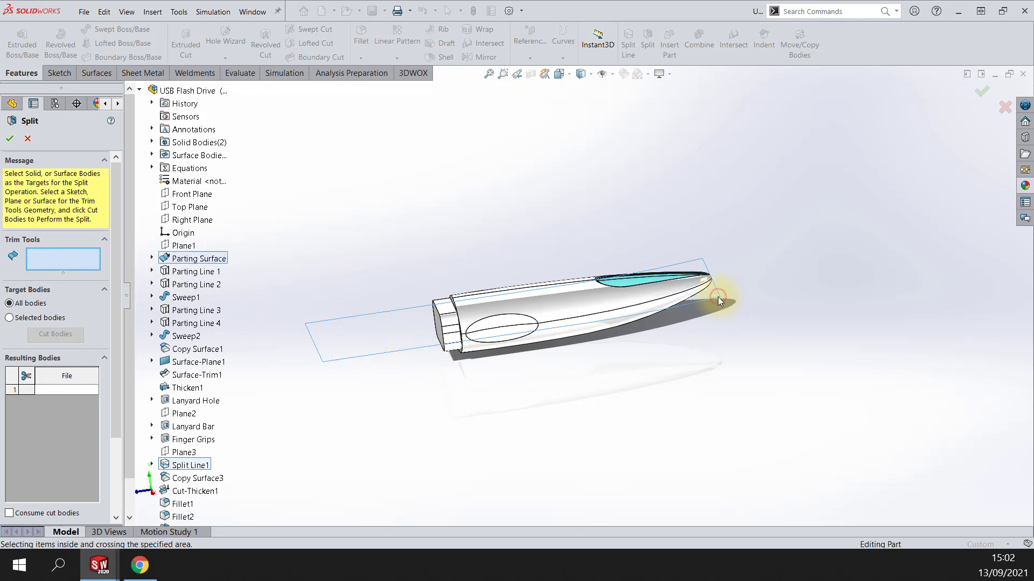
{"action": "middle_click_drag", "start_coordinate": [719, 300], "coordinate": [447, 448]}
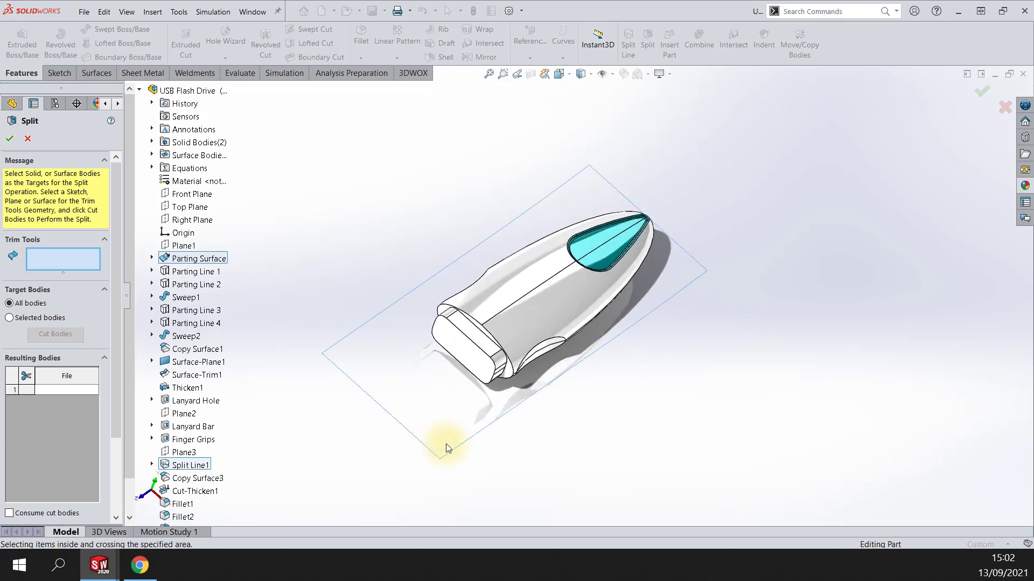
{"action": "right_click", "coordinate": [190, 259]}
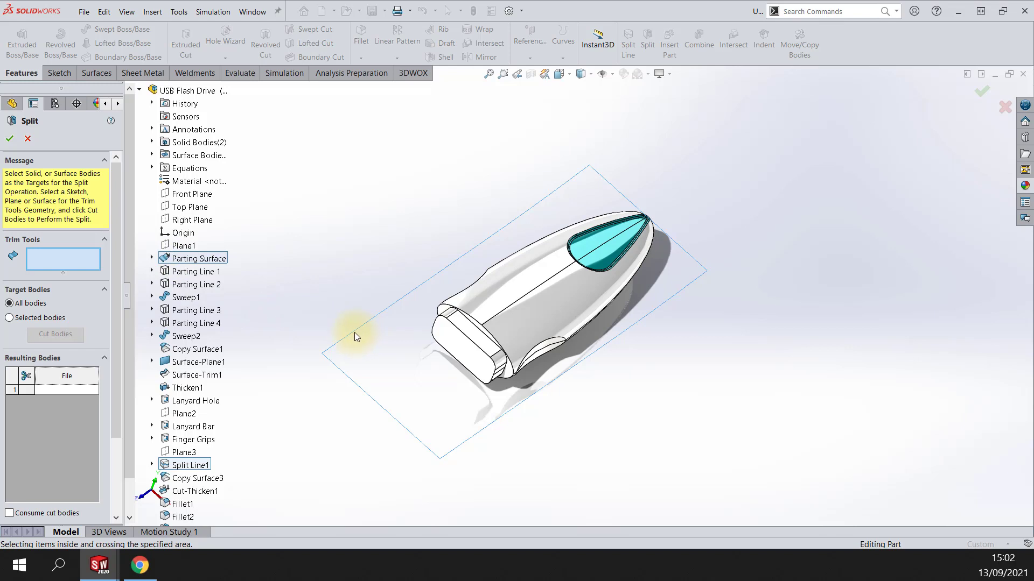
{"action": "left_click", "coordinate": [152, 259]}
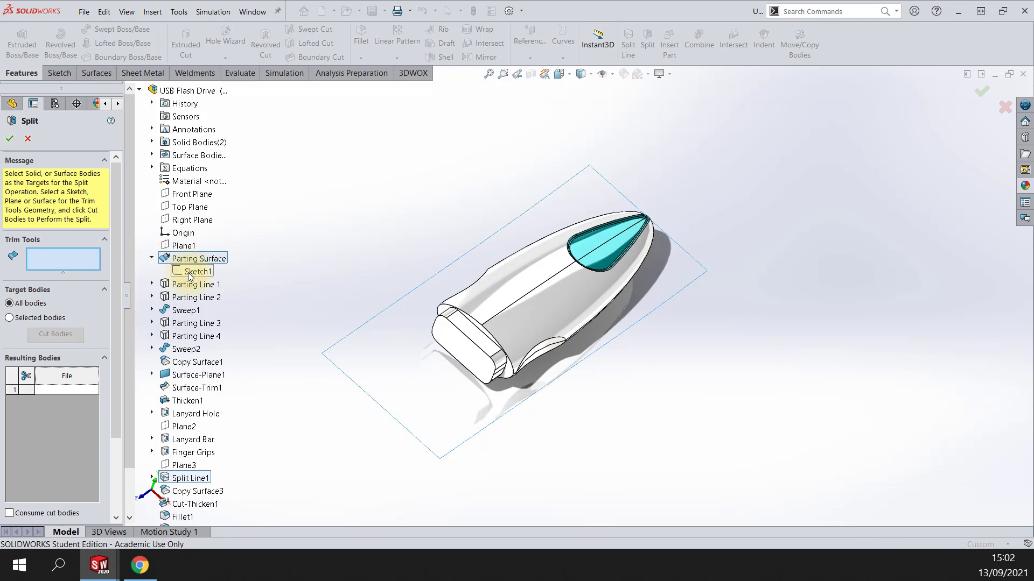
{"action": "left_click", "coordinate": [152, 259]}
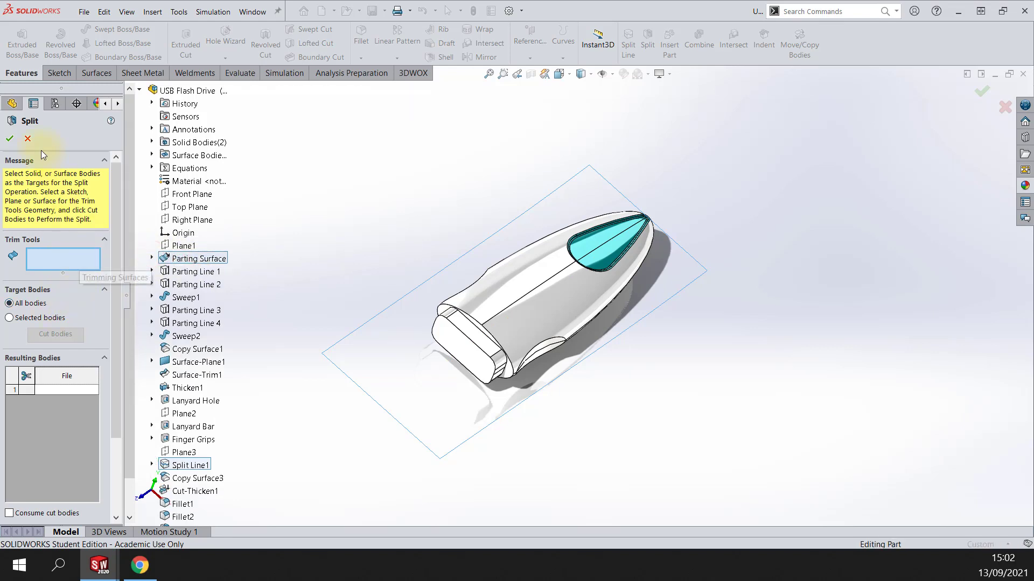
{"action": "left_click", "coordinate": [28, 139]}
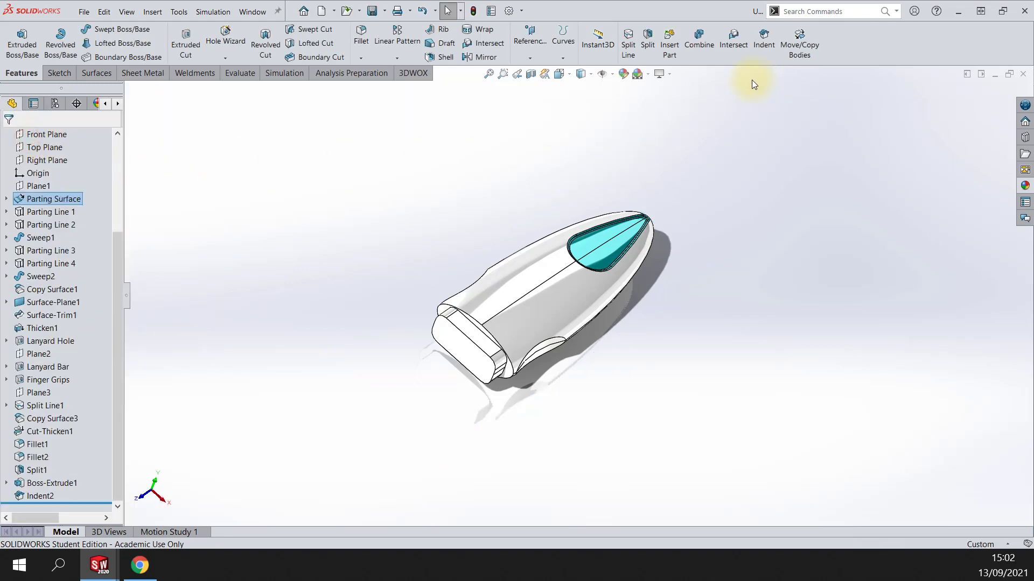
Step: Restart Split with selected bodies as the target option and try to select Parting Surface as the trim tool
{"action": "left_click", "coordinate": [649, 45]}
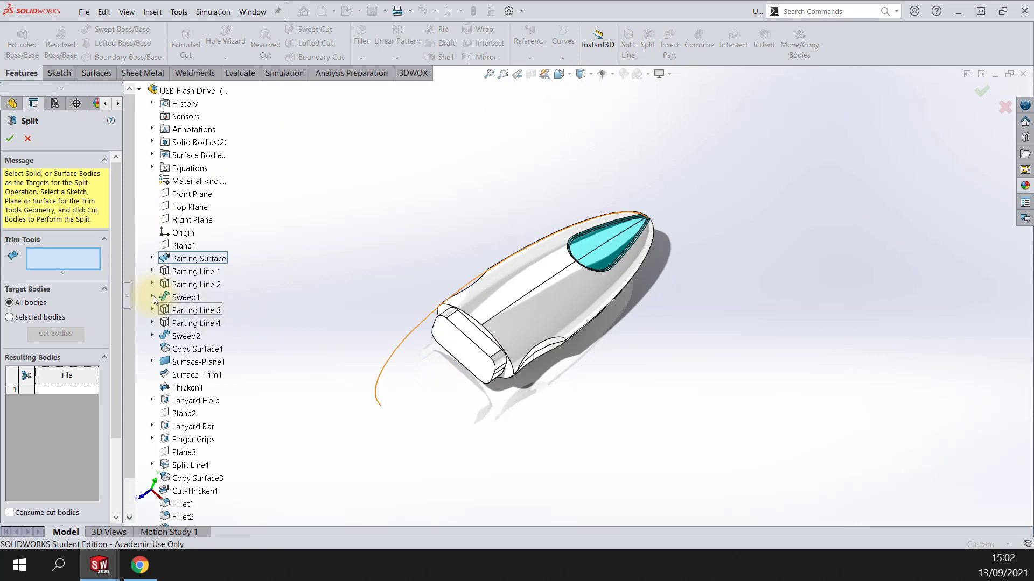
{"action": "left_click", "coordinate": [173, 262]}
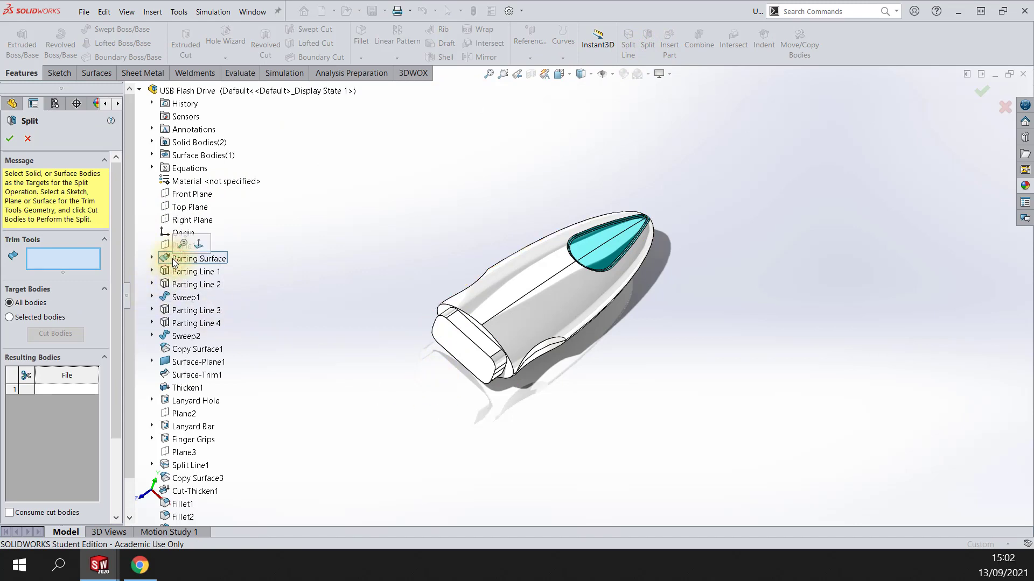
{"action": "left_click", "coordinate": [10, 318]}
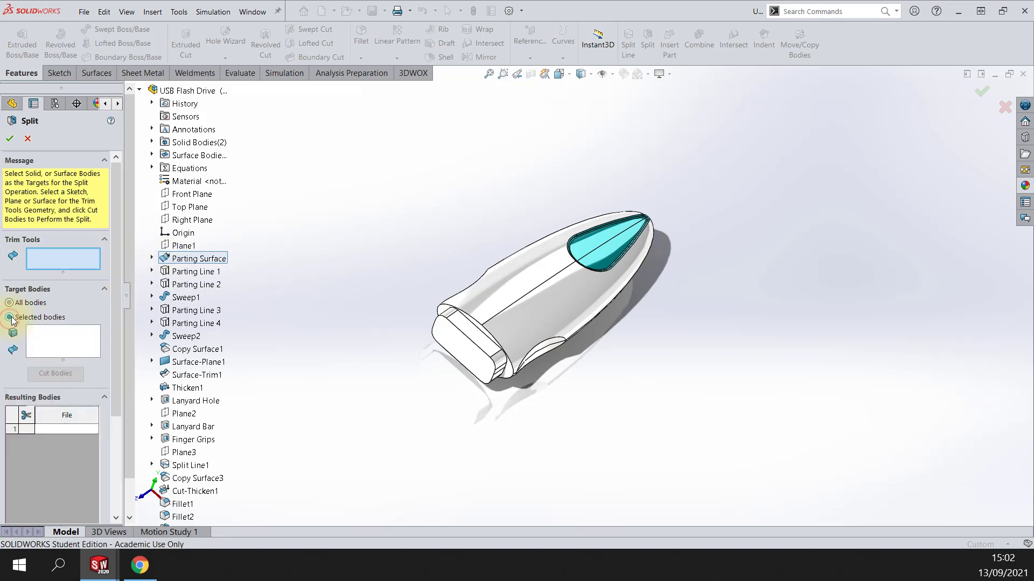
{"action": "left_click", "coordinate": [80, 259]}
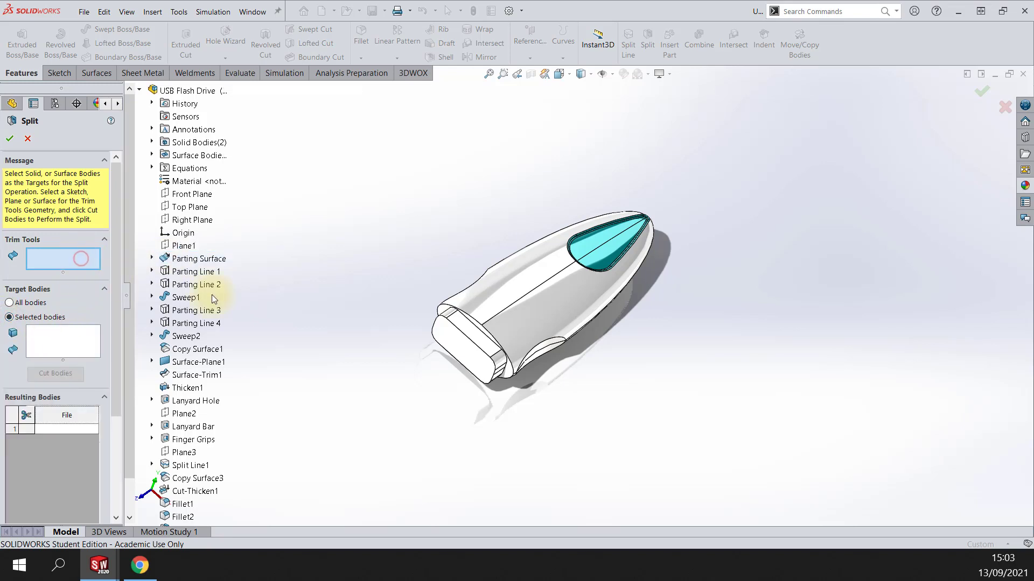
{"action": "left_click", "coordinate": [183, 260]}
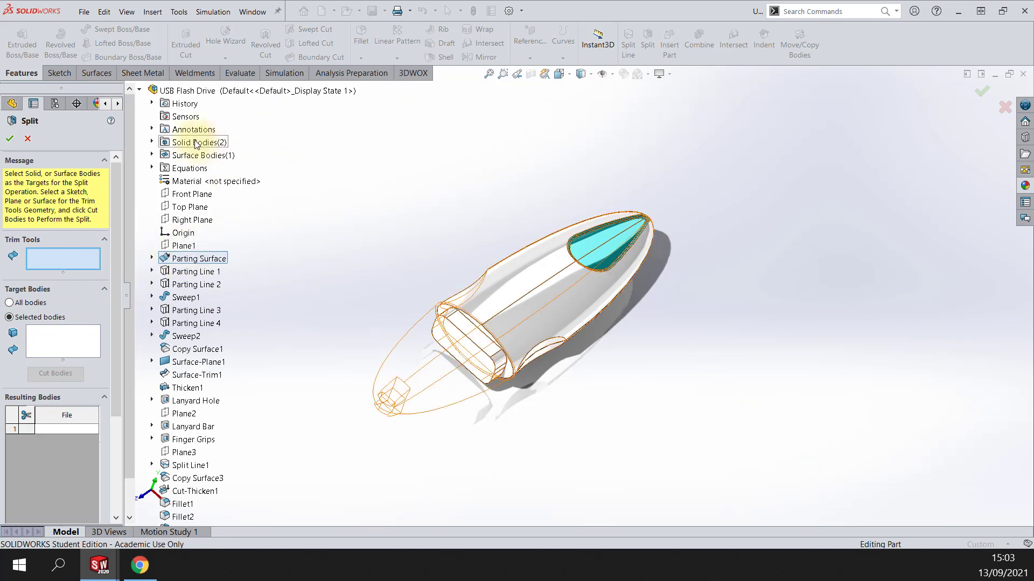
Step: Show the hidden cap body, Indent2, so that it is displayed together with the main body
{"action": "left_click", "coordinate": [152, 143]}
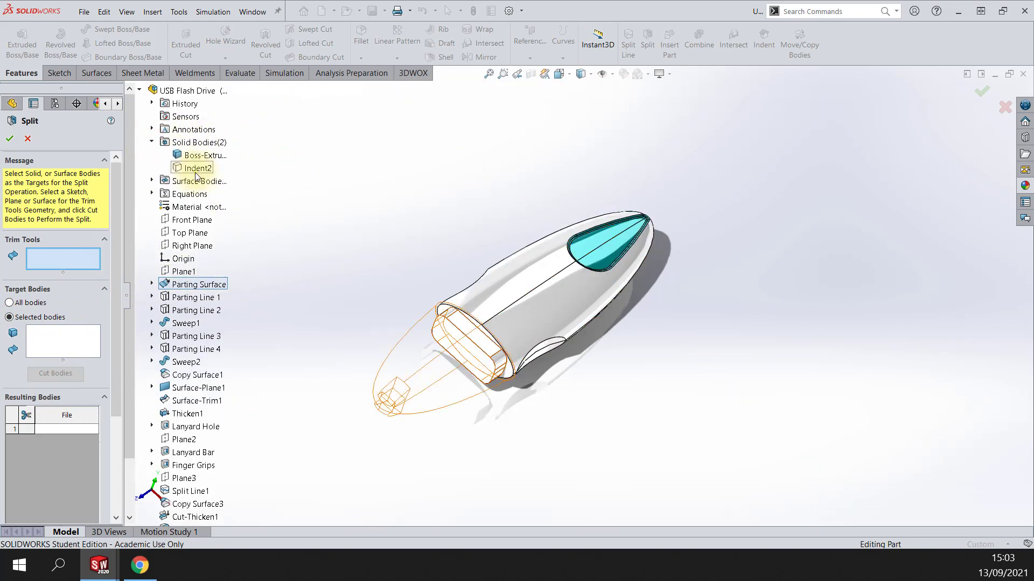
{"action": "right_click", "coordinate": [194, 156]}
{"action": "left_click", "coordinate": [205, 157]}
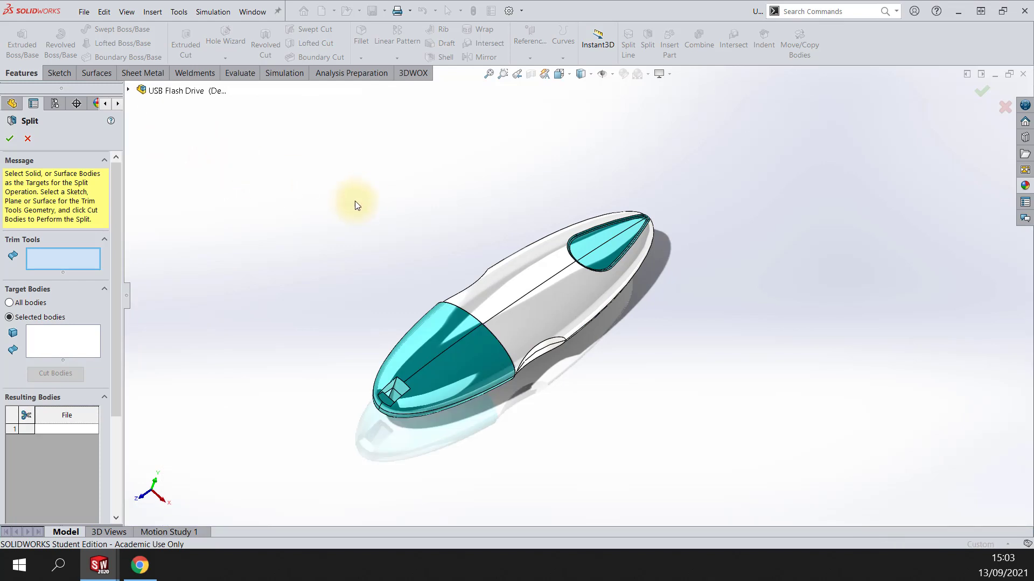
Step: Try the Parting Line 2 feature as the split's trim tool, and dismiss the resulting message
{"action": "left_click", "coordinate": [81, 260]}
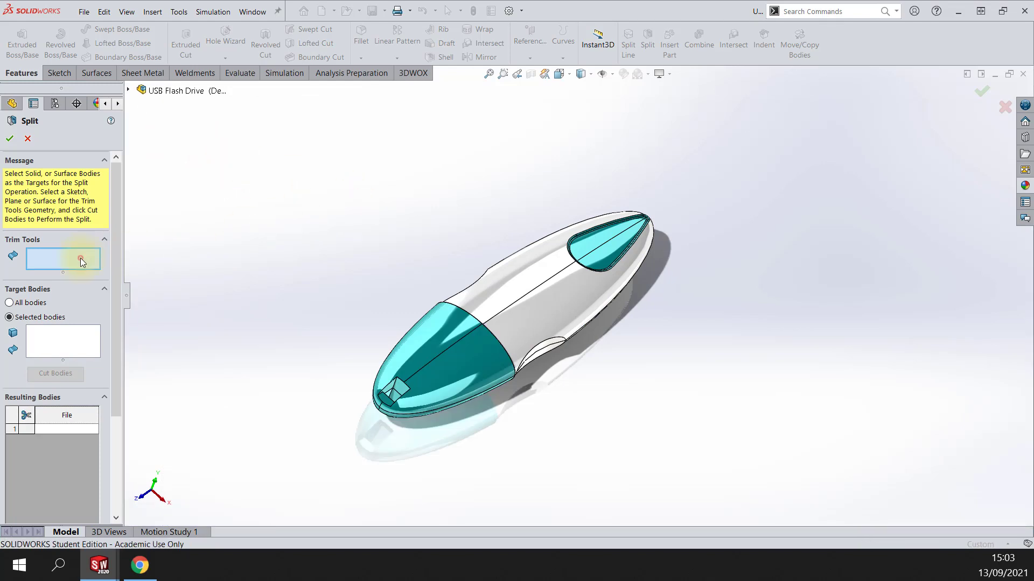
{"action": "left_click", "coordinate": [141, 90]}
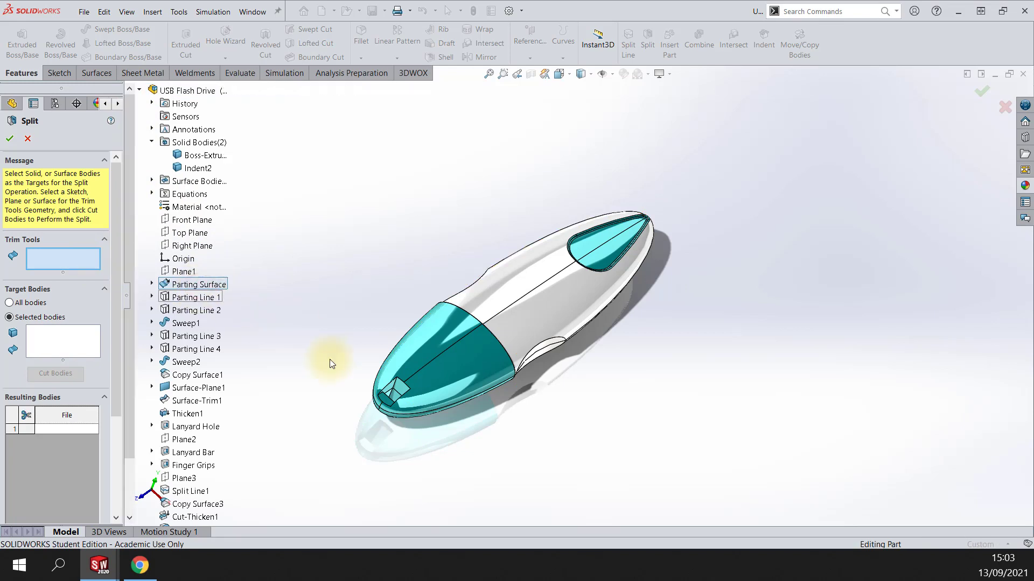
{"action": "middle_click_drag", "start_coordinate": [328, 360], "coordinate": [282, 250]}
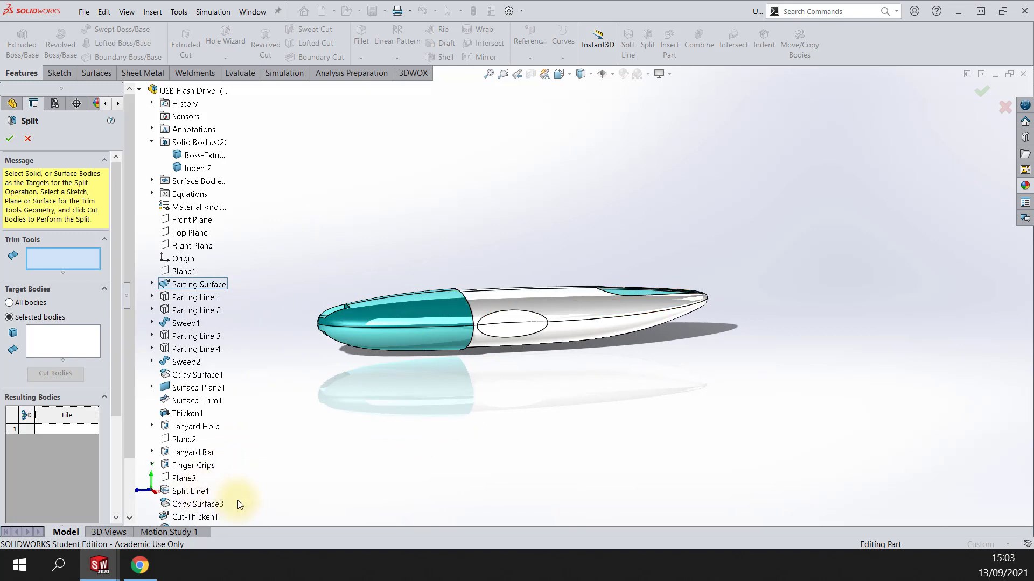
{"action": "scroll", "coordinate": [236, 499], "scroll_direction": "down", "scroll_amount": 3}
{"action": "scroll", "coordinate": [272, 387], "scroll_direction": "up", "scroll_amount": 3}
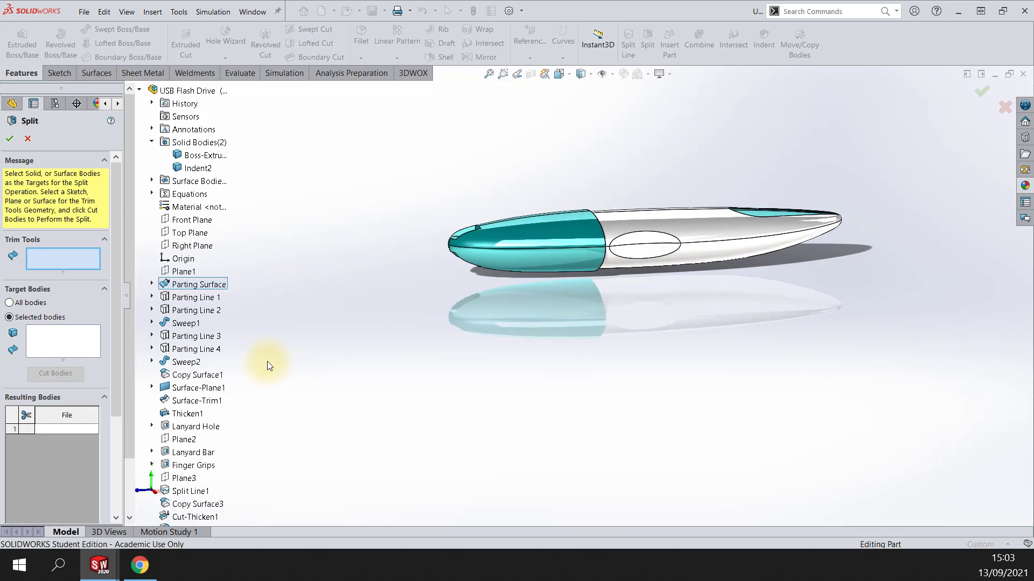
{"action": "left_click", "coordinate": [188, 308]}
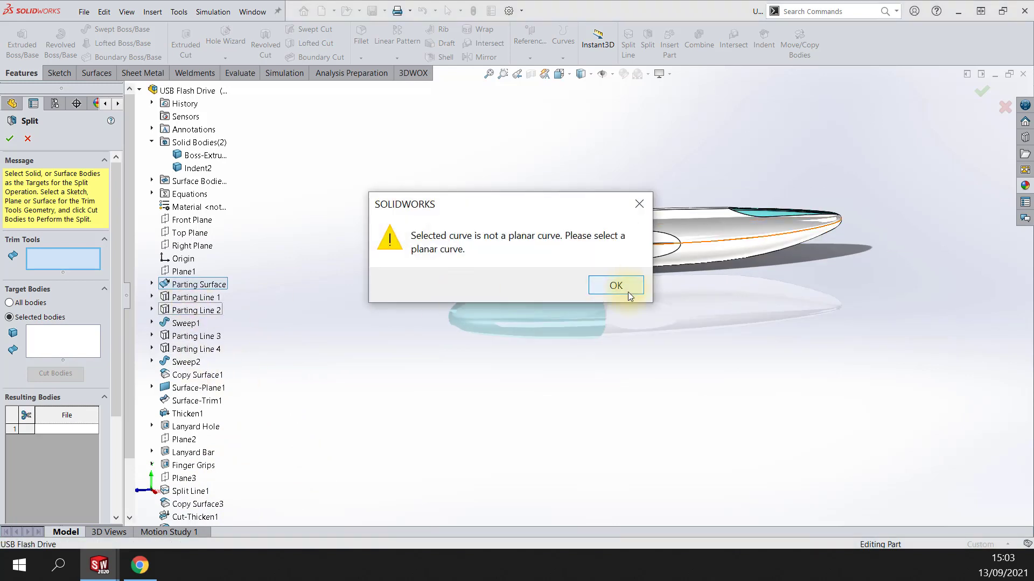
{"action": "left_click", "coordinate": [627, 291]}
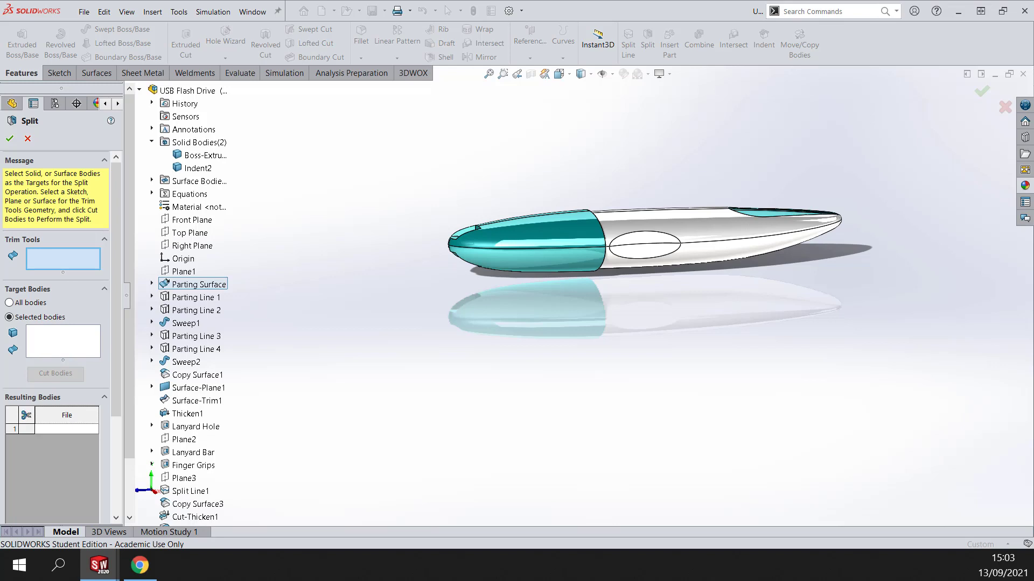
Step: Look through the feature history for a usable trim tool and retry the Parting Surface feature
{"action": "scroll", "coordinate": [210, 420], "scroll_direction": "down", "scroll_amount": 2}
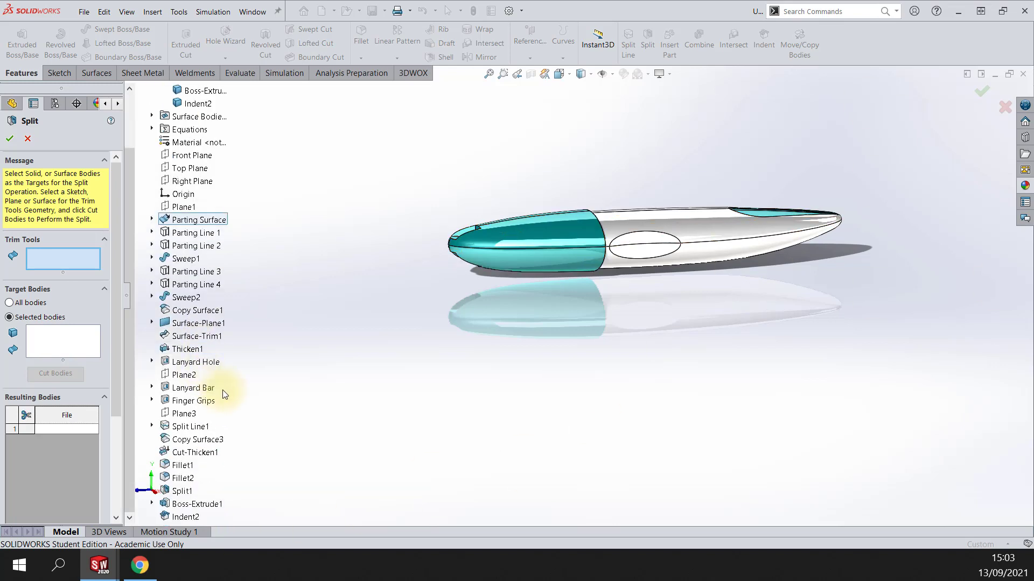
{"action": "scroll", "coordinate": [232, 389], "scroll_direction": "down", "scroll_amount": 1}
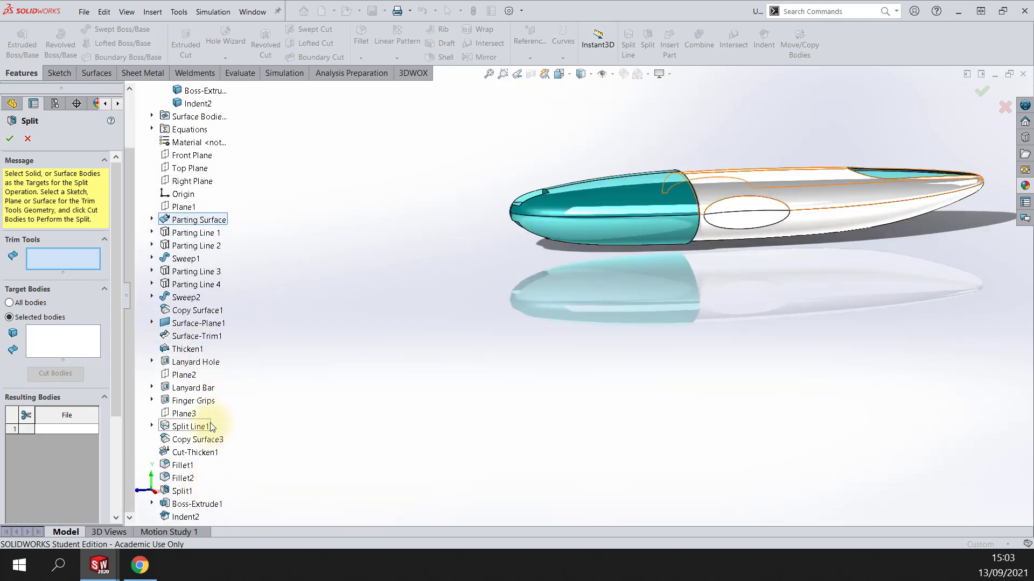
{"action": "scroll", "coordinate": [211, 425], "scroll_direction": "up", "scroll_amount": 2}
{"action": "left_click", "coordinate": [68, 257]}
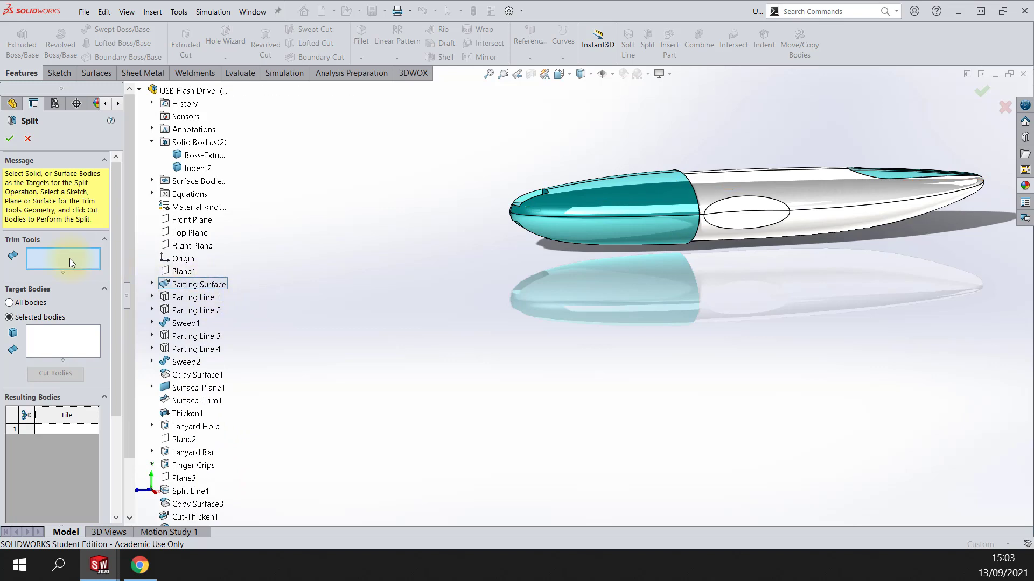
{"action": "left_click", "coordinate": [168, 287]}
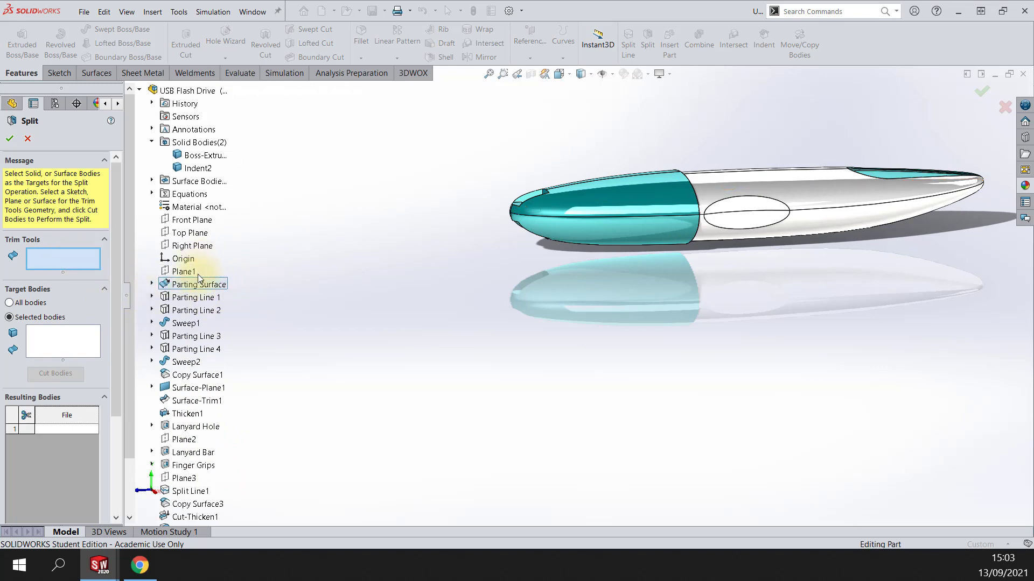
{"action": "left_click", "coordinate": [159, 285]}
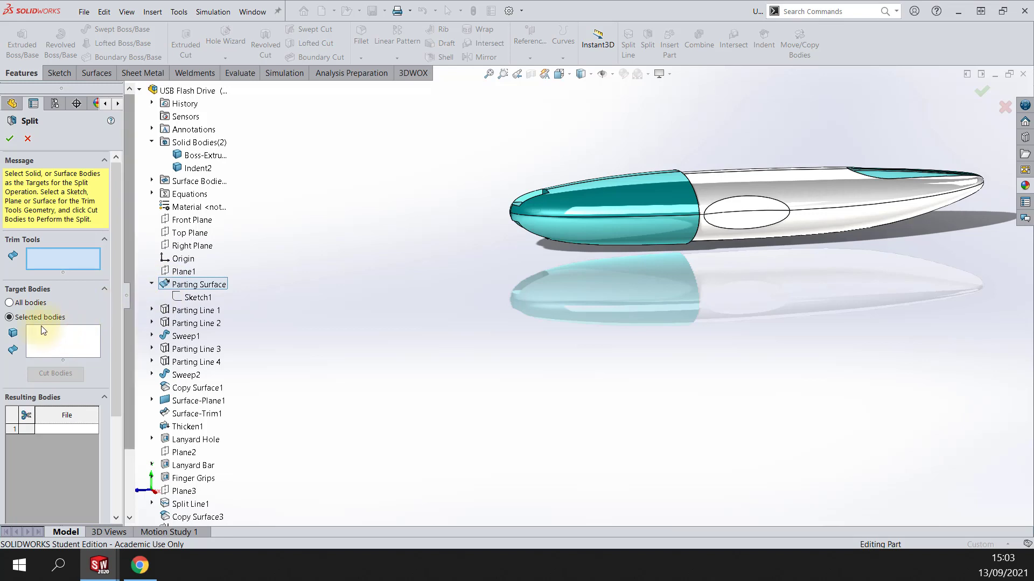
Step: Set the main body, Boss-Extrude1, as the split's target body and return to choosing a trim tool
{"action": "left_click", "coordinate": [54, 334]}
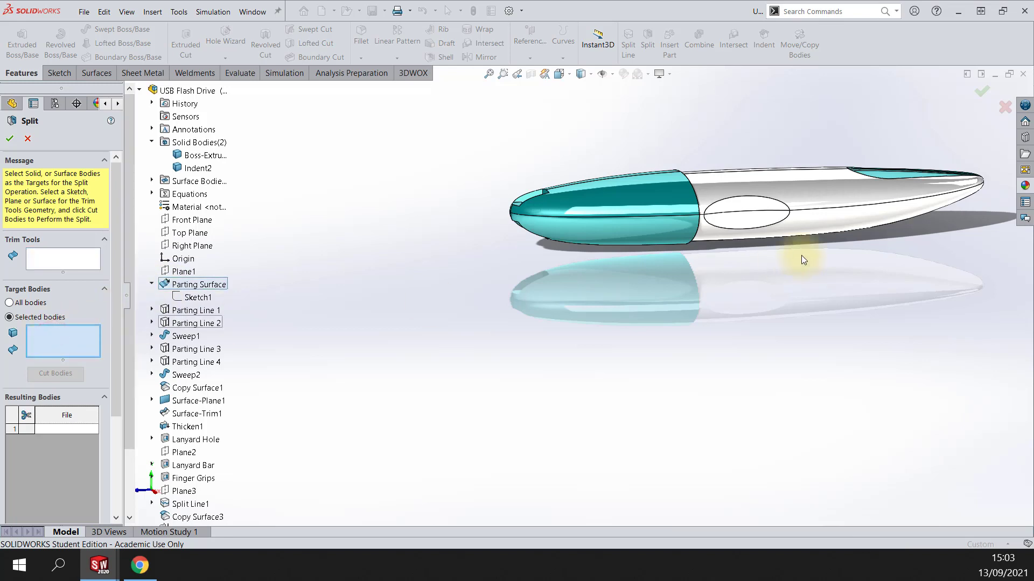
{"action": "left_click", "coordinate": [793, 186]}
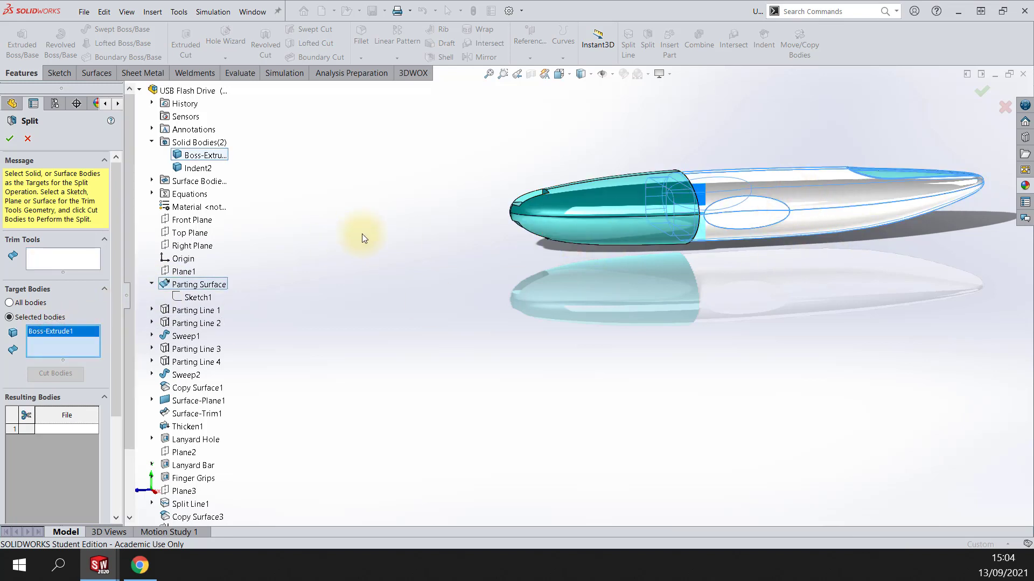
{"action": "left_click", "coordinate": [802, 228]}
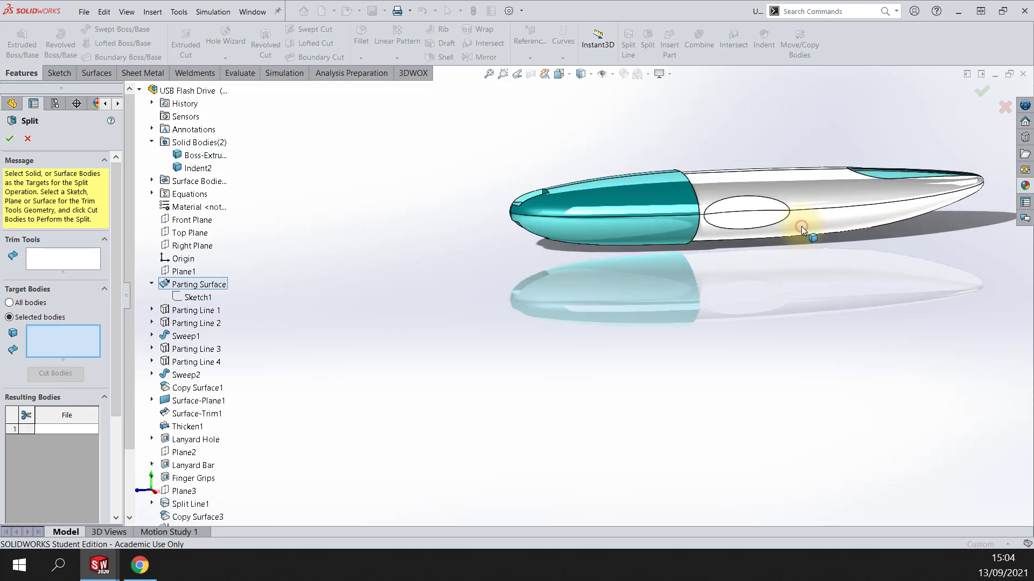
{"action": "left_click", "coordinate": [821, 207]}
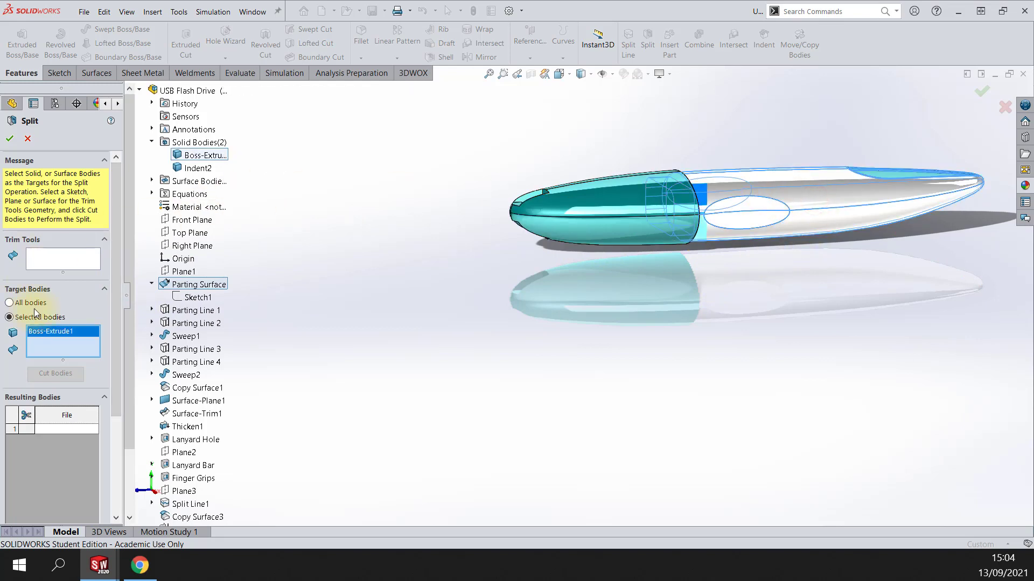
{"action": "left_click", "coordinate": [62, 256]}
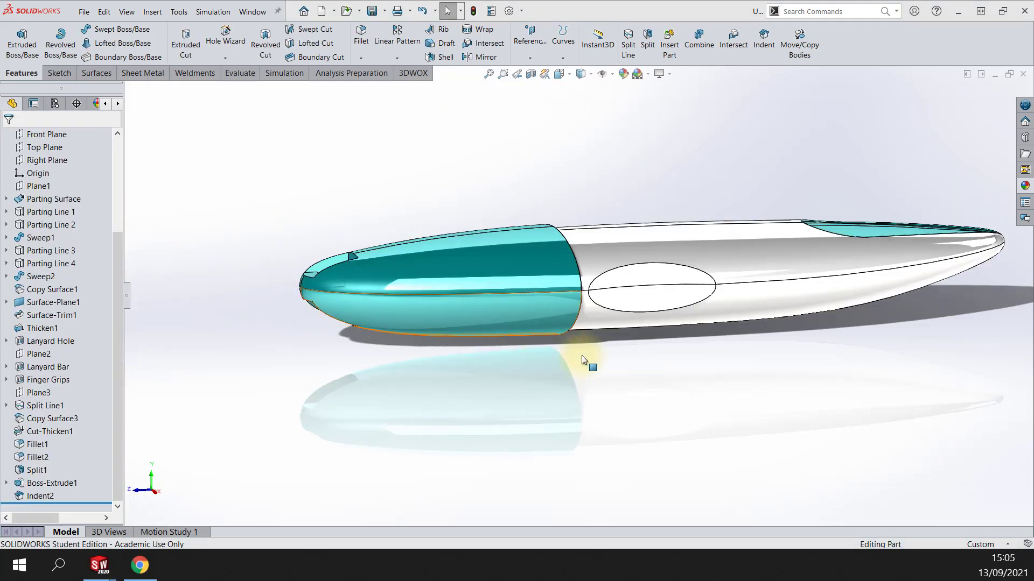
Step: Start a Split with the Parting Surface body from the surface bodies folder as the trim tool
{"action": "scroll", "coordinate": [637, 376], "scroll_direction": "up", "scroll_amount": 5}
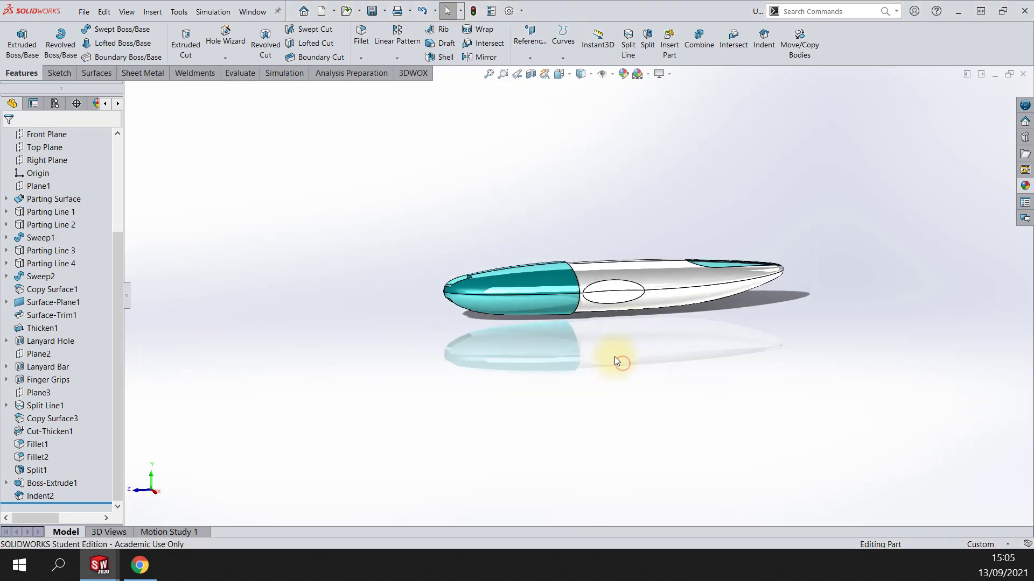
{"action": "key", "text": "ctrl+7"}
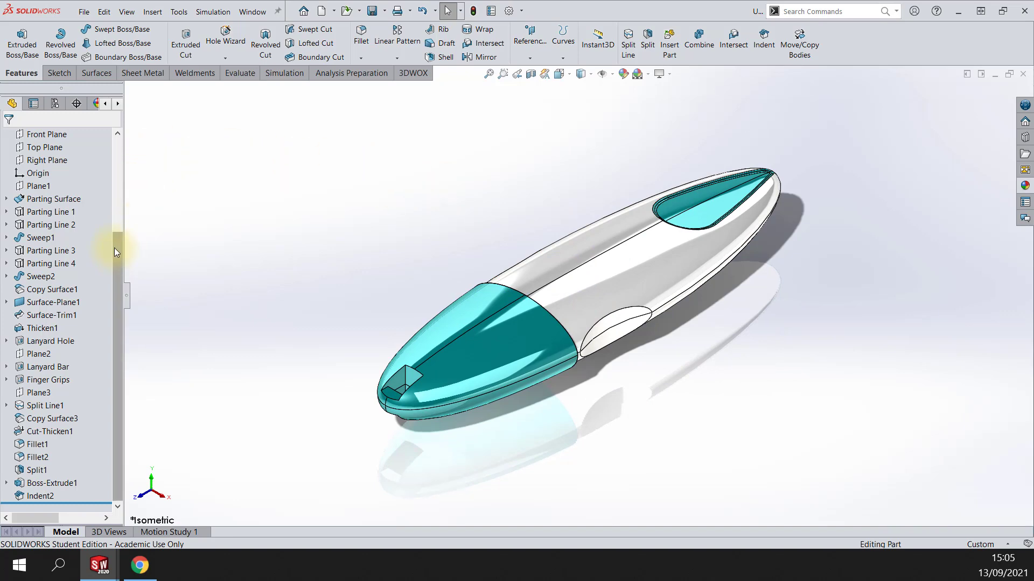
{"action": "left_click_drag", "start_coordinate": [115, 245], "coordinate": [121, 137]}
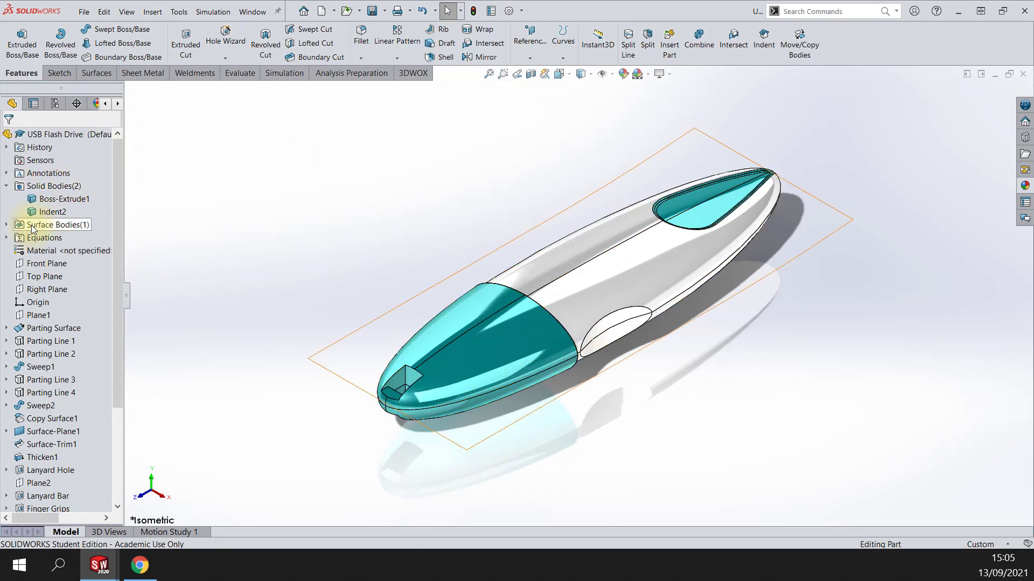
{"action": "left_click", "coordinate": [6, 225]}
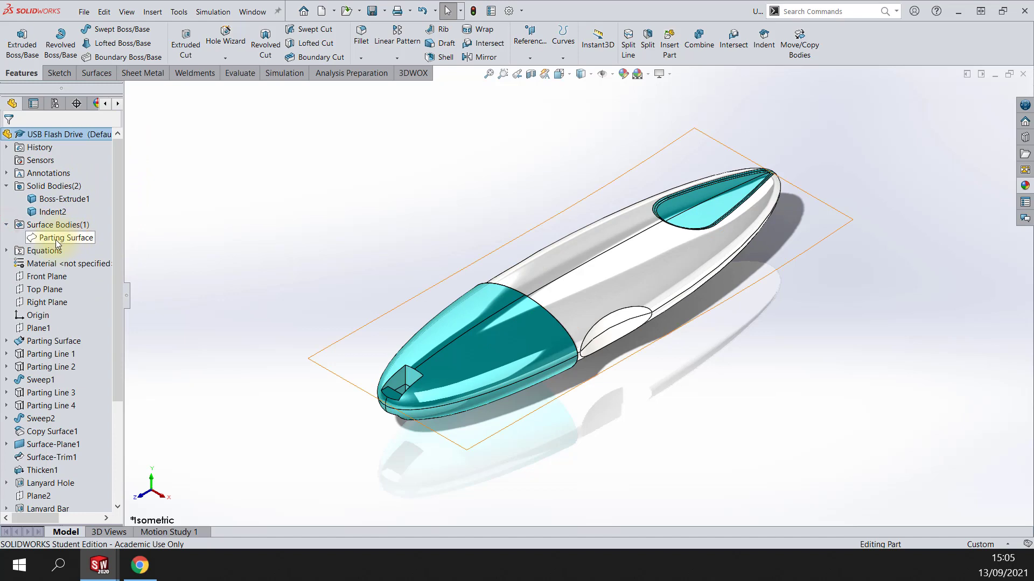
{"action": "left_click", "coordinate": [56, 238]}
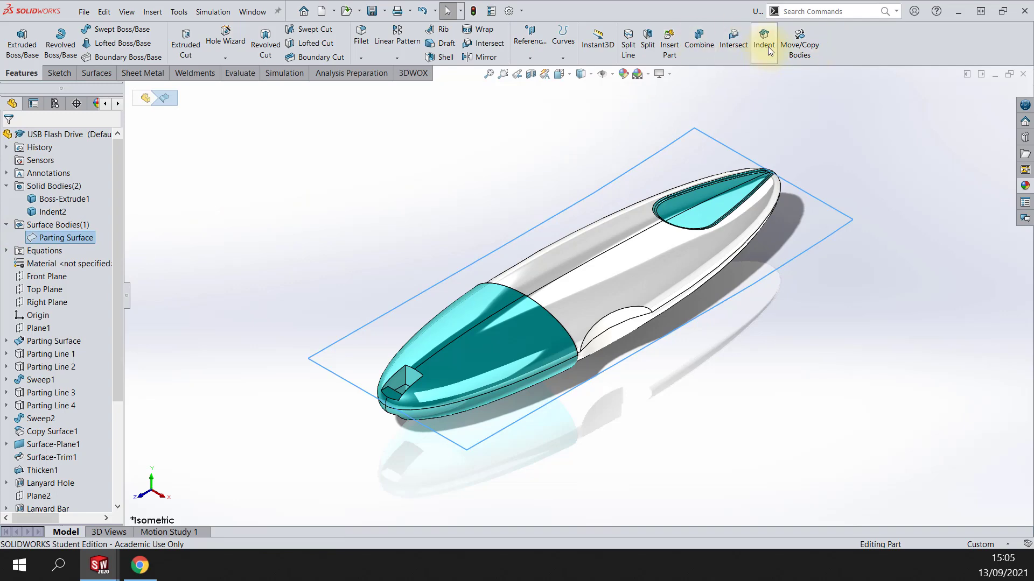
{"action": "left_click", "coordinate": [645, 45]}
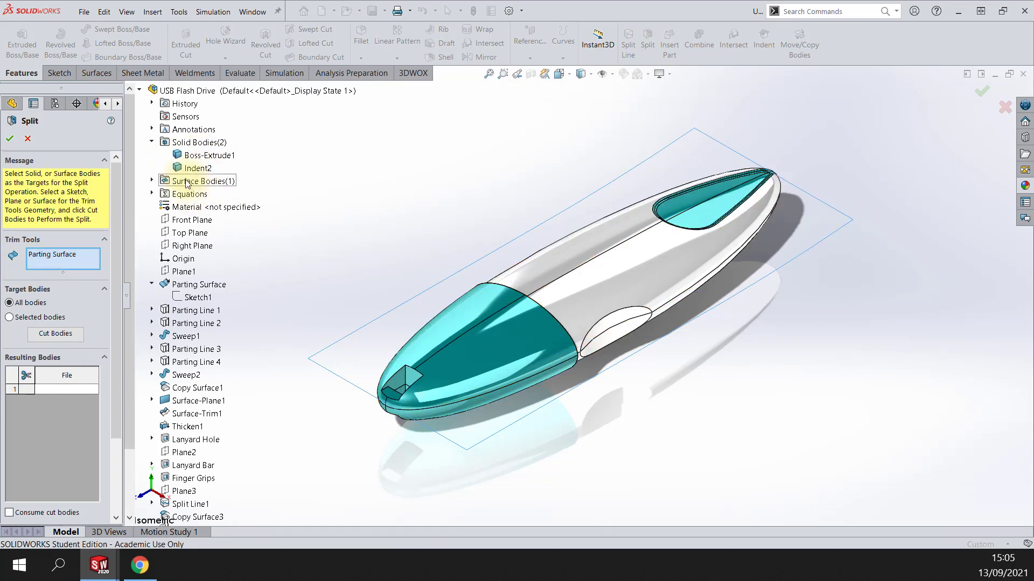
{"action": "left_click", "coordinate": [152, 181]}
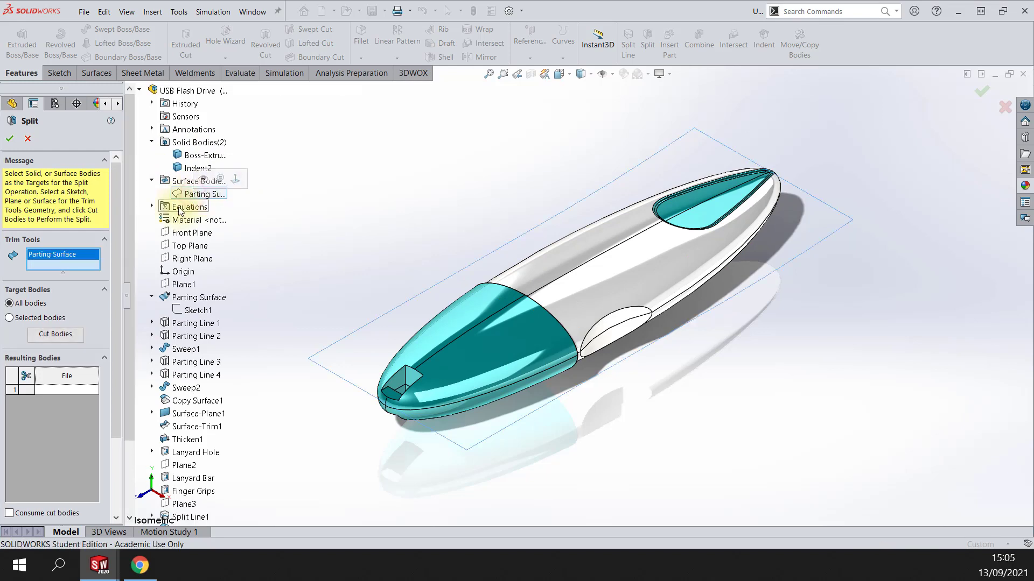
Step: Limit the split to the selected main body, Boss-Extrude1, and cut it with the Parting Surface
{"action": "left_click", "coordinate": [51, 319]}
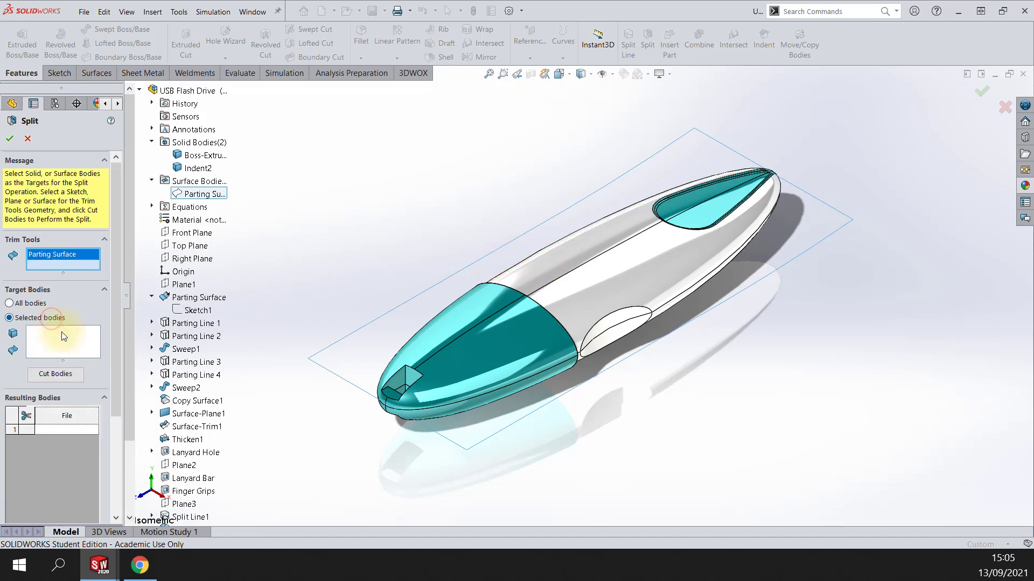
{"action": "left_click", "coordinate": [653, 272]}
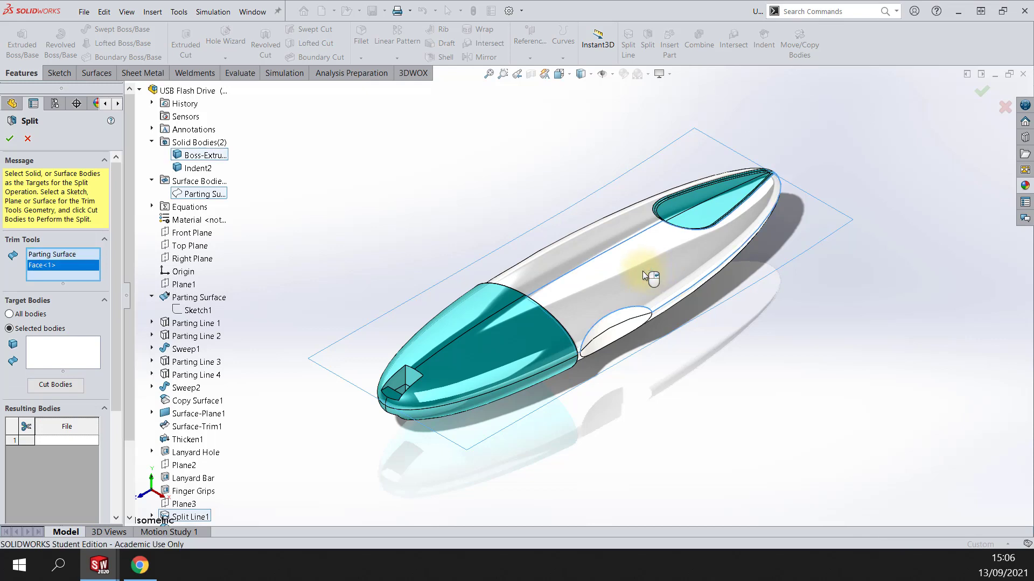
{"action": "right_click", "coordinate": [78, 263]}
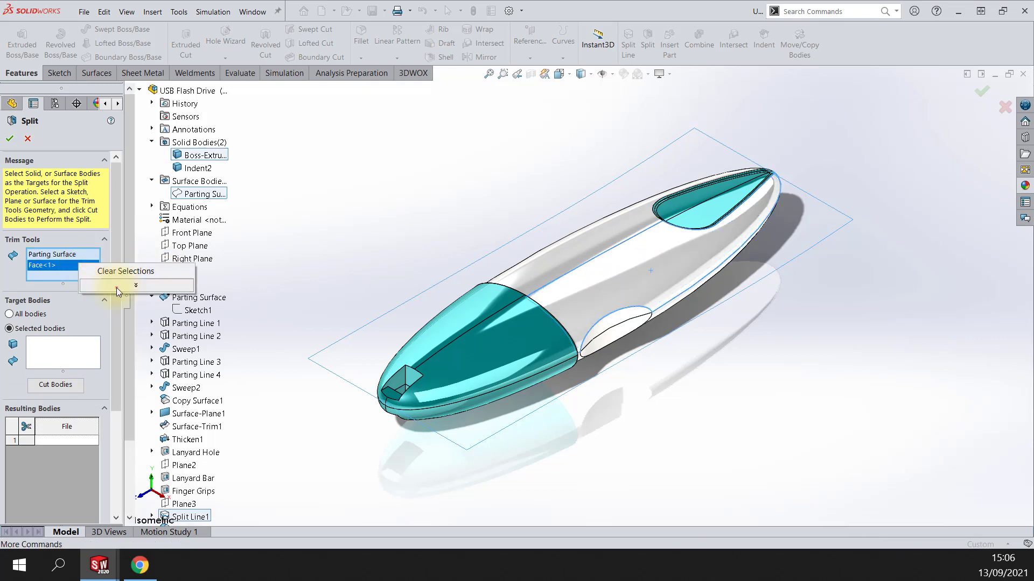
{"action": "mouse_move", "coordinate": [113, 286]}
{"action": "left_click", "coordinate": [60, 351]}
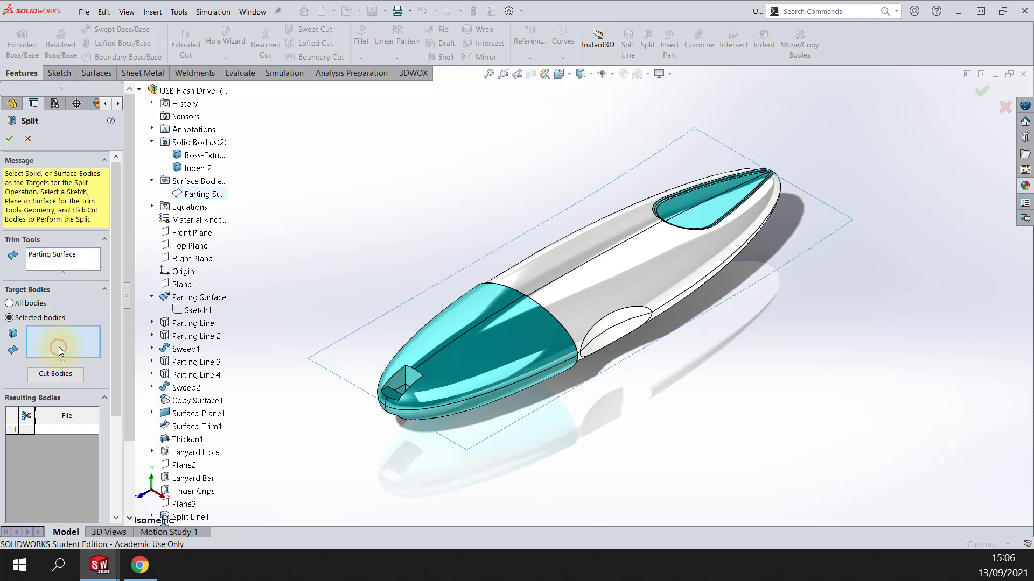
{"action": "left_click", "coordinate": [641, 284]}
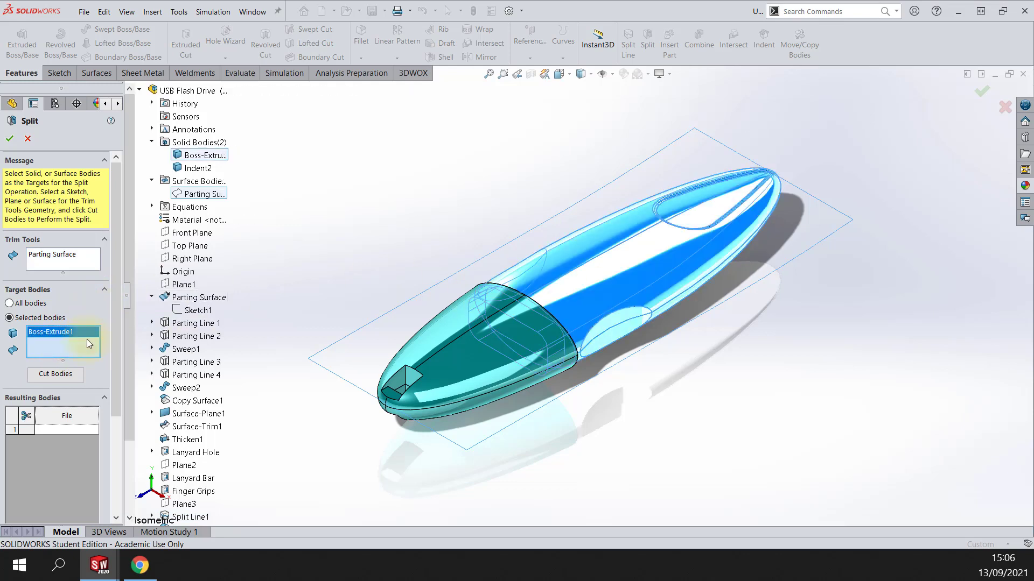
{"action": "left_click", "coordinate": [72, 374]}
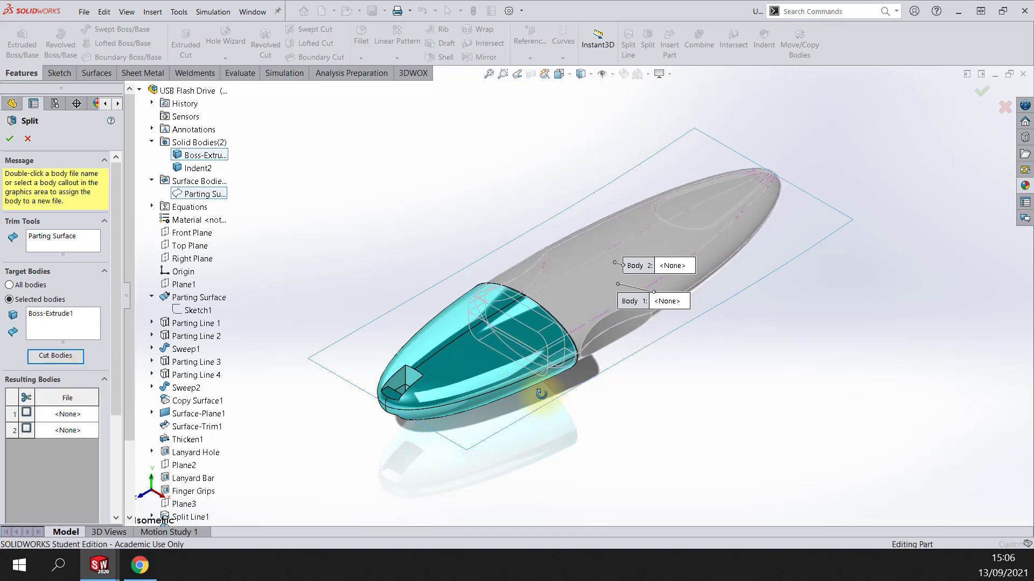
Step: Move the Body 2 callout above the drive and the Body 1 callout below it, clear of the model
{"action": "mouse_move", "coordinate": [546, 388]}
{"action": "middle_mouse_down"}
{"action": "mouse_move", "coordinate": [501, 334]}
{"action": "mouse_move", "coordinate": [687, 260]}
{"action": "middle_mouse_up"}
{"action": "left_click_drag", "start_coordinate": [687, 246], "coordinate": [667, 190]}
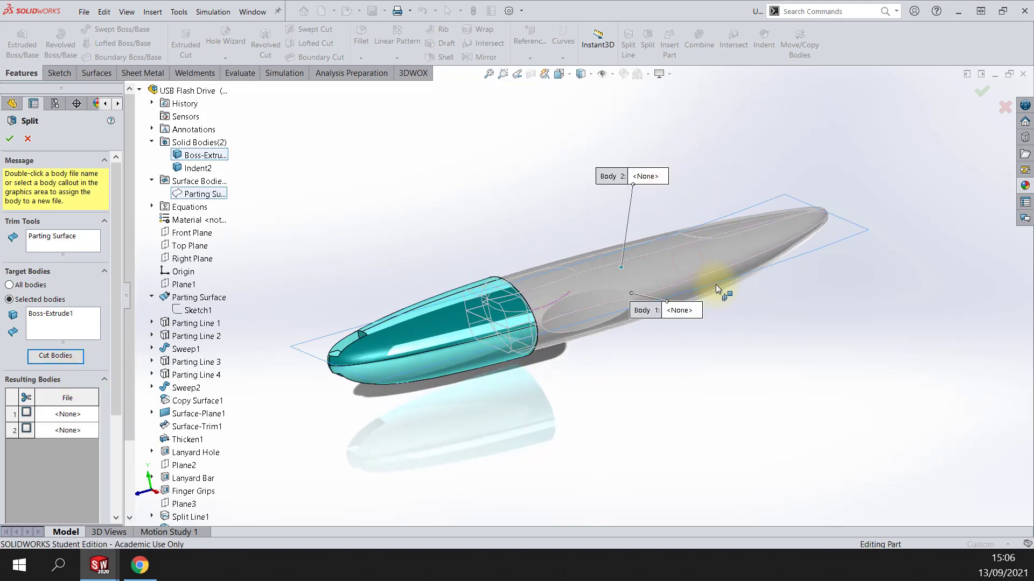
{"action": "left_click_drag", "start_coordinate": [691, 312], "coordinate": [750, 338]}
{"action": "middle_click_drag", "start_coordinate": [619, 392], "coordinate": [564, 370]}
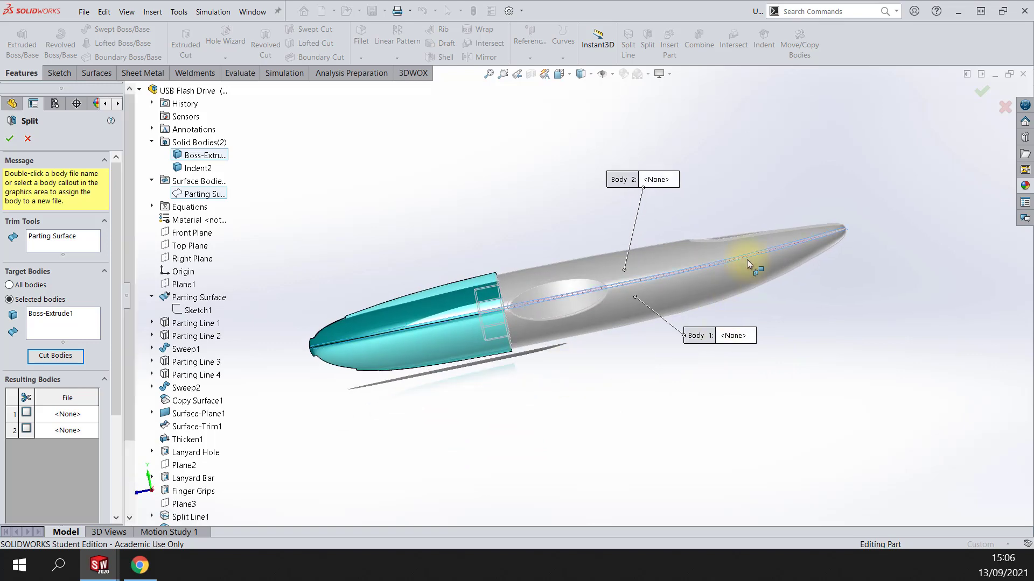
Step: Assign the upper half of the main body, Body 2, to a new part file named USB TOP
{"action": "left_click", "coordinate": [669, 181]}
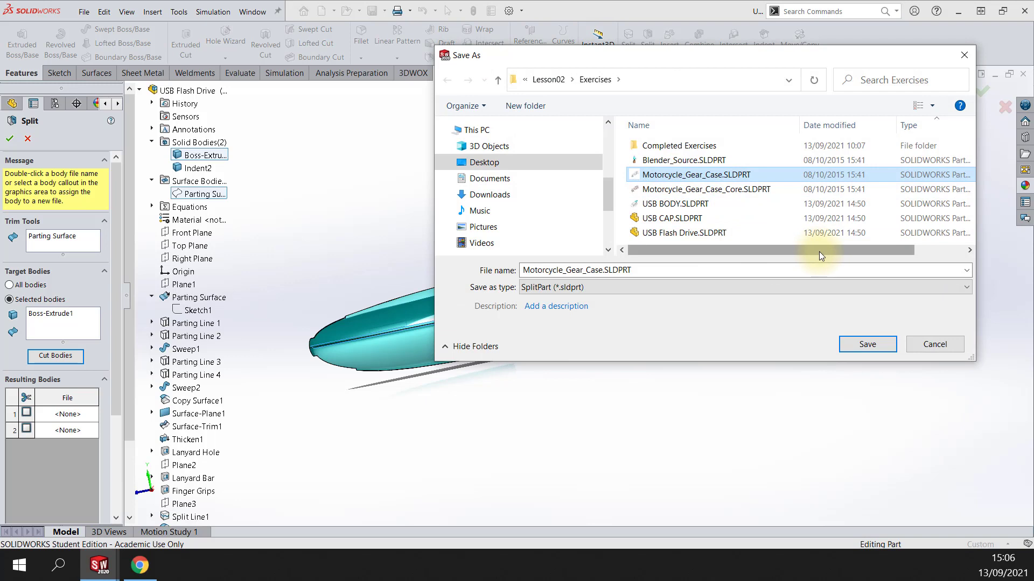
{"action": "double_click", "coordinate": [662, 269]}
{"action": "type", "text": "US"}
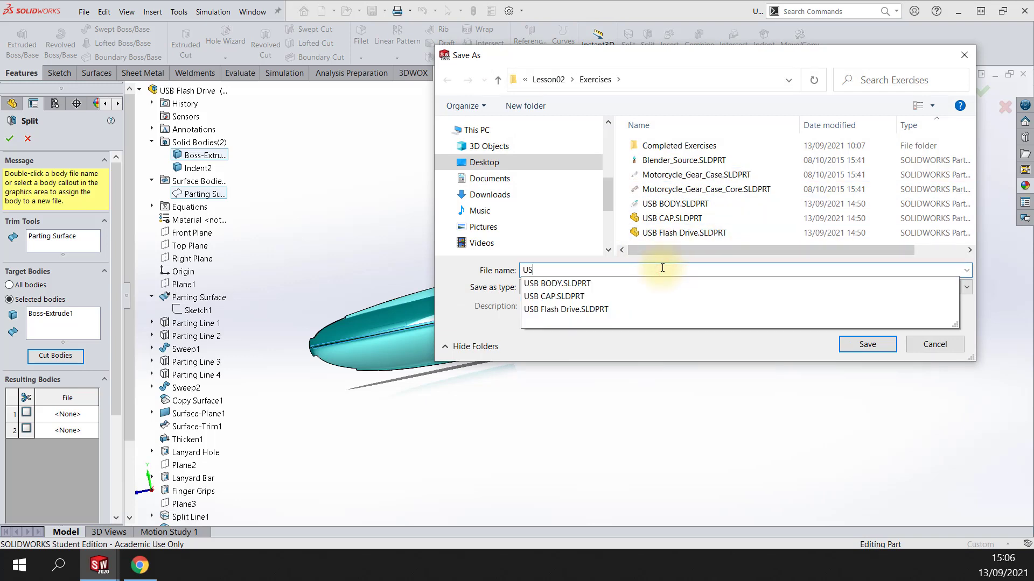
{"action": "type", "text": "B TOP"}
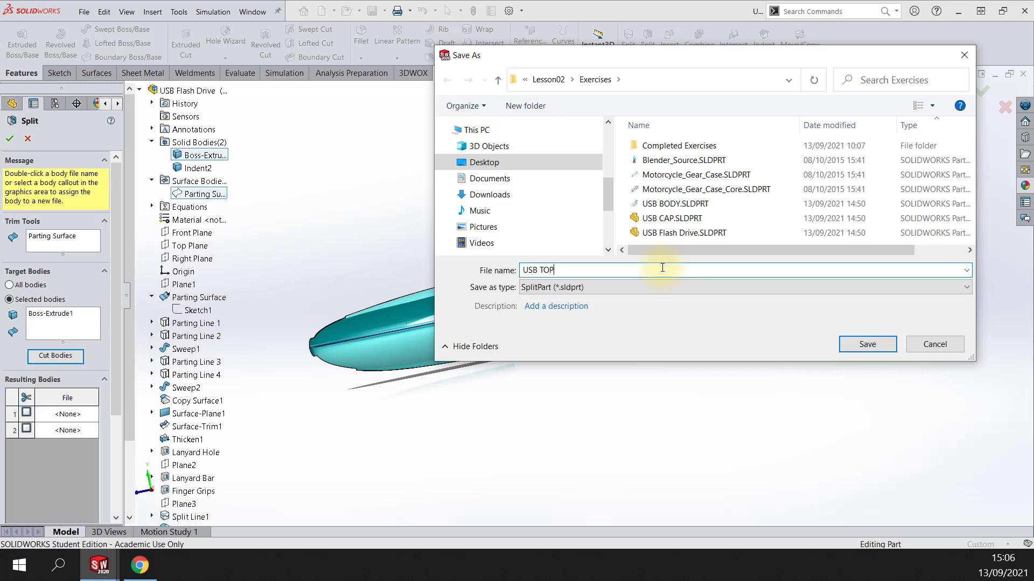
{"action": "key", "text": "Return"}
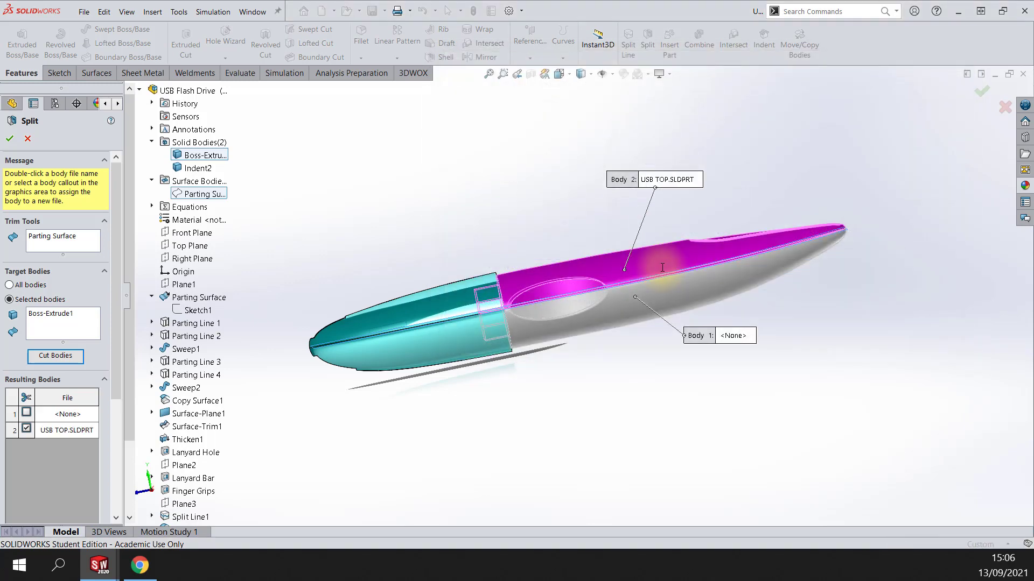
Step: Assign the lower half of the main body, Body 1, to a new part file named USB BOTTOM
{"action": "left_click", "coordinate": [727, 336]}
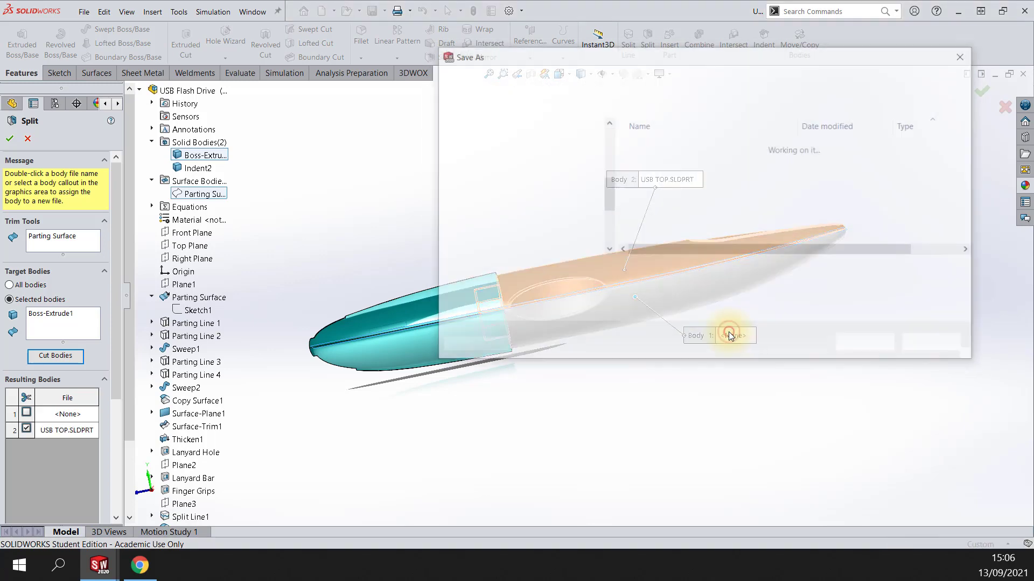
{"action": "type", "text": "U"}
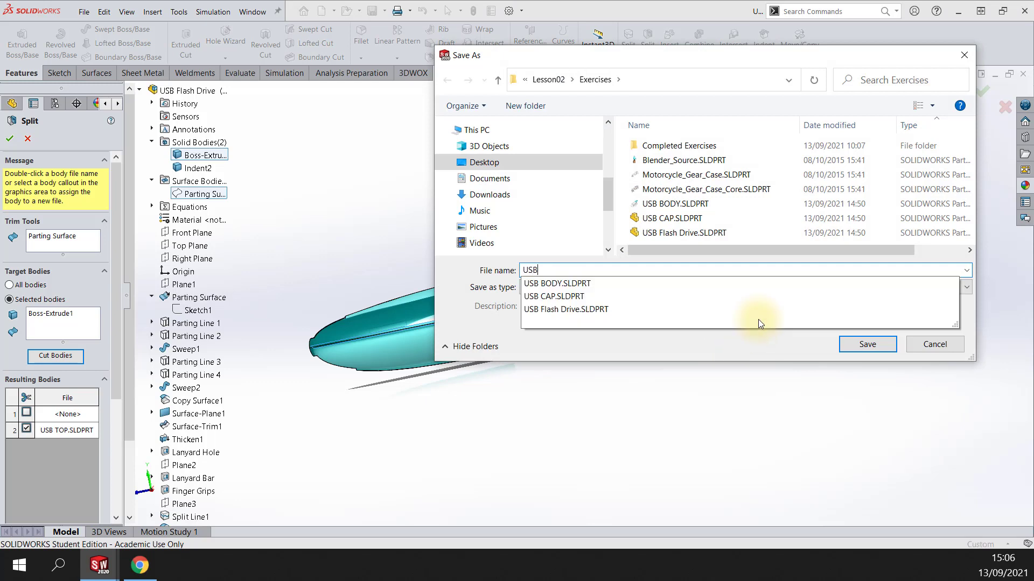
{"action": "type", "text": "SB BO"}
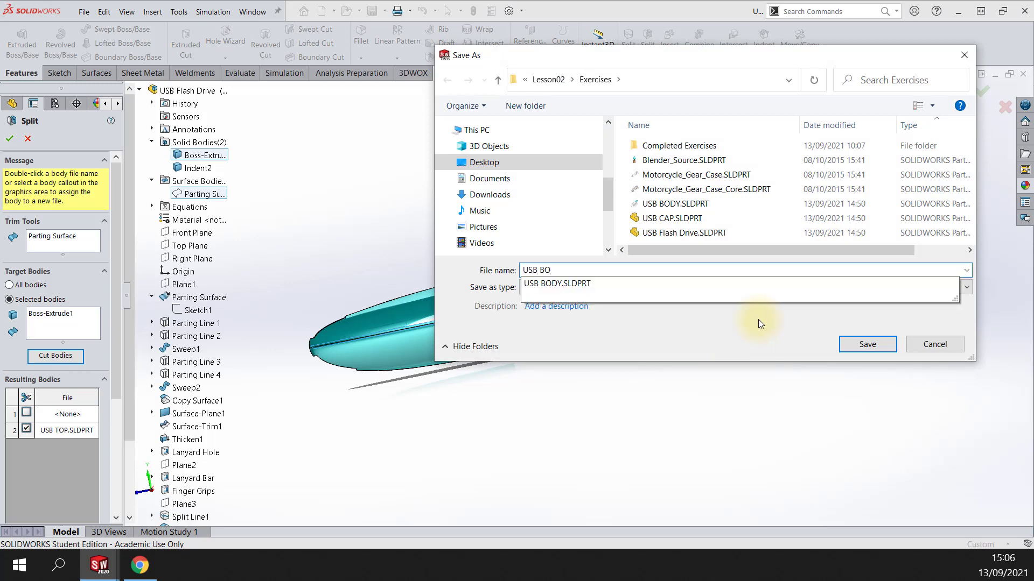
{"action": "type", "text": "TTOM"}
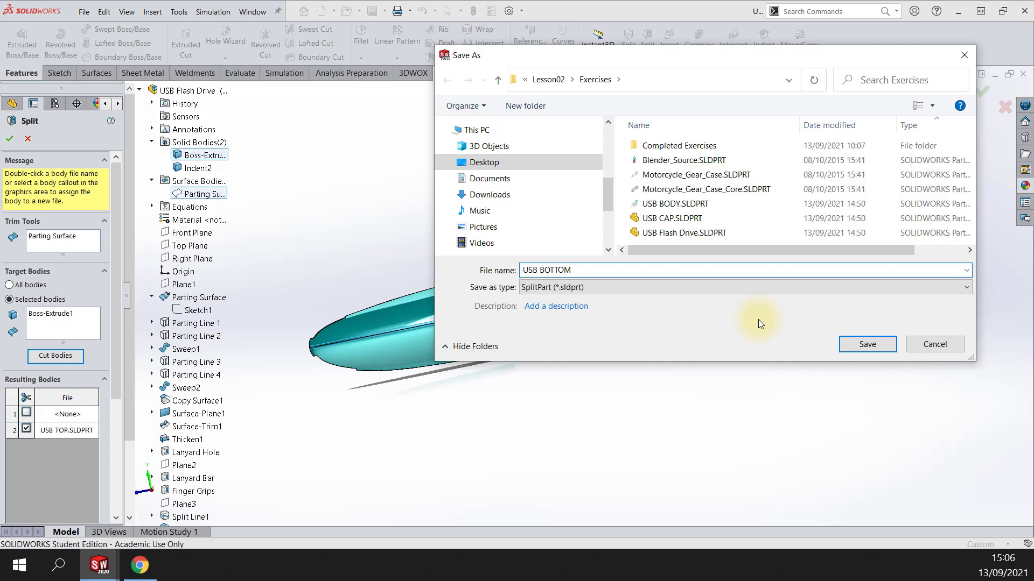
{"action": "key", "text": "Return"}
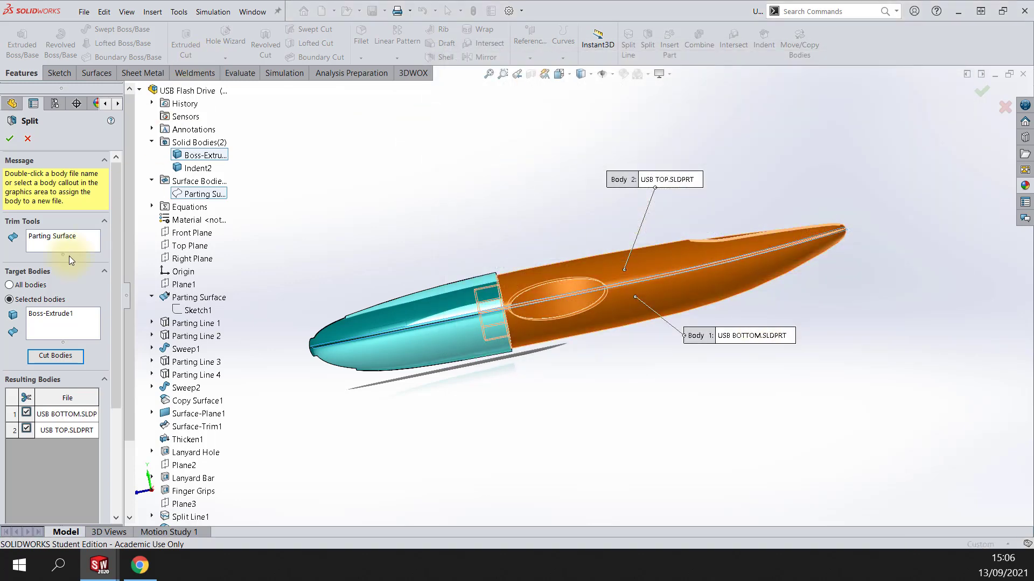
Step: Turn on propagation of visual properties for the split bodies and complete the Split feature
{"action": "scroll", "coordinate": [118, 351], "scroll_direction": "down", "scroll_amount": 5}
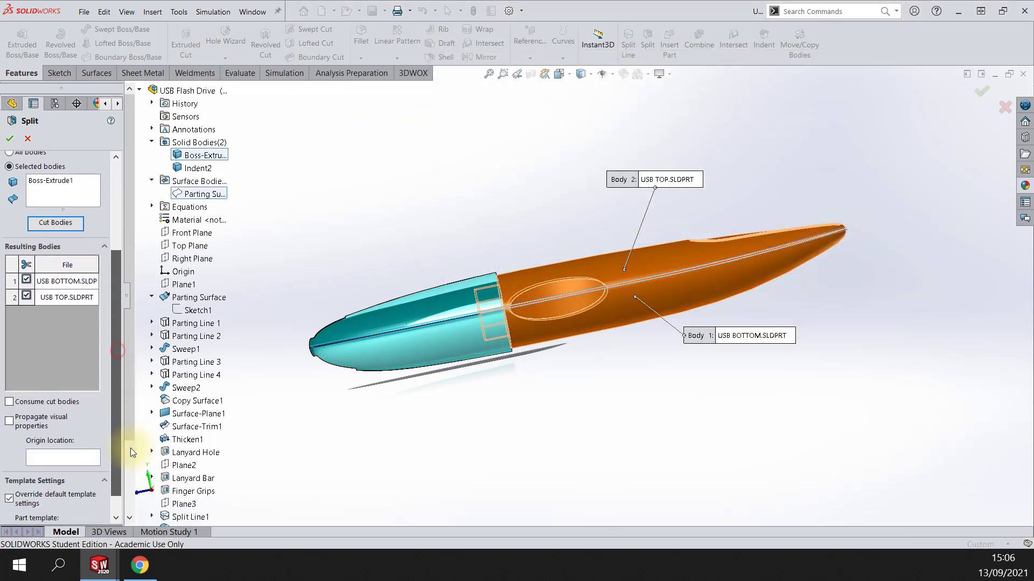
{"action": "left_click", "coordinate": [9, 397]}
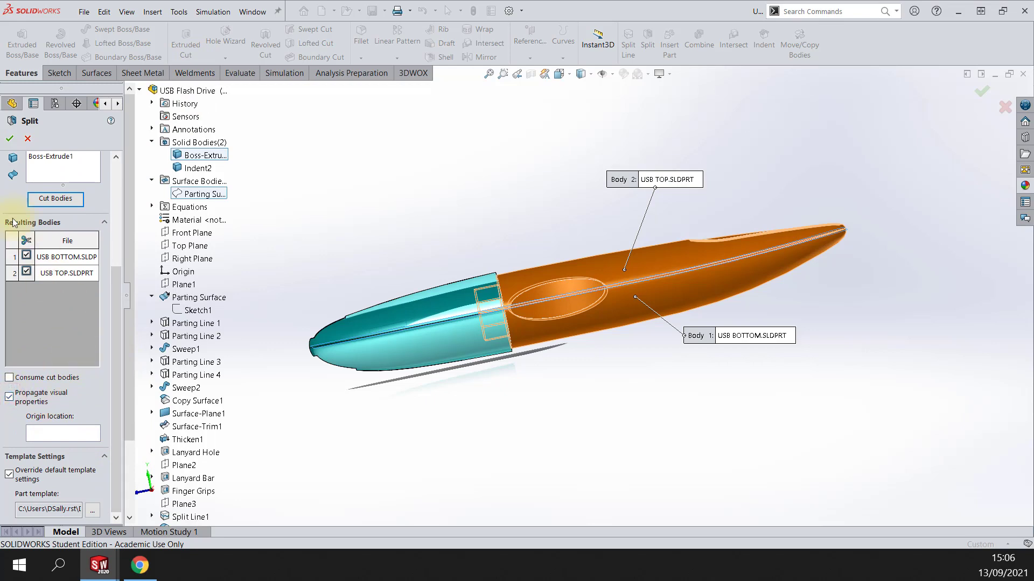
{"action": "left_click", "coordinate": [11, 140]}
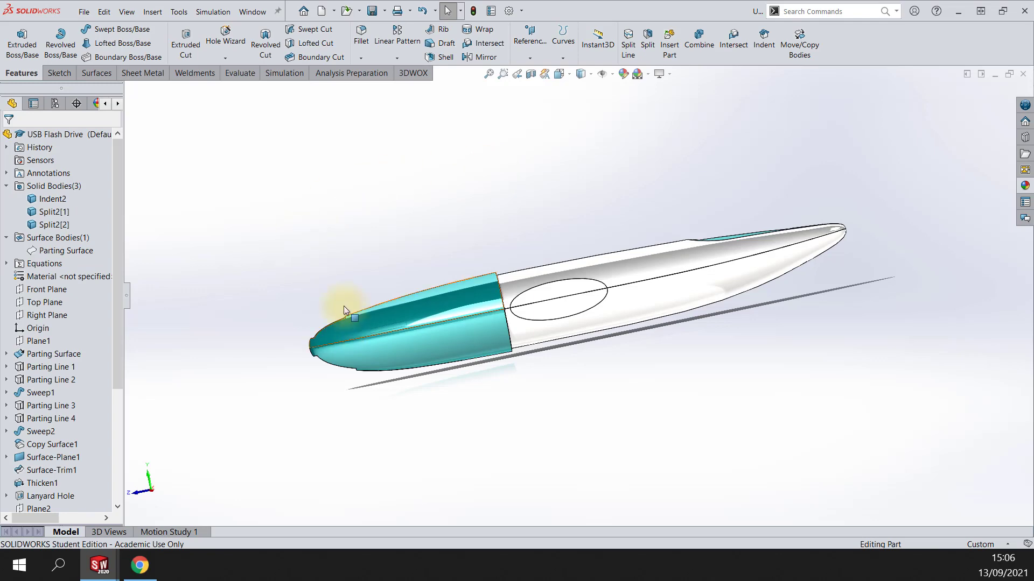
Step: Inspect the cap and the upper half of the split main body in the isometric view
{"action": "middle_click_drag", "start_coordinate": [343, 306], "coordinate": [353, 299]}
{"action": "key", "text": "ctrl+7"}
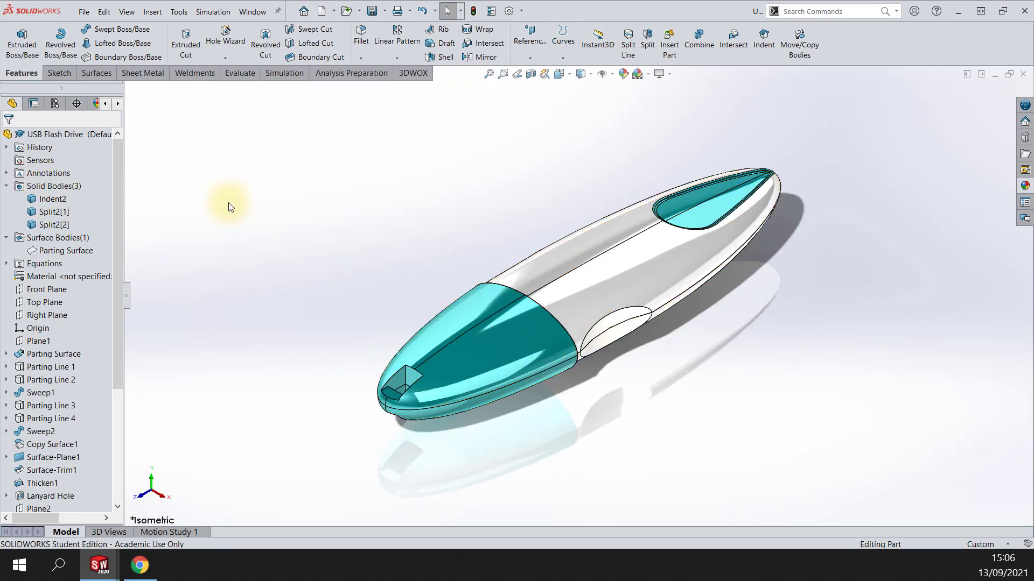
{"action": "left_click", "coordinate": [448, 317]}
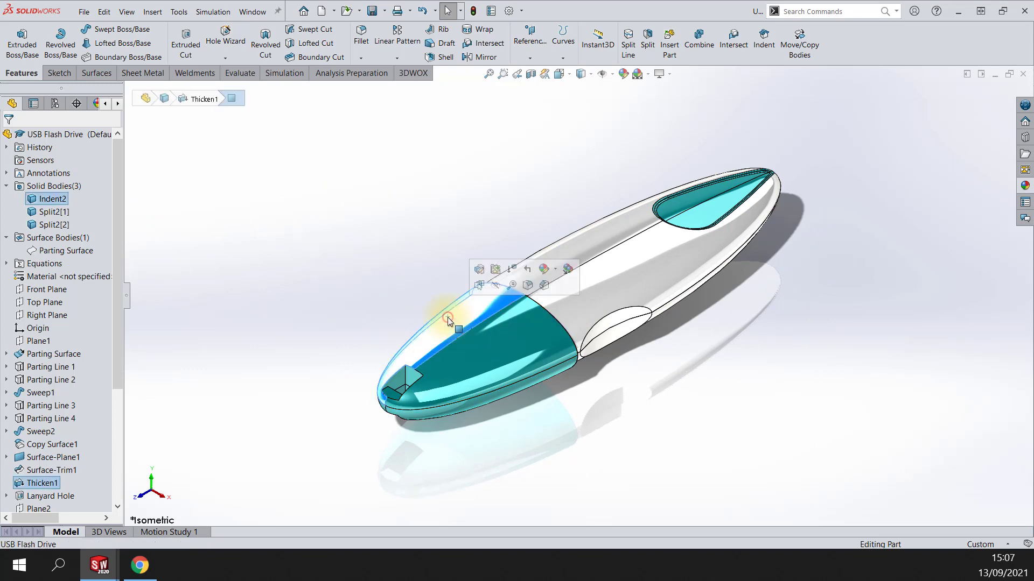
{"action": "left_click", "coordinate": [621, 268]}
{"action": "mouse_move", "coordinate": [621, 269]}
{"action": "middle_mouse_down"}
{"action": "mouse_move", "coordinate": [639, 385]}
{"action": "mouse_move", "coordinate": [596, 360]}
{"action": "middle_mouse_up"}
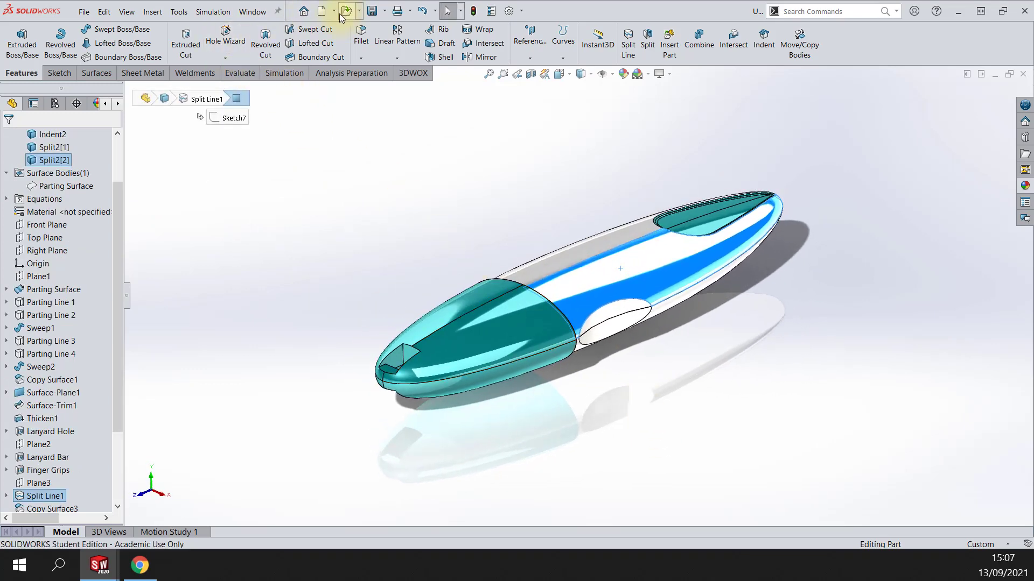
Step: Bring up the USB BOTTOM and USB TOP parts in turn and view each in isometric orientation
{"action": "left_click", "coordinate": [250, 13]}
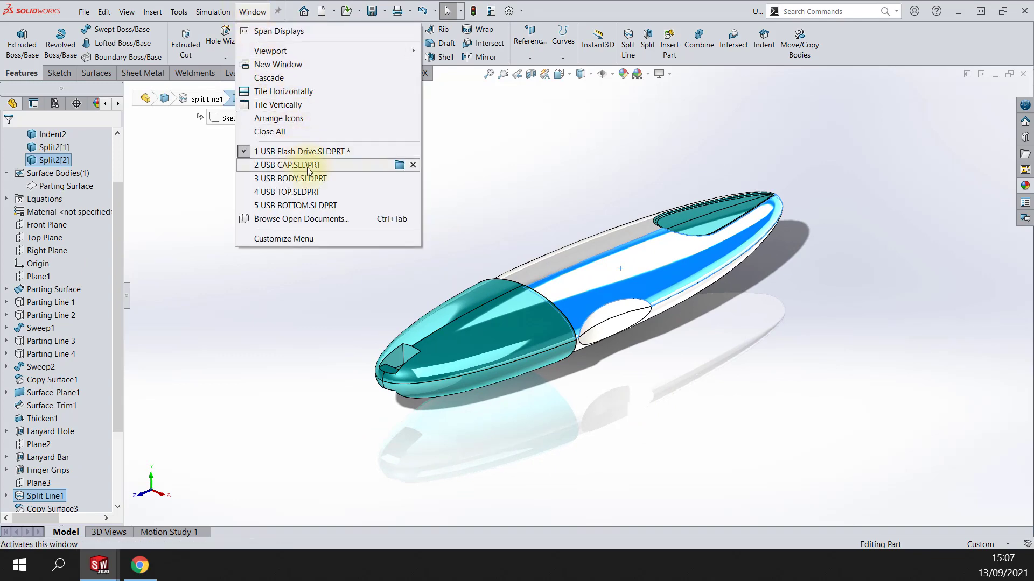
{"action": "left_click", "coordinate": [538, 113]}
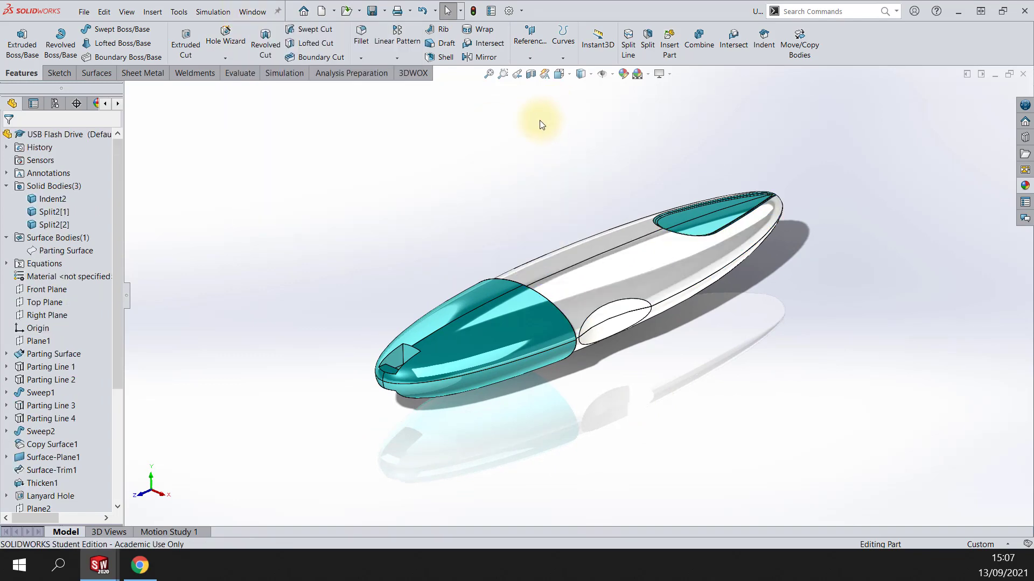
{"action": "key", "text": "ctrl+Tab"}
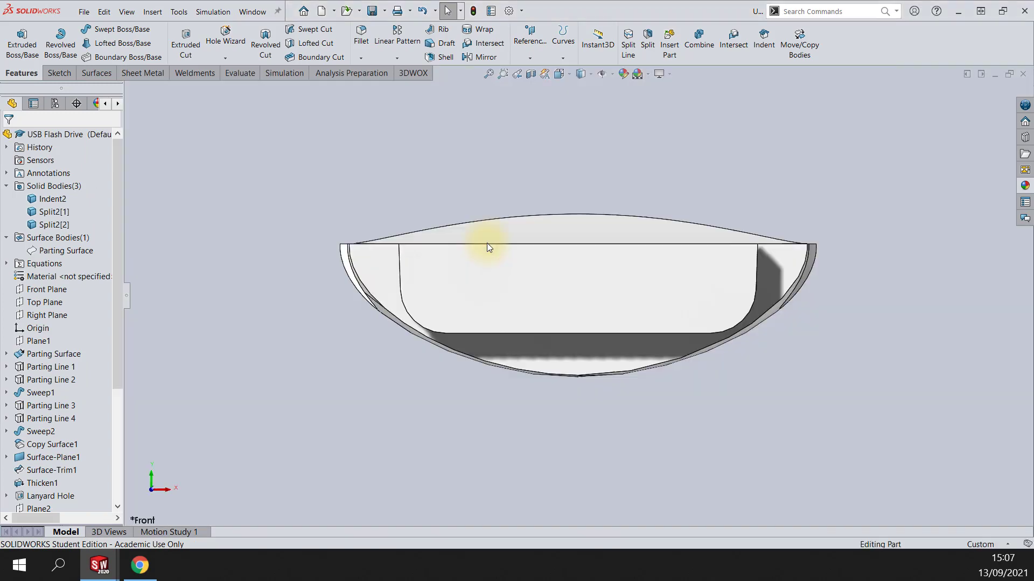
{"action": "key", "text": "ctrl+7"}
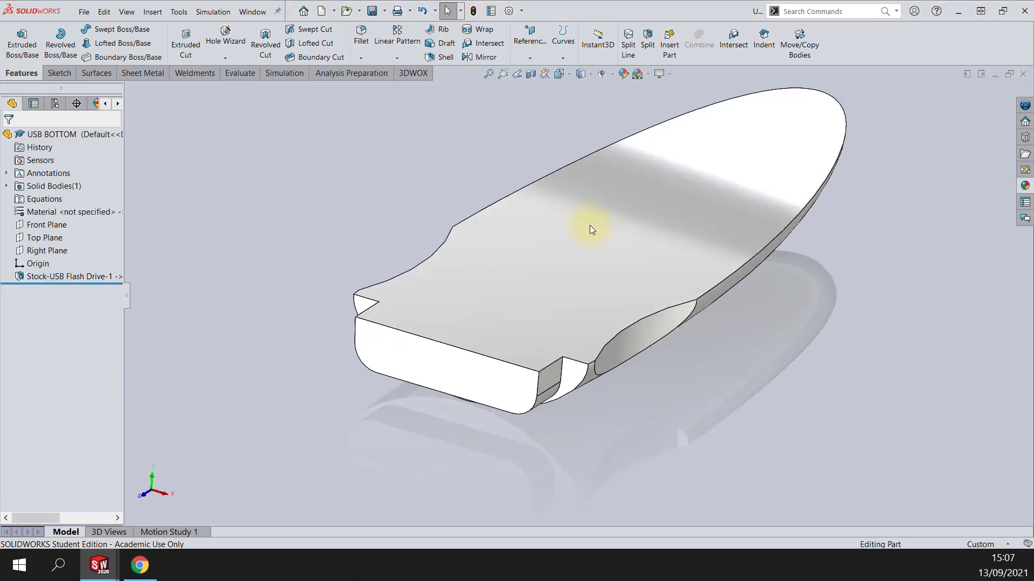
{"action": "key", "text": "ctrl+Tab"}
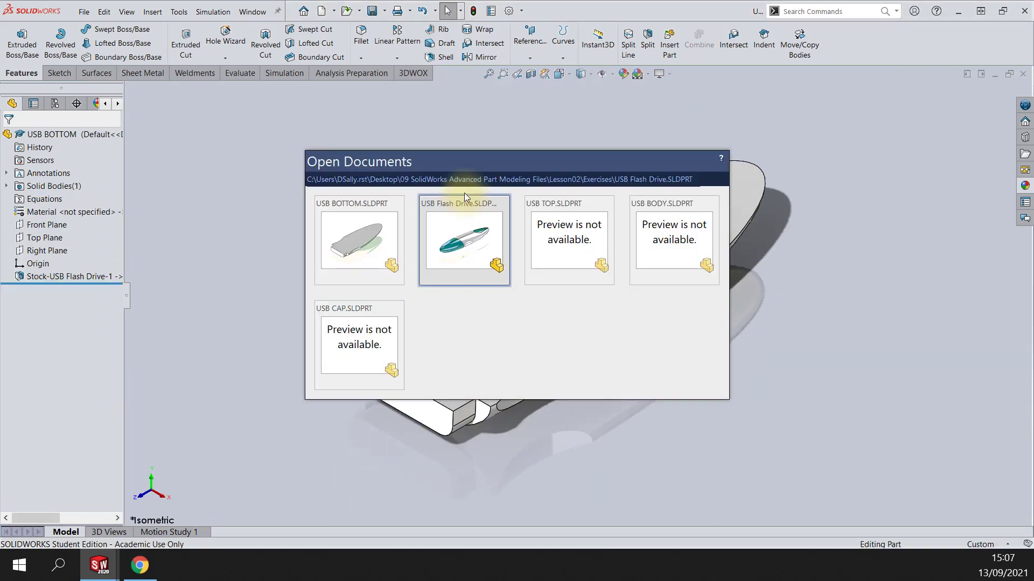
{"action": "key", "text": "ctrl+1"}
{"action": "key", "text": "ctrl+Tab"}
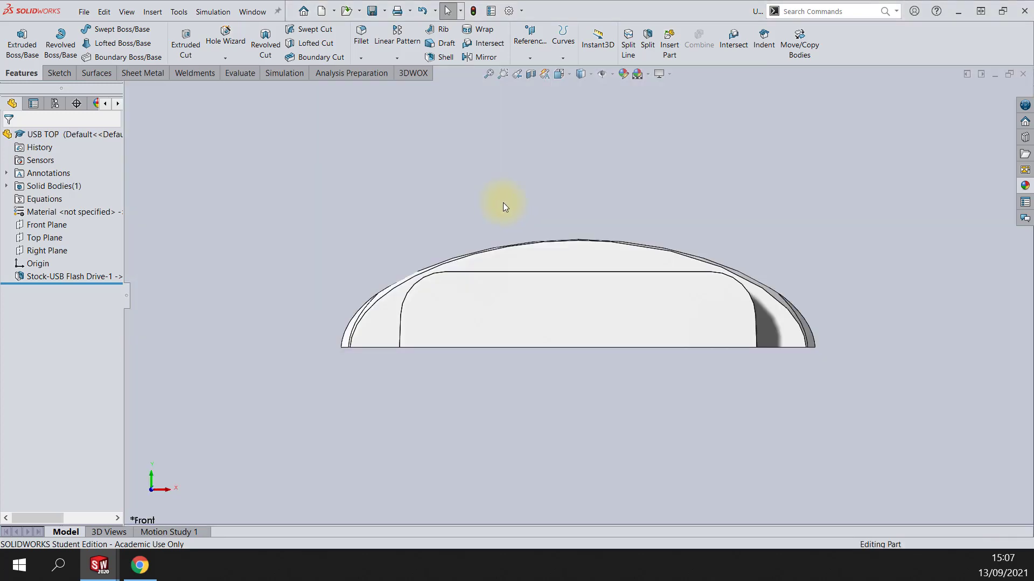
{"action": "key", "text": "ctrl+7"}
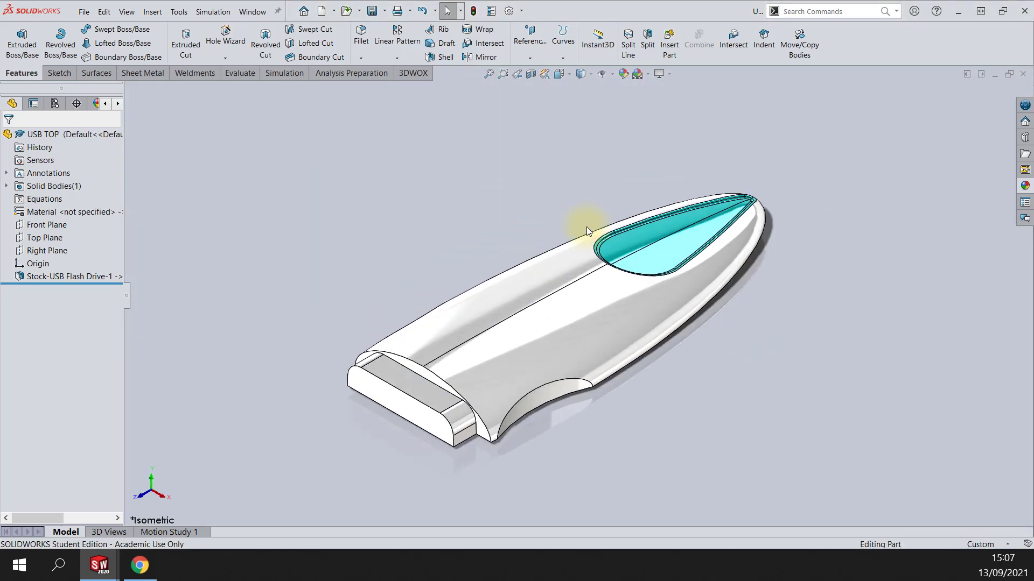
Step: Switch to the USB BODY part and view it from the front and in isometric orientation
{"action": "key", "text": "ctrl+Tab"}
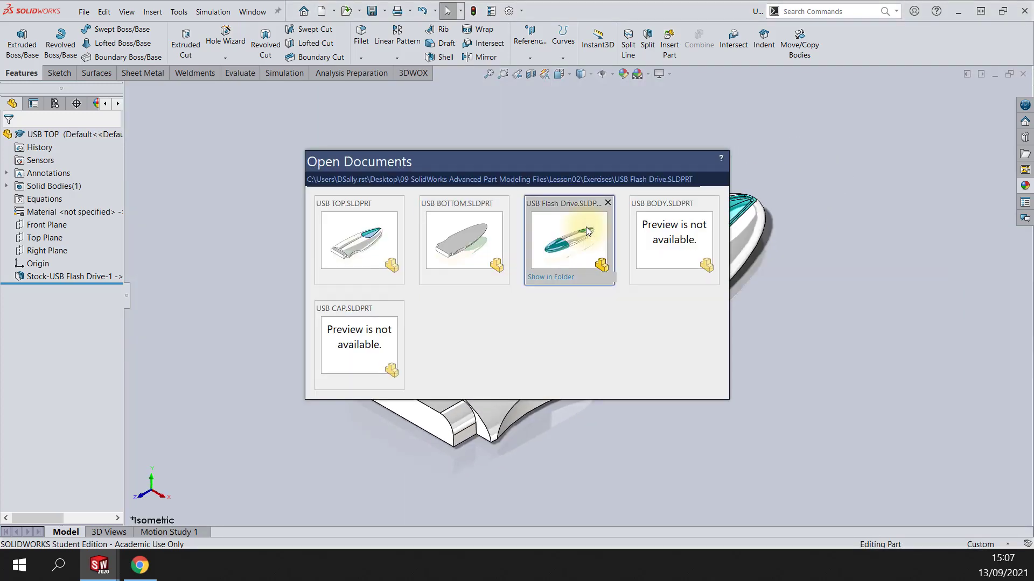
{"action": "left_click", "coordinate": [675, 227]}
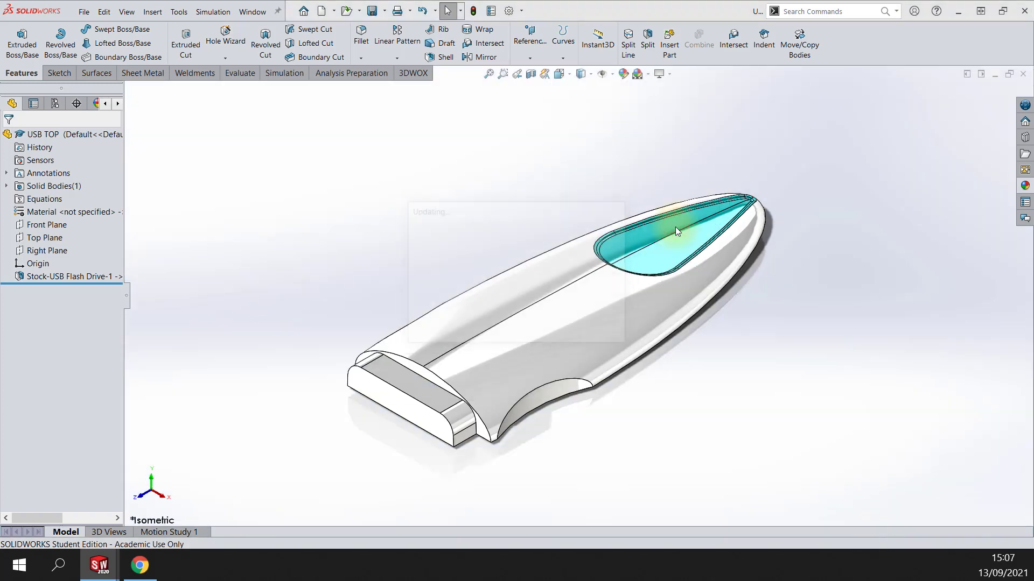
{"action": "key", "text": "ctrl+1"}
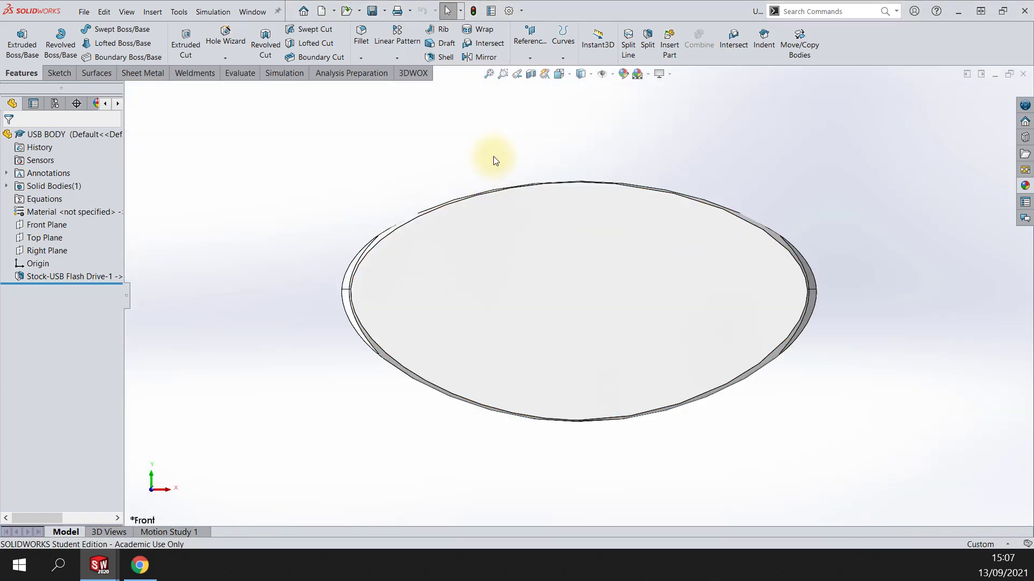
{"action": "key", "text": "ctrl+7"}
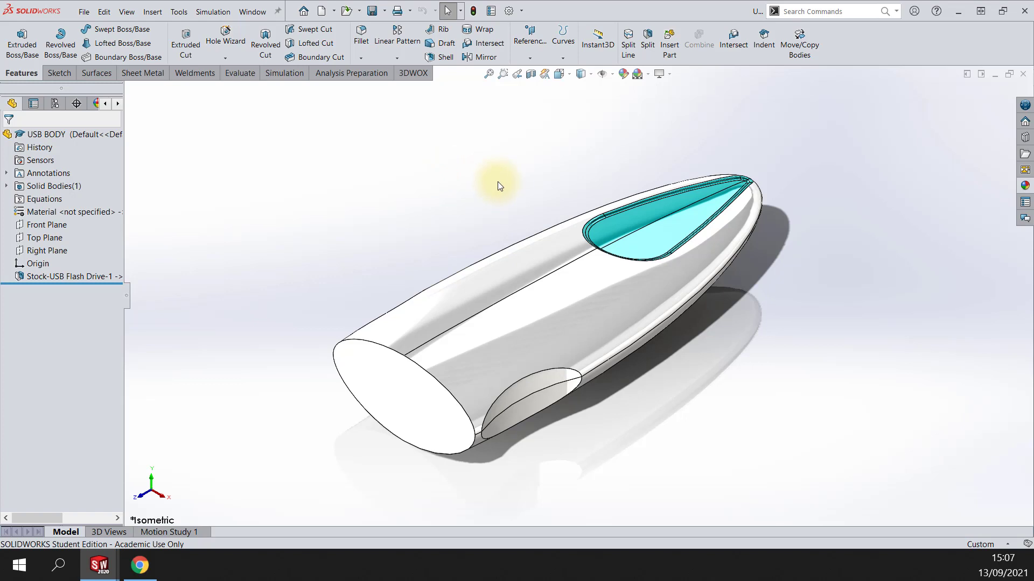
Step: Switch to the USB CAP part and inspect its outer shape in isometric orientation
{"action": "key", "text": "ctrl+Tab"}
{"action": "left_click", "coordinate": [355, 347]}
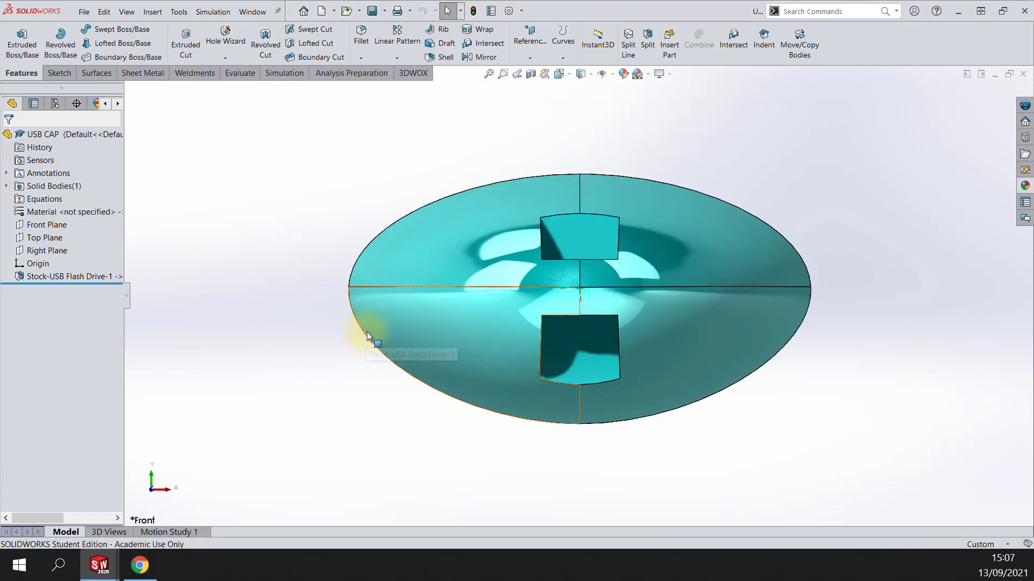
{"action": "key", "text": "ctrl+Tab"}
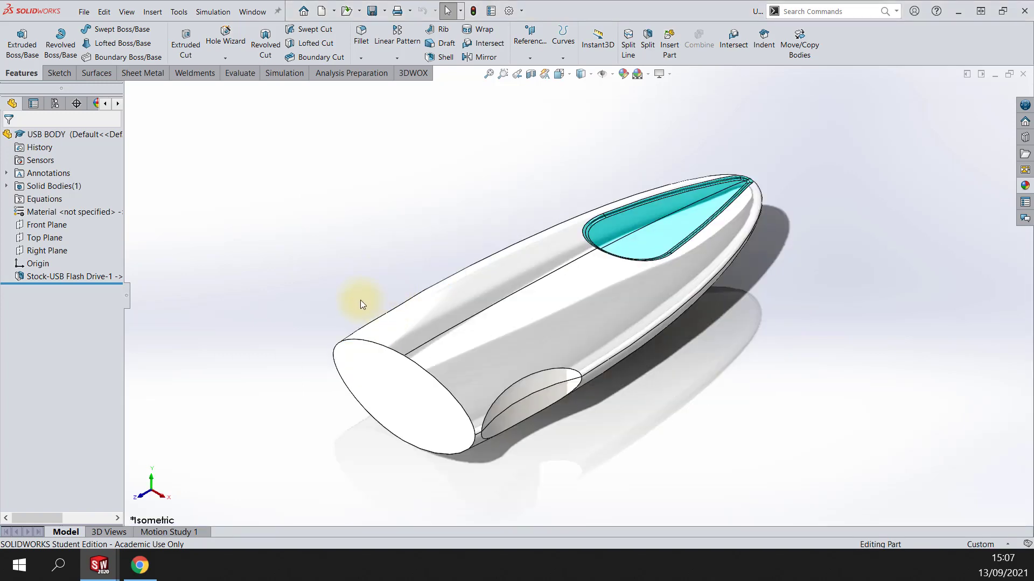
{"action": "key", "text": "ctrl+Tab"}
{"action": "left_click", "coordinate": [371, 330]}
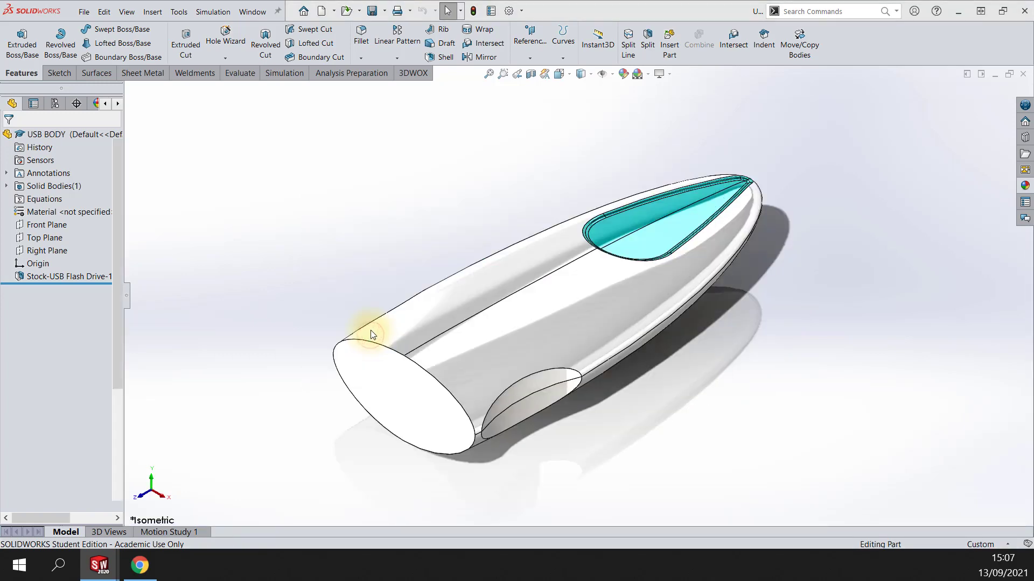
{"action": "key", "text": "ctrl+Tab"}
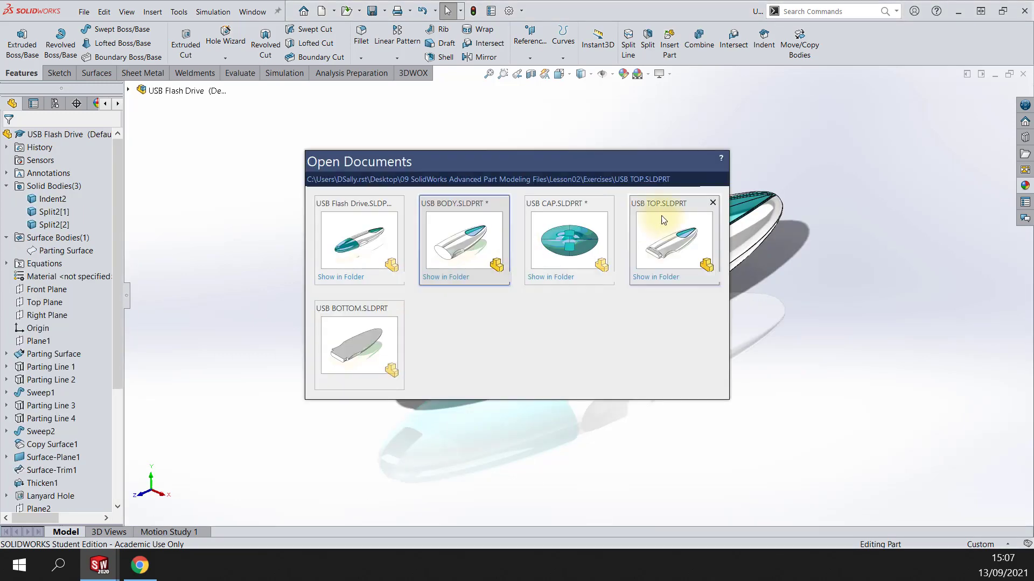
{"action": "left_click", "coordinate": [575, 232]}
{"action": "key", "text": "ctrl+7"}
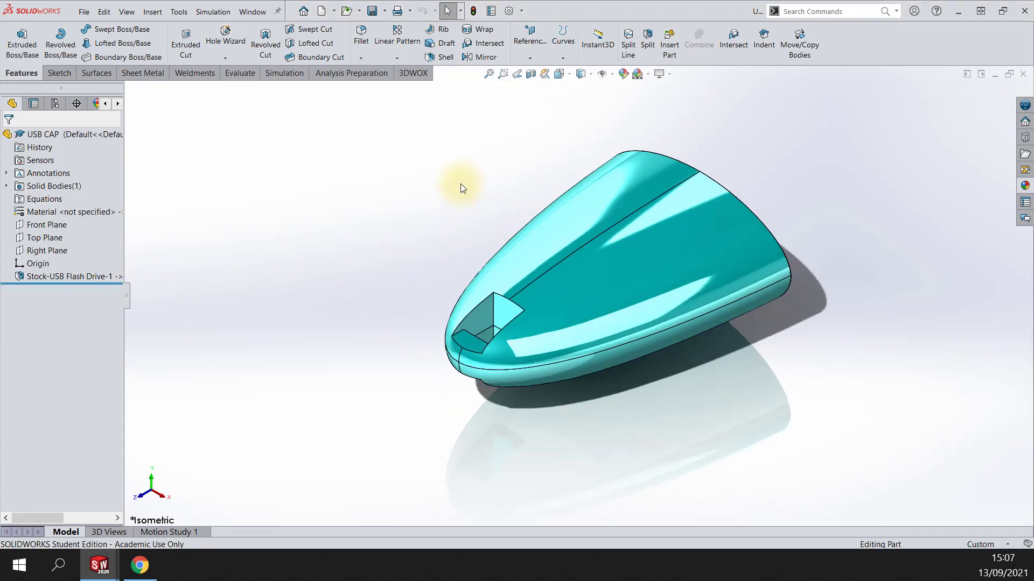
{"action": "middle_click_drag", "start_coordinate": [719, 364], "coordinate": [695, 328]}
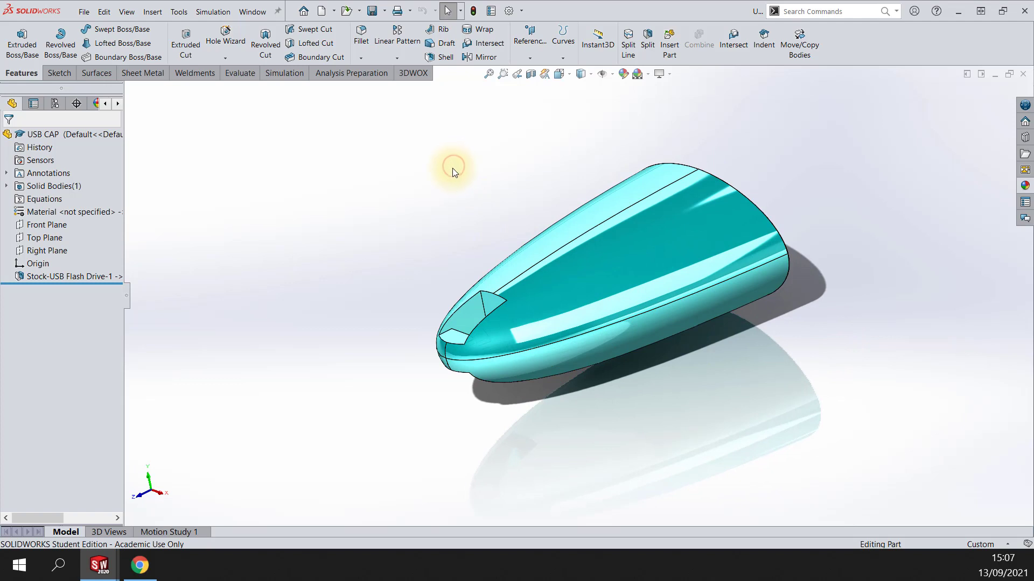
{"action": "key", "text": "ctrl+7"}
{"action": "left_click", "coordinate": [468, 150]}
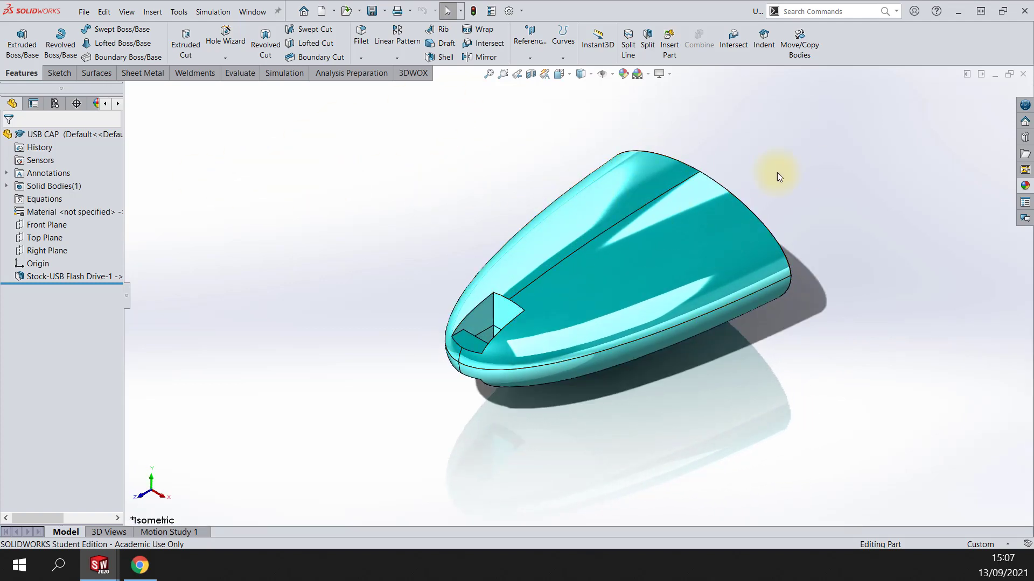
Step: Return to the USB Flash Drive part and hide the upper and lower halves of the main body
{"action": "left_click", "coordinate": [258, 12]}
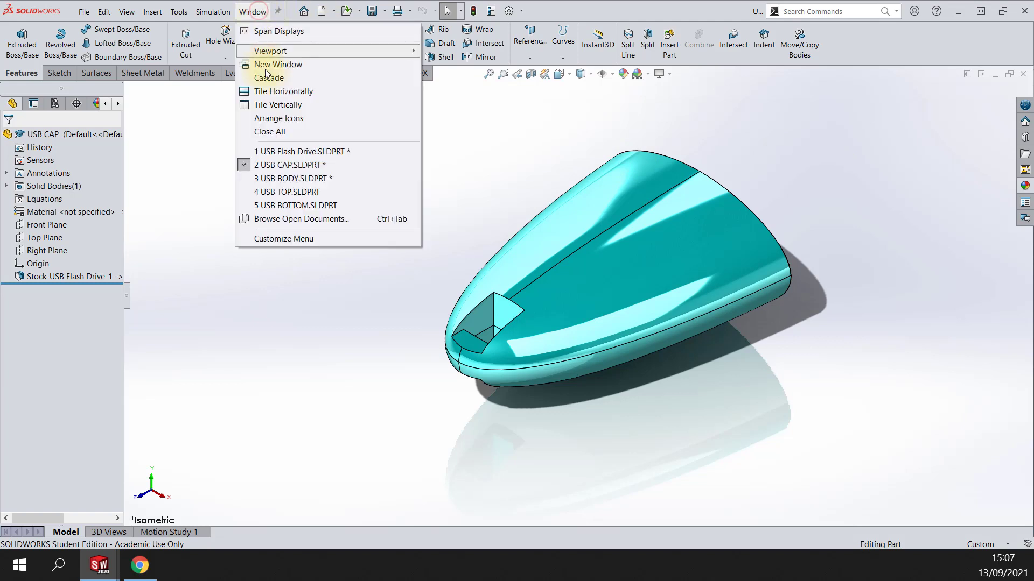
{"action": "left_click", "coordinate": [305, 152]}
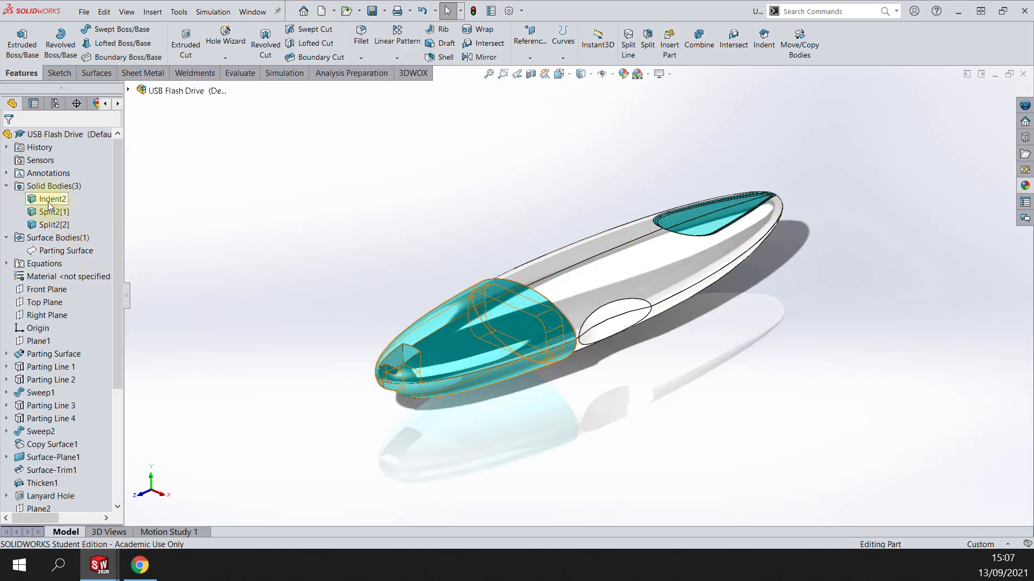
{"action": "middle_click_drag", "start_coordinate": [609, 326], "coordinate": [543, 443]}
{"action": "right_click", "coordinate": [583, 268]}
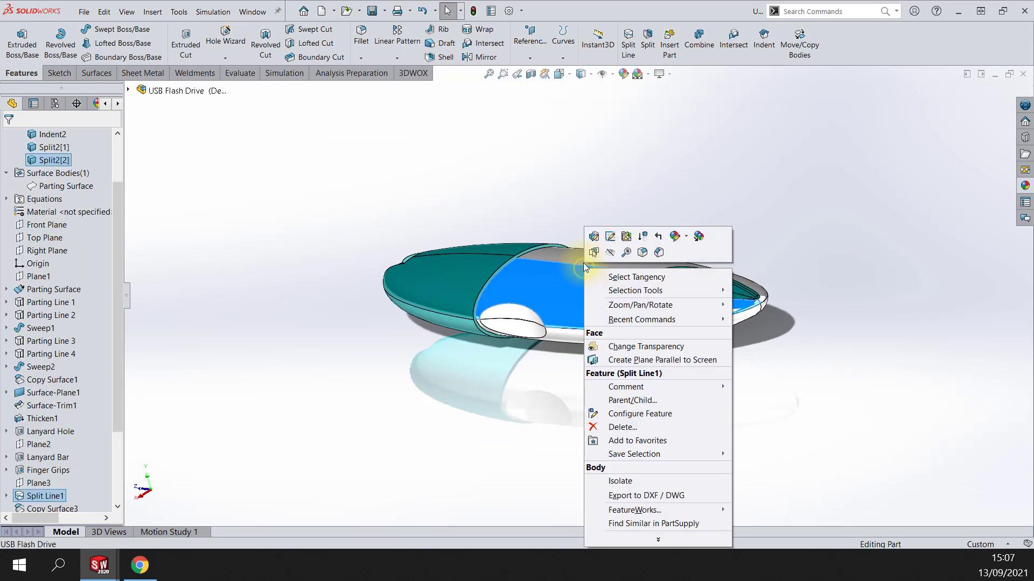
{"action": "left_click", "coordinate": [613, 250]}
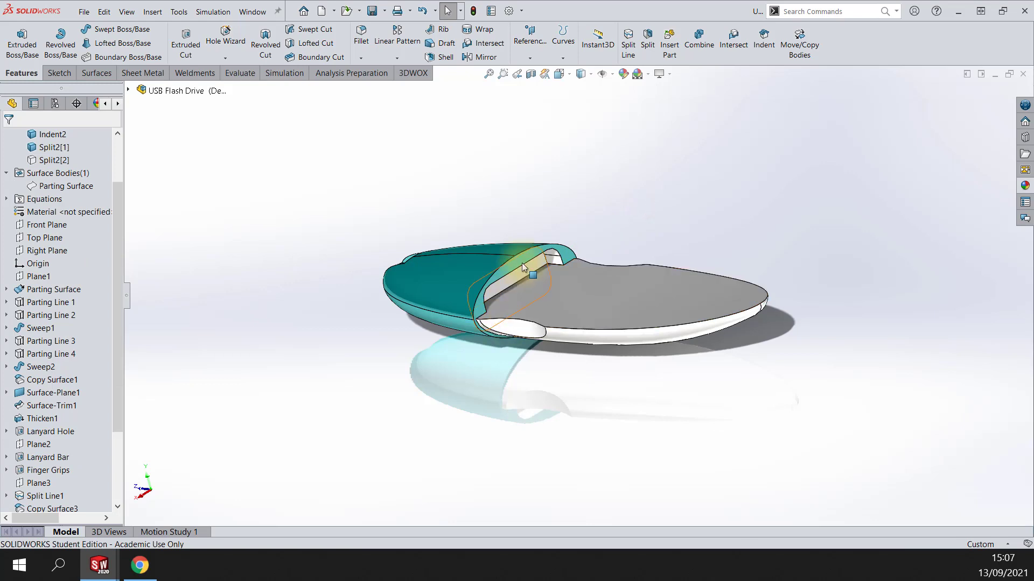
{"action": "right_click", "coordinate": [642, 305]}
{"action": "left_click", "coordinate": [670, 289]}
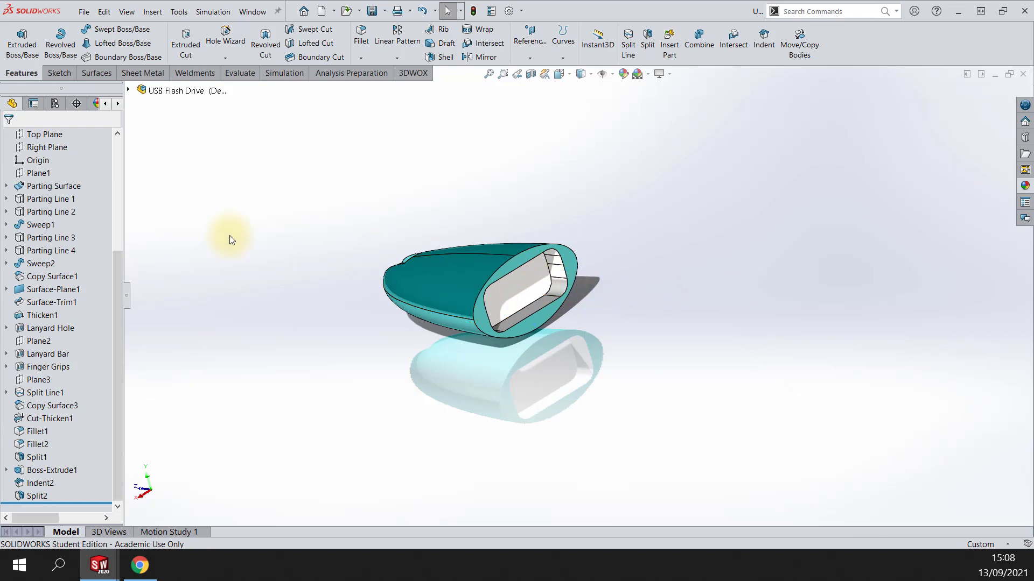
Step: Show the hidden solid bodies Split2[1] and Split2[2] again
{"action": "left_click_drag", "start_coordinate": [118, 260], "coordinate": [140, 114]}
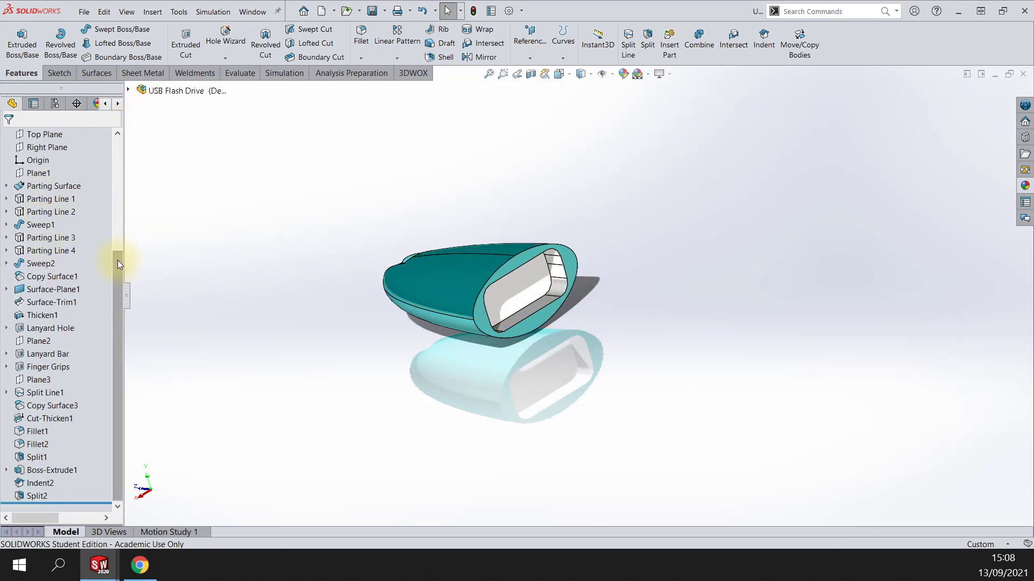
{"action": "left_click_drag", "start_coordinate": [118, 260], "coordinate": [64, 210]}
{"action": "right_click", "coordinate": [63, 210]}
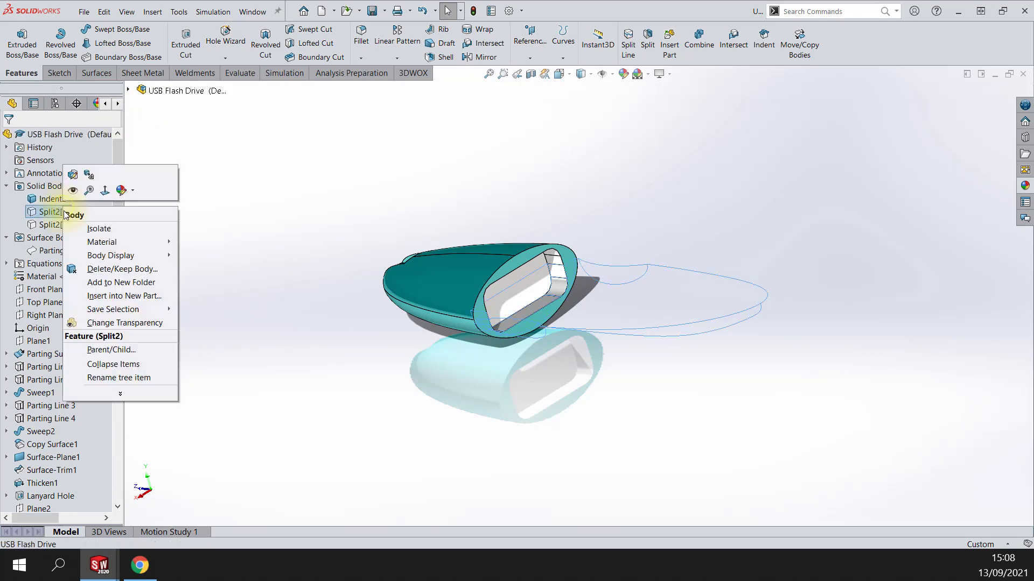
{"action": "left_click", "coordinate": [74, 188]}
{"action": "left_click", "coordinate": [51, 224]}
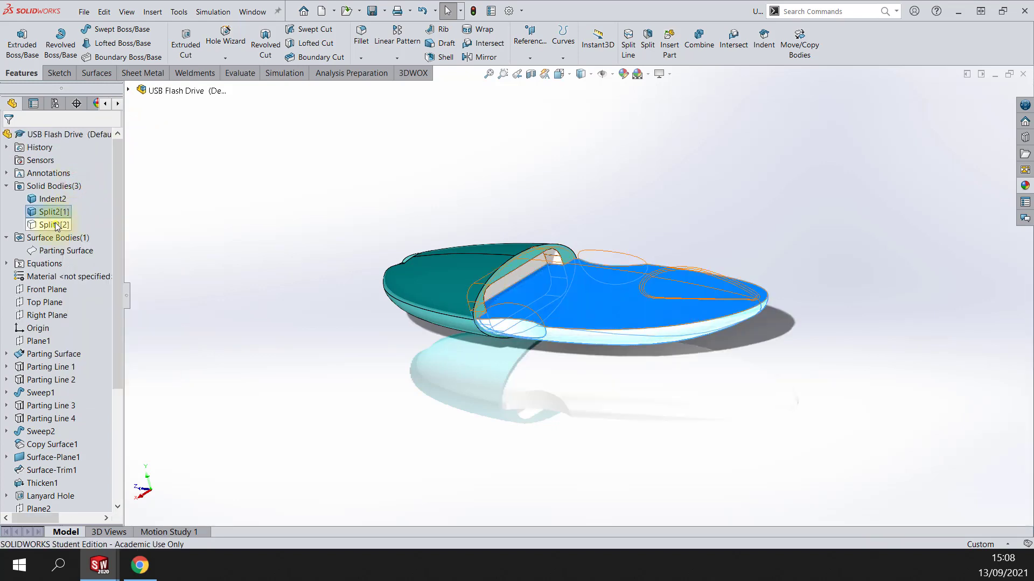
{"action": "right_click", "coordinate": [55, 225]}
{"action": "left_click", "coordinate": [66, 207]}
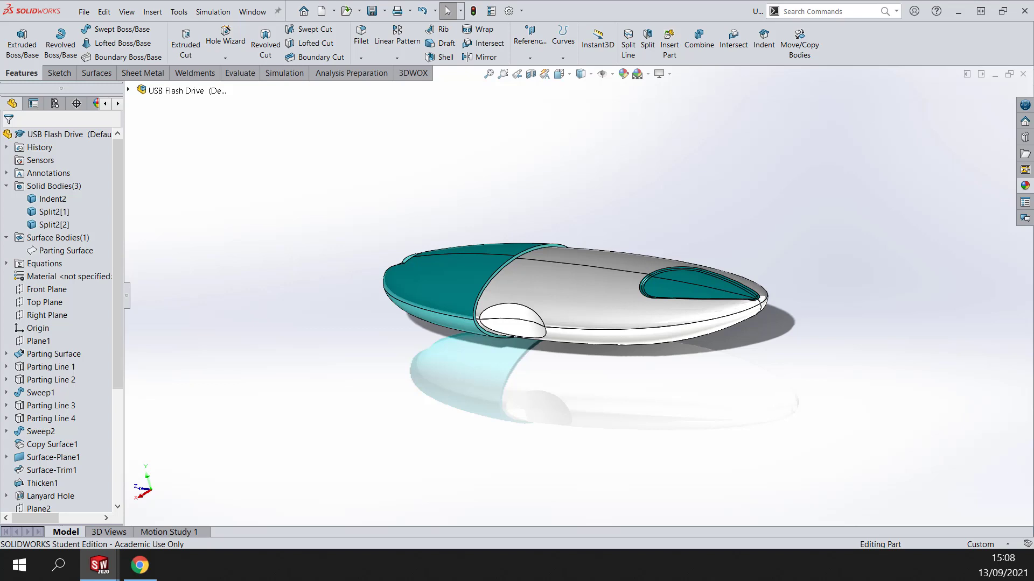
Step: Switch to the Saving Solid Bodies PDF in Adobe Acrobat and read exercise steps 12 and 13 on page 24
{"action": "left_click_drag", "start_coordinate": [1033, 161], "coordinate": [1012, 205]}
{"action": "left_click_drag", "start_coordinate": [861, 205], "coordinate": [270, 1]}
{"action": "scroll", "coordinate": [518, 493], "scroll_direction": "down", "scroll_amount": 3}
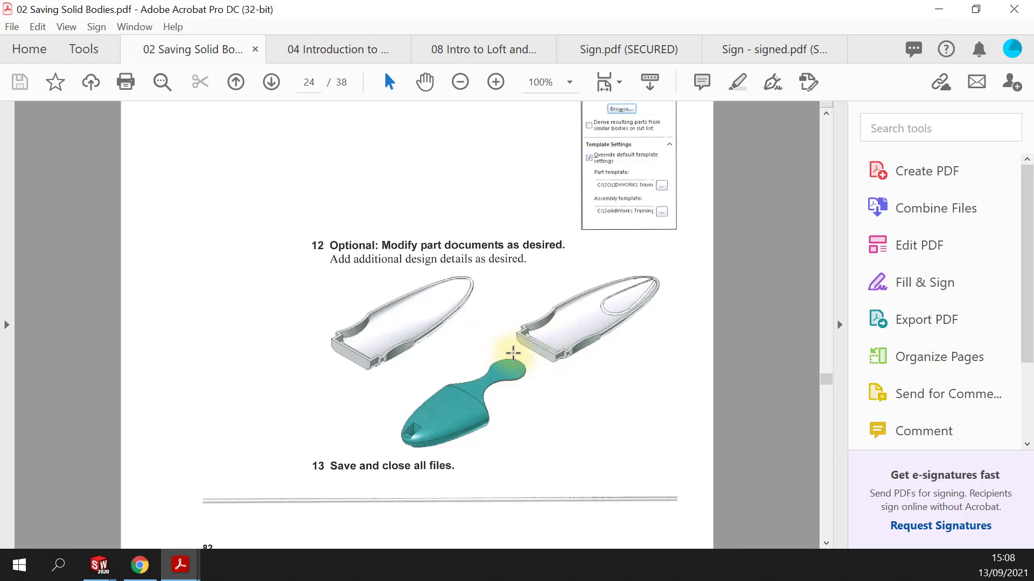
{"action": "left_click_drag", "start_coordinate": [559, 6], "coordinate": [1033, 191]}
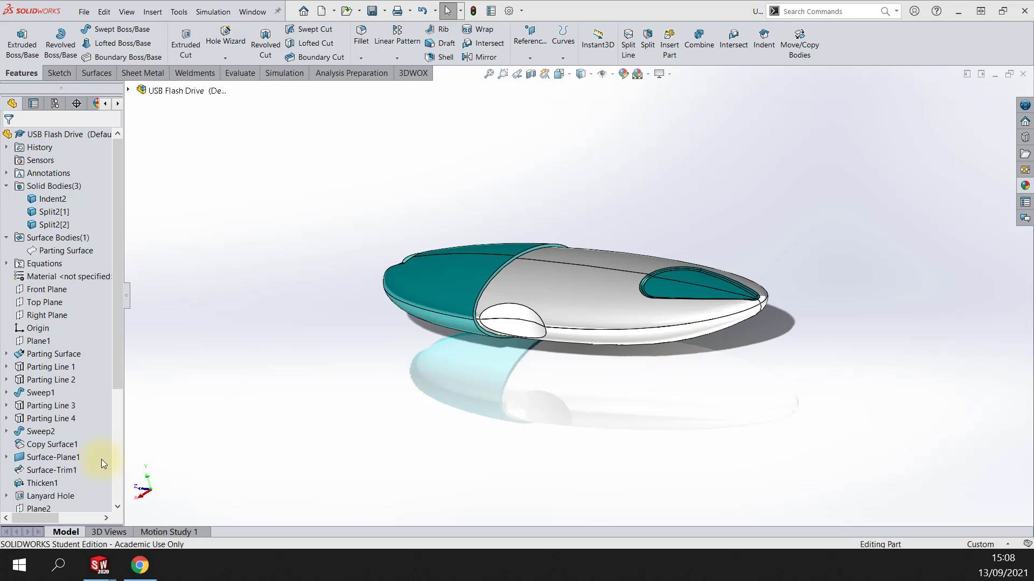
Step: Look through the feature history of the USB Flash Drive part, and bring up the USB BODY part
{"action": "left_click_drag", "start_coordinate": [118, 376], "coordinate": [94, 558]}
{"action": "left_click", "coordinate": [115, 477]}
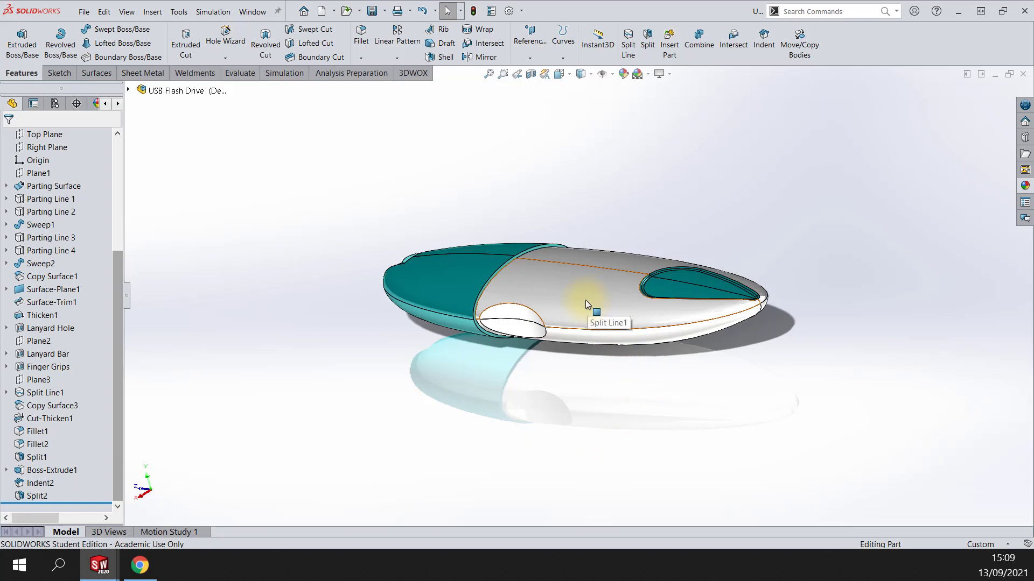
{"action": "left_click", "coordinate": [212, 11]}
{"action": "mouse_move", "coordinate": [254, 12]}
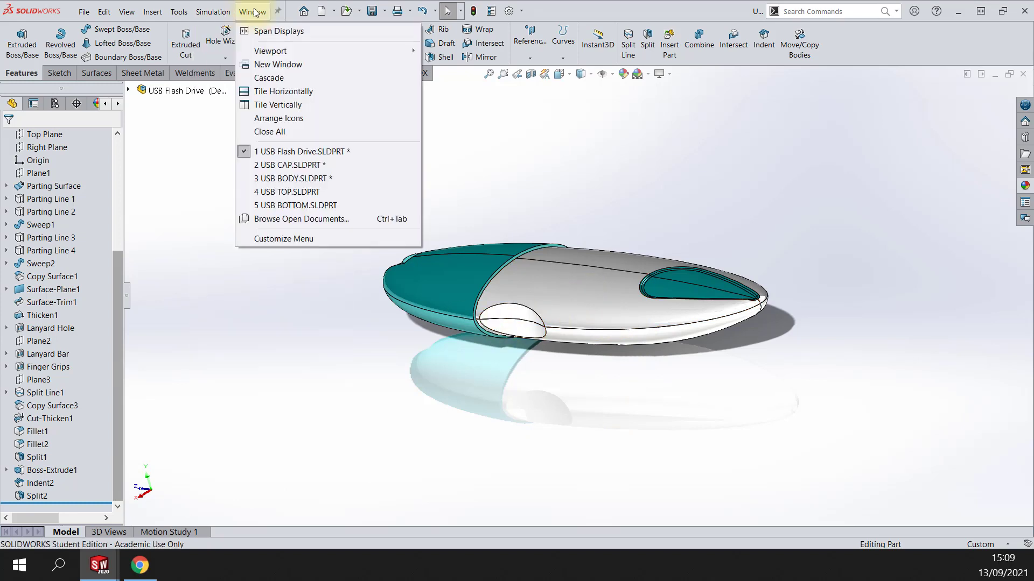
{"action": "left_click", "coordinate": [293, 179]}
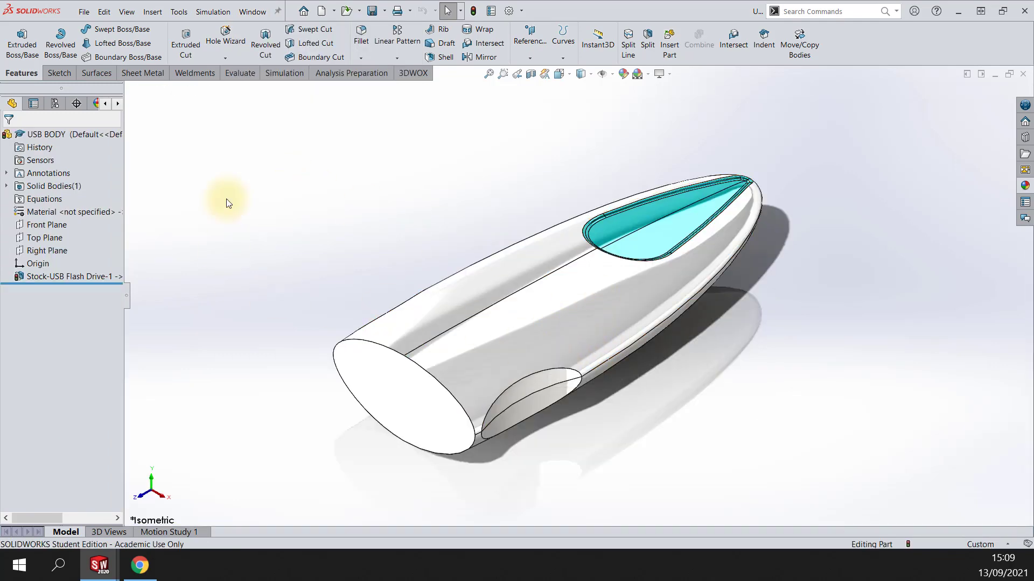
Step: Switch to the USB BOTTOM part and start a Shell feature
{"action": "left_click", "coordinate": [241, 12]}
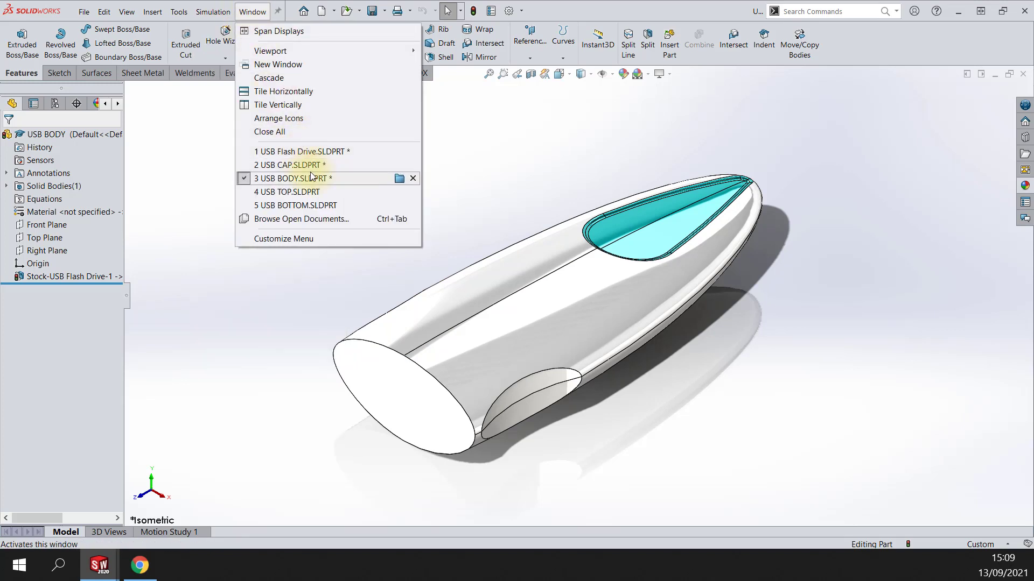
{"action": "left_click", "coordinate": [302, 205]}
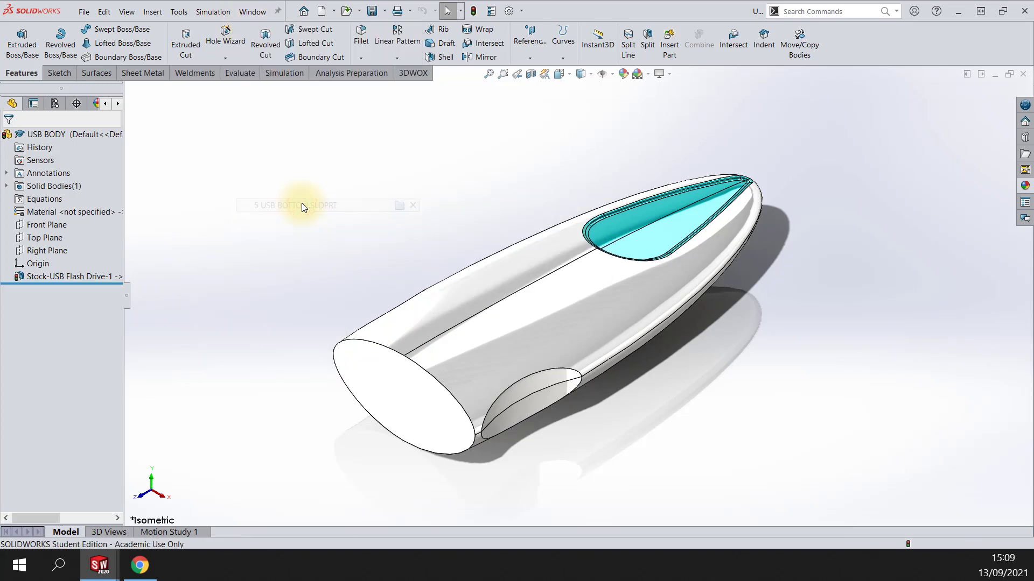
{"action": "scroll", "coordinate": [536, 286], "scroll_direction": "down", "scroll_amount": 3}
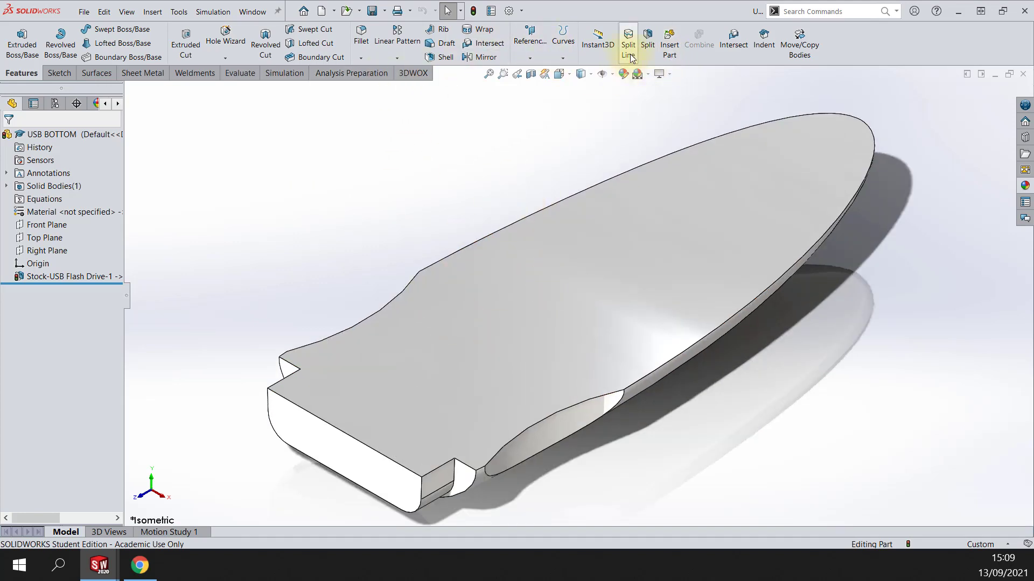
{"action": "left_click", "coordinate": [447, 57]}
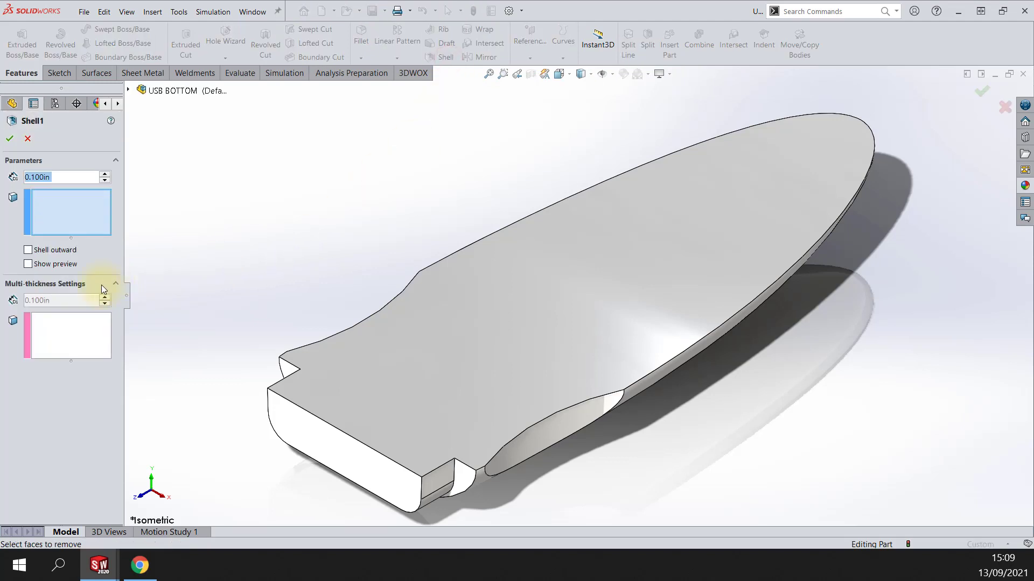